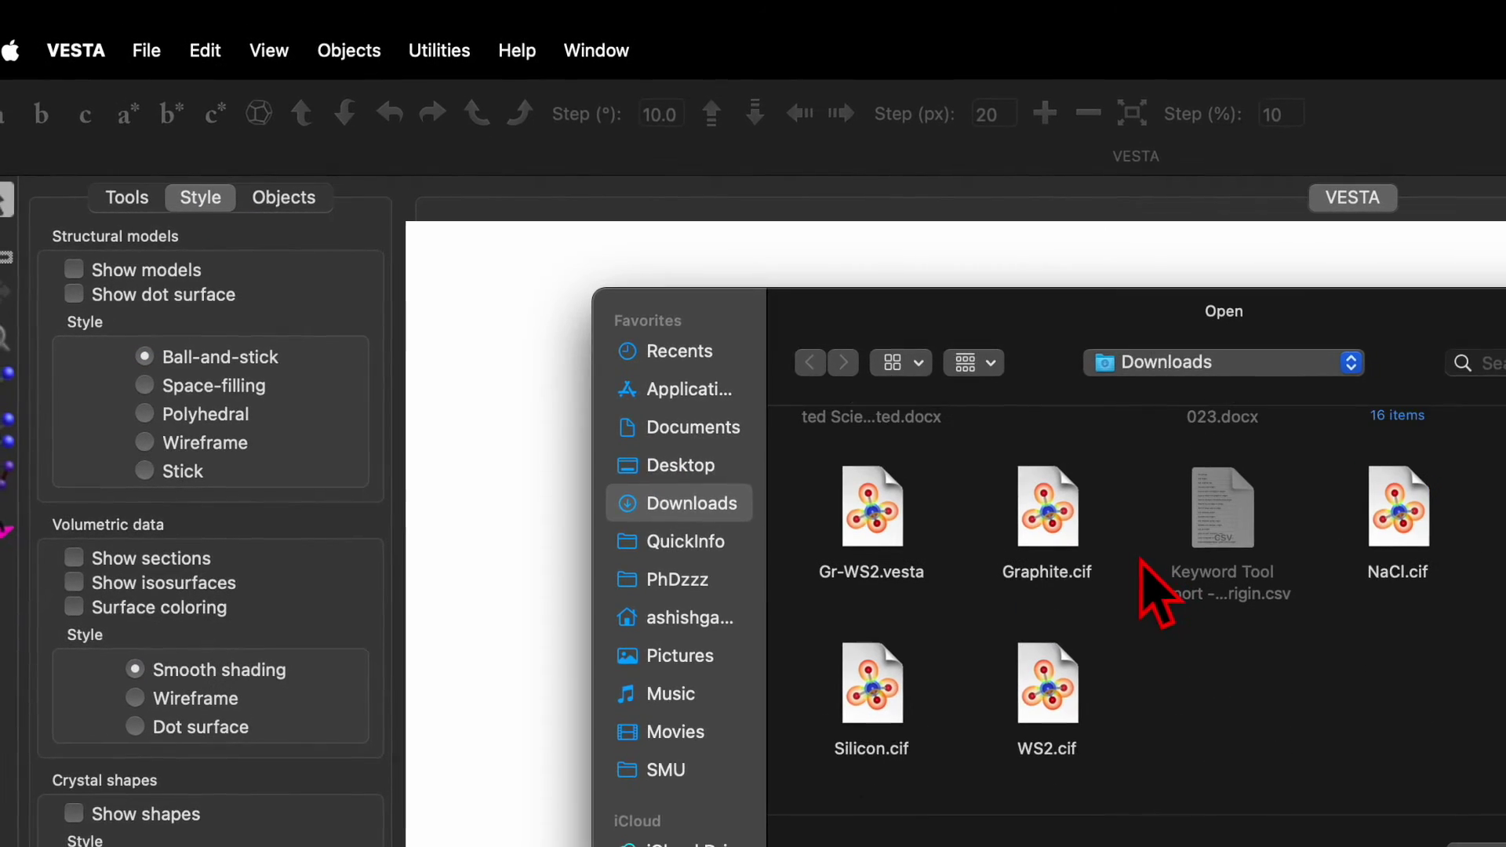
- Open Silicon.cif from Downloads and rotate the unit cell to look down the c axis
{"action": "left_click", "coordinate": [862, 683]}
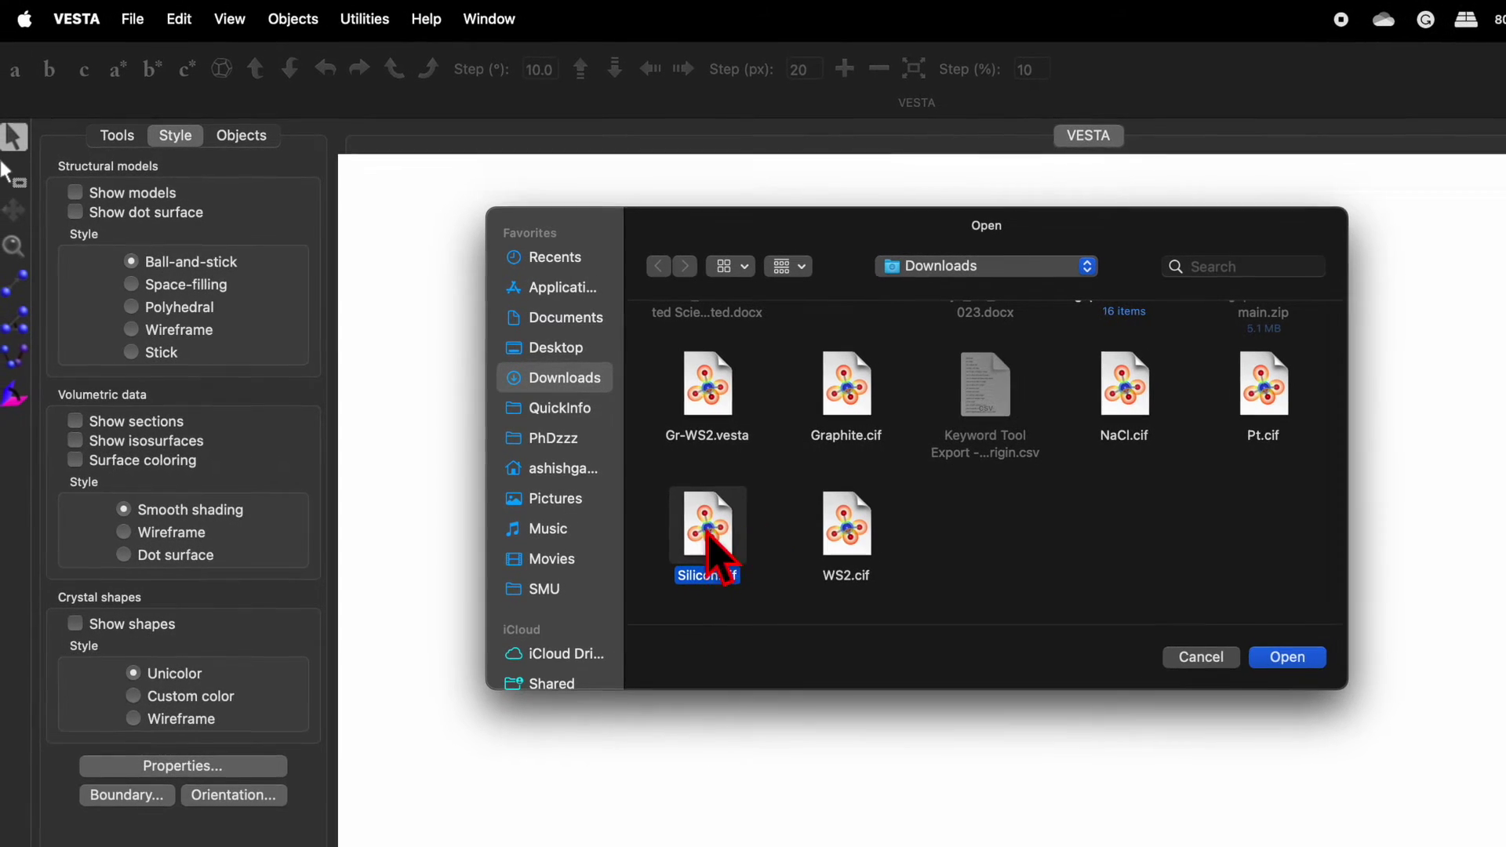
{"action": "left_click", "coordinate": [1296, 660]}
{"action": "left_click_drag", "start_coordinate": [1217, 505], "coordinate": [1260, 510]}
{"action": "scroll", "coordinate": [1092, 495], "scroll_direction": "down", "scroll_amount": 3}
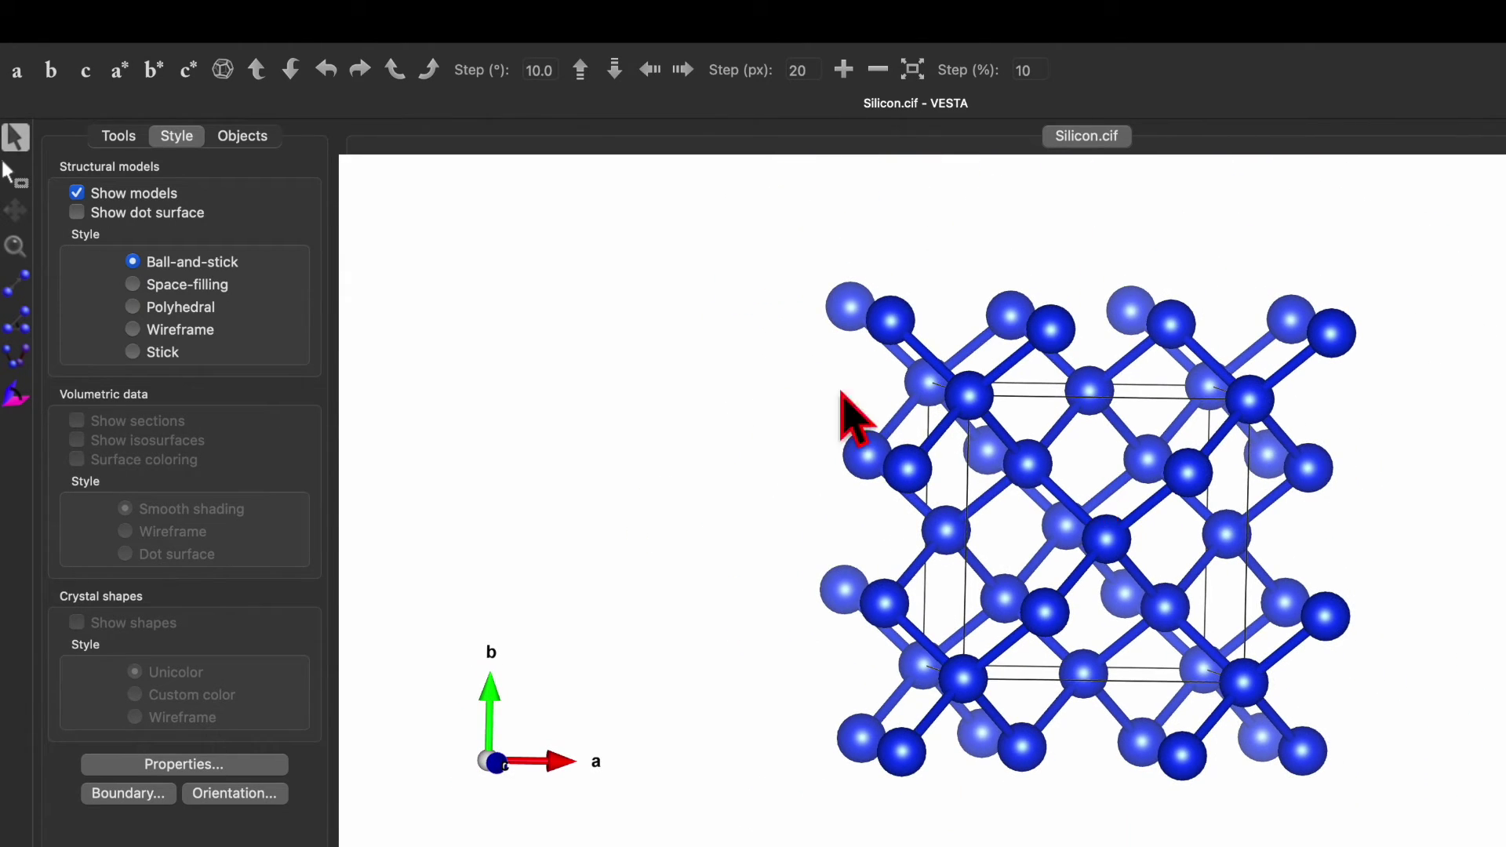
- In Edit Data > Phase, prefix the Si phase title with 'P-' so it reads P-Si
{"action": "mouse_move", "coordinate": [218, 4]}
{"action": "left_click", "coordinate": [181, 20]}
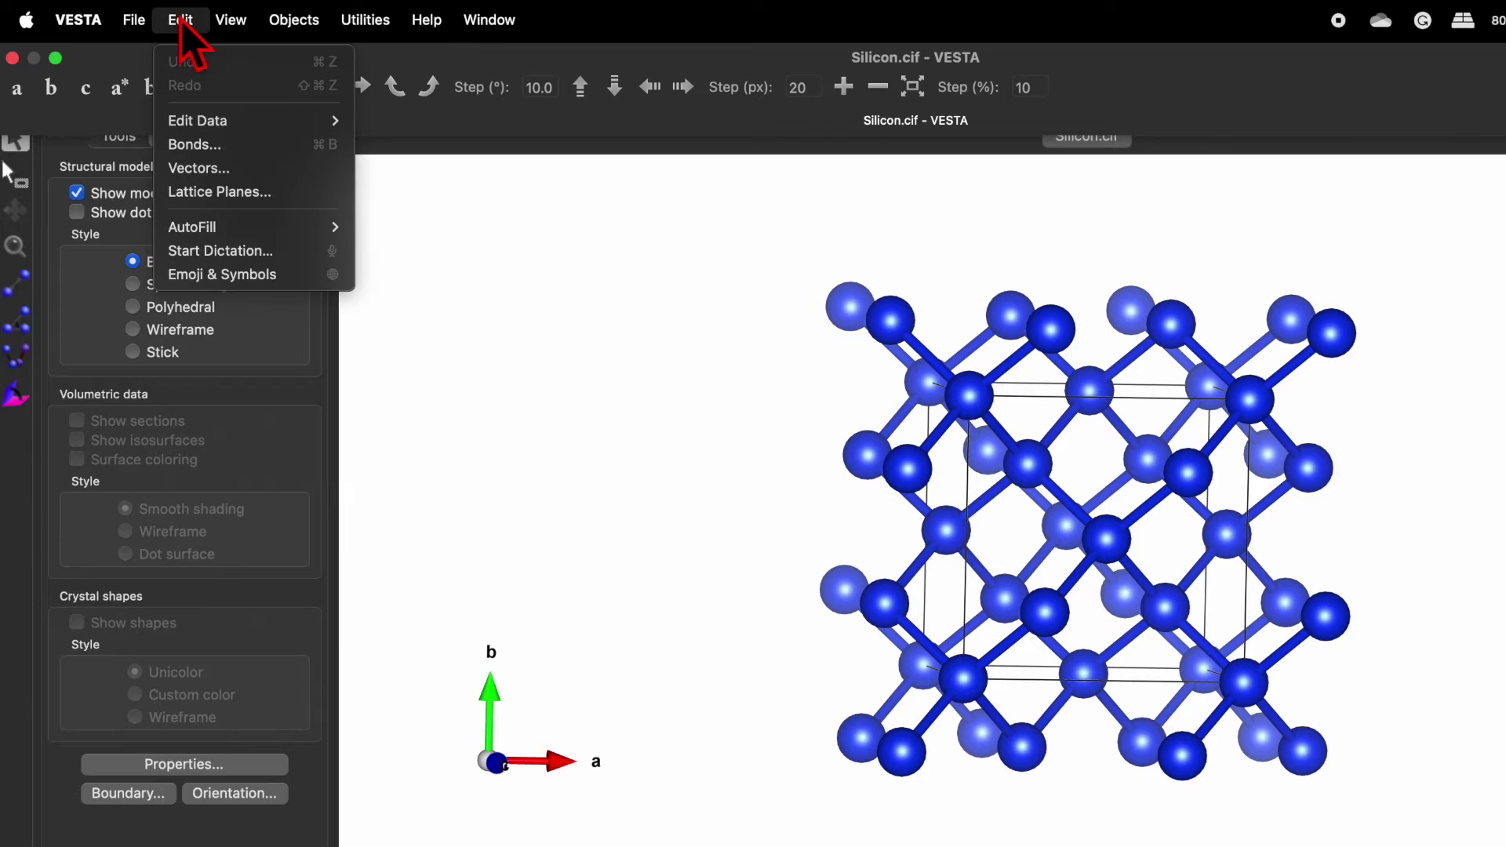
{"action": "mouse_move", "coordinate": [222, 126]}
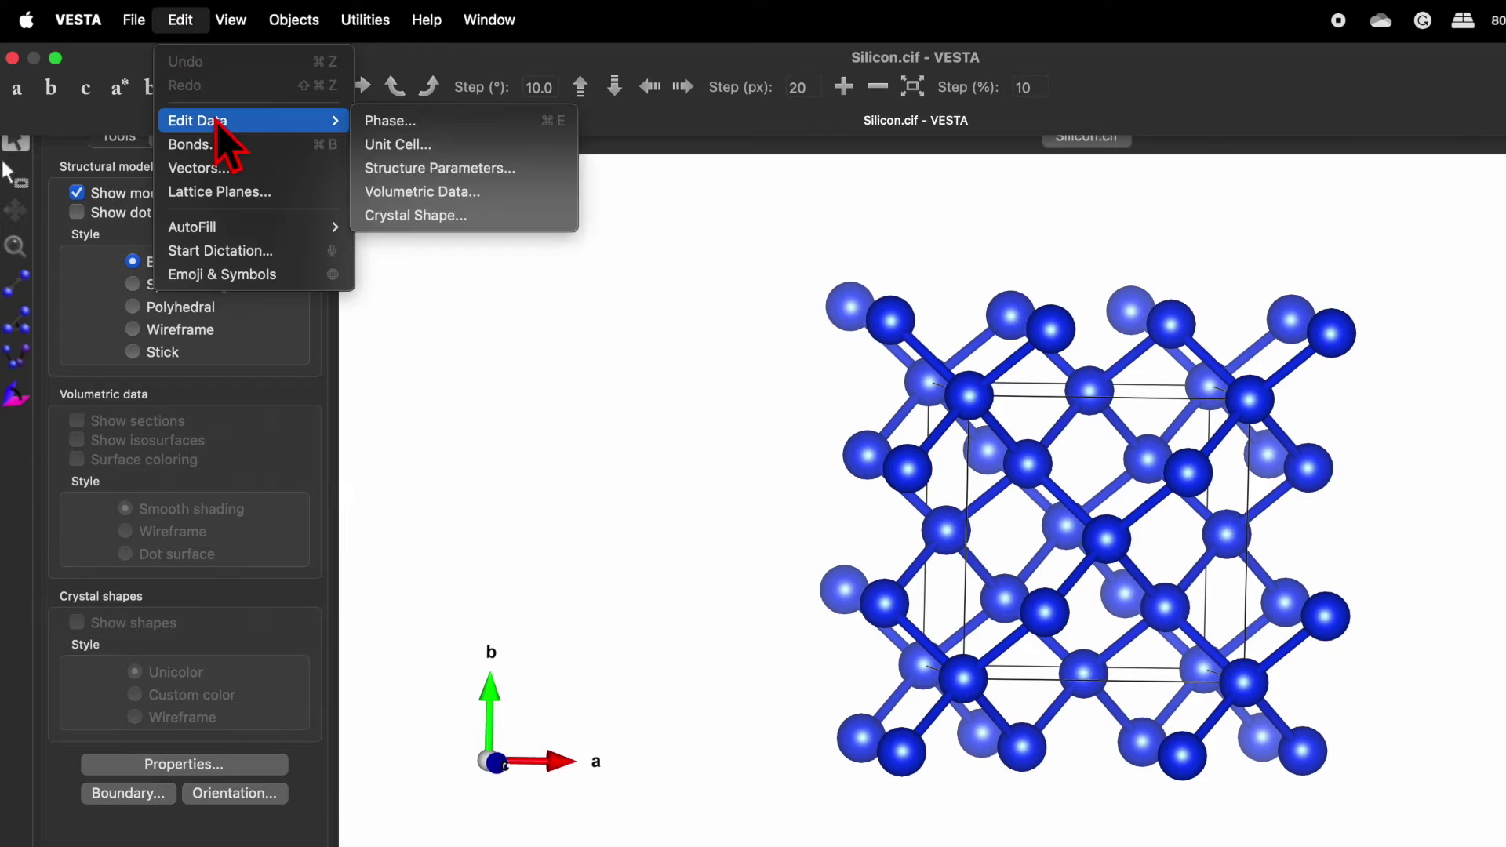
{"action": "left_click", "coordinate": [389, 122]}
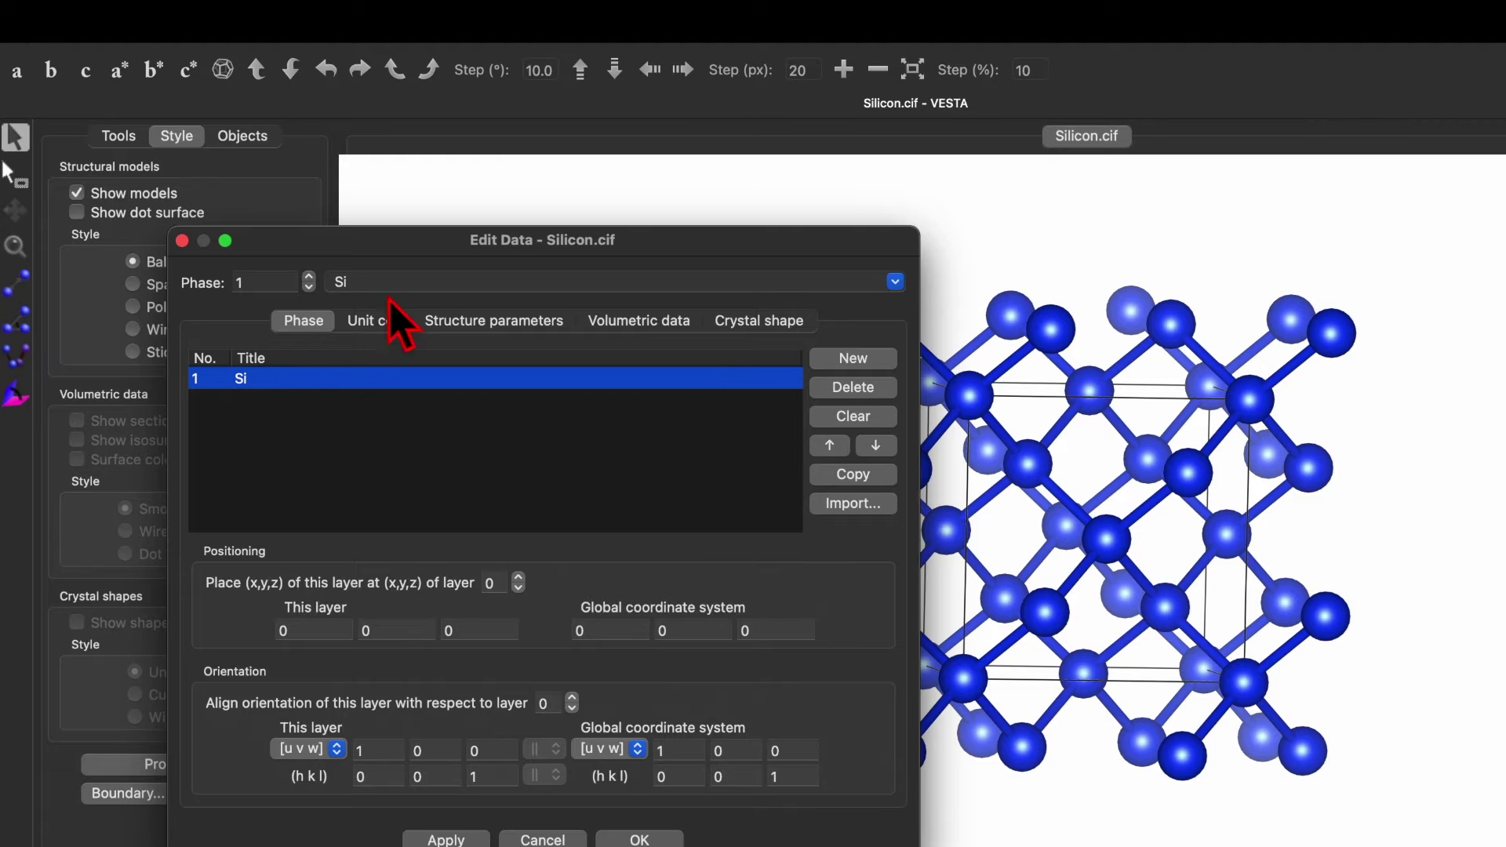
{"action": "key", "text": "Tab"}
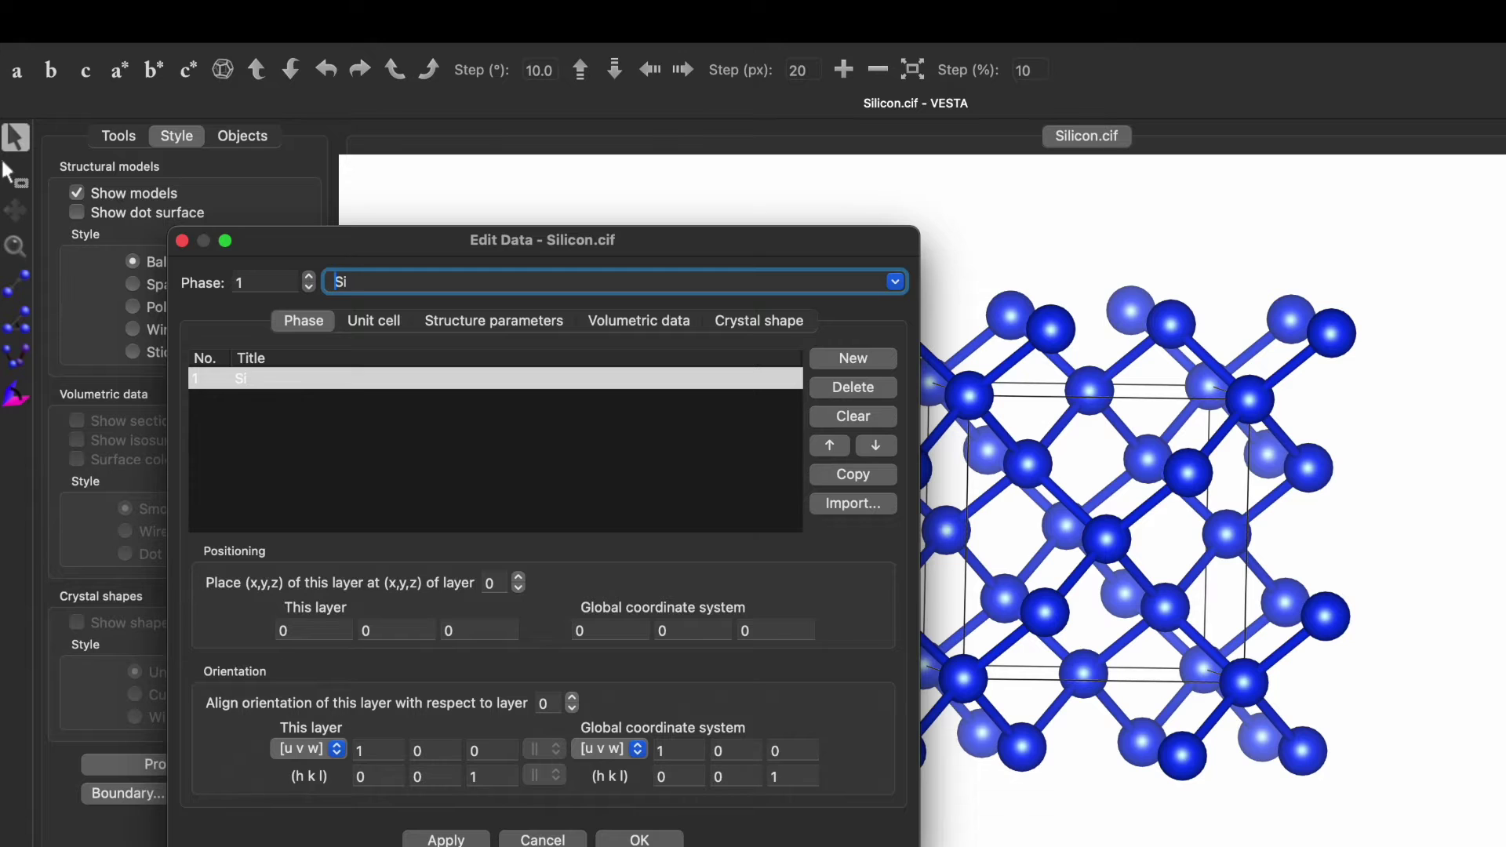
{"action": "type", "text": "P-"}
{"action": "left_click", "coordinate": [321, 378]}
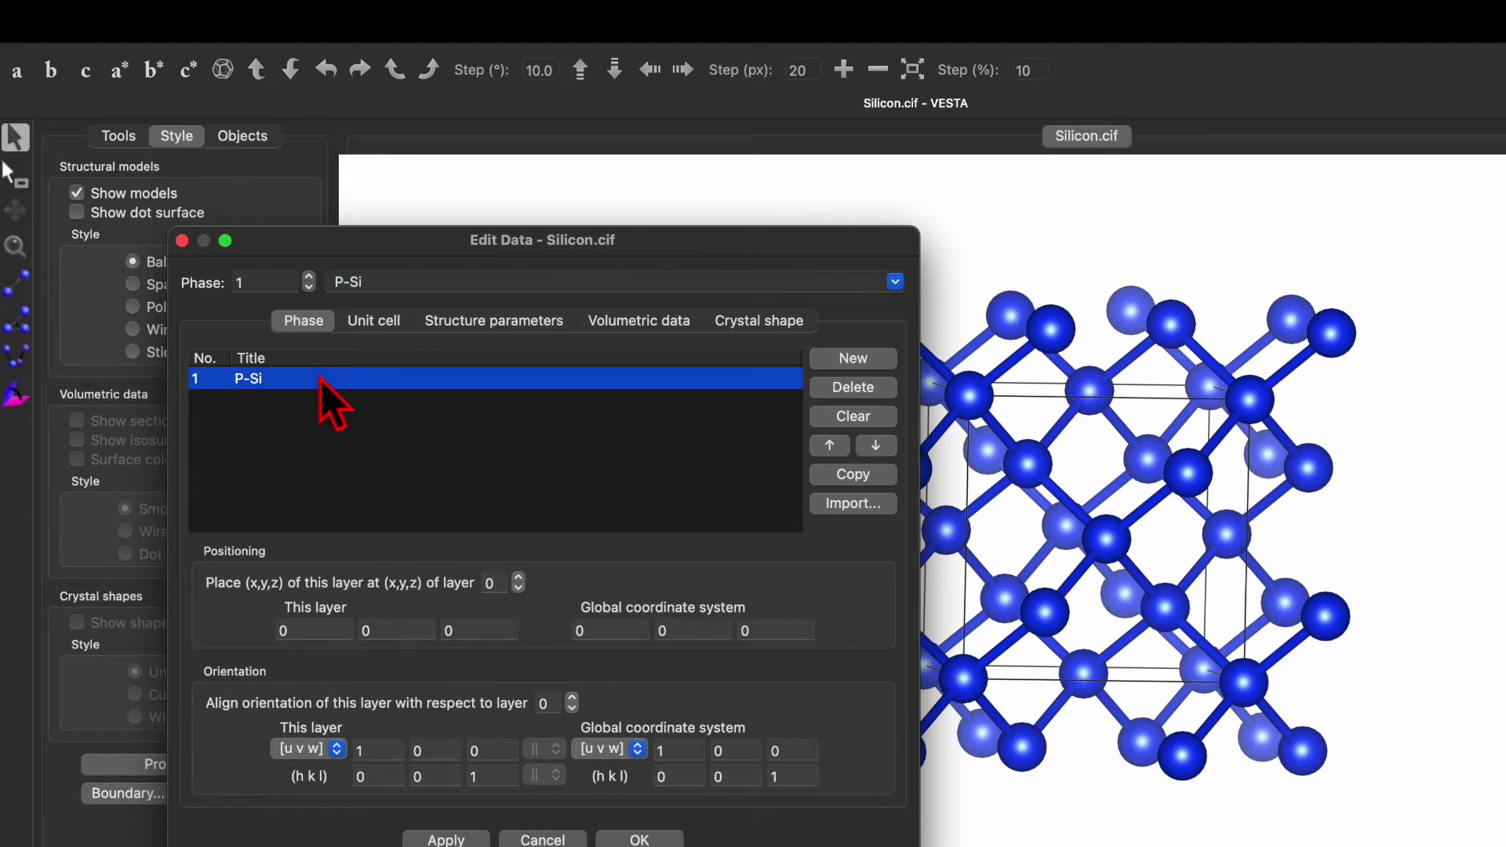
- Check the cubic F d -3 m cell, reduce it to P 1, and list the eight Si atom positions
{"action": "left_click", "coordinate": [375, 322]}
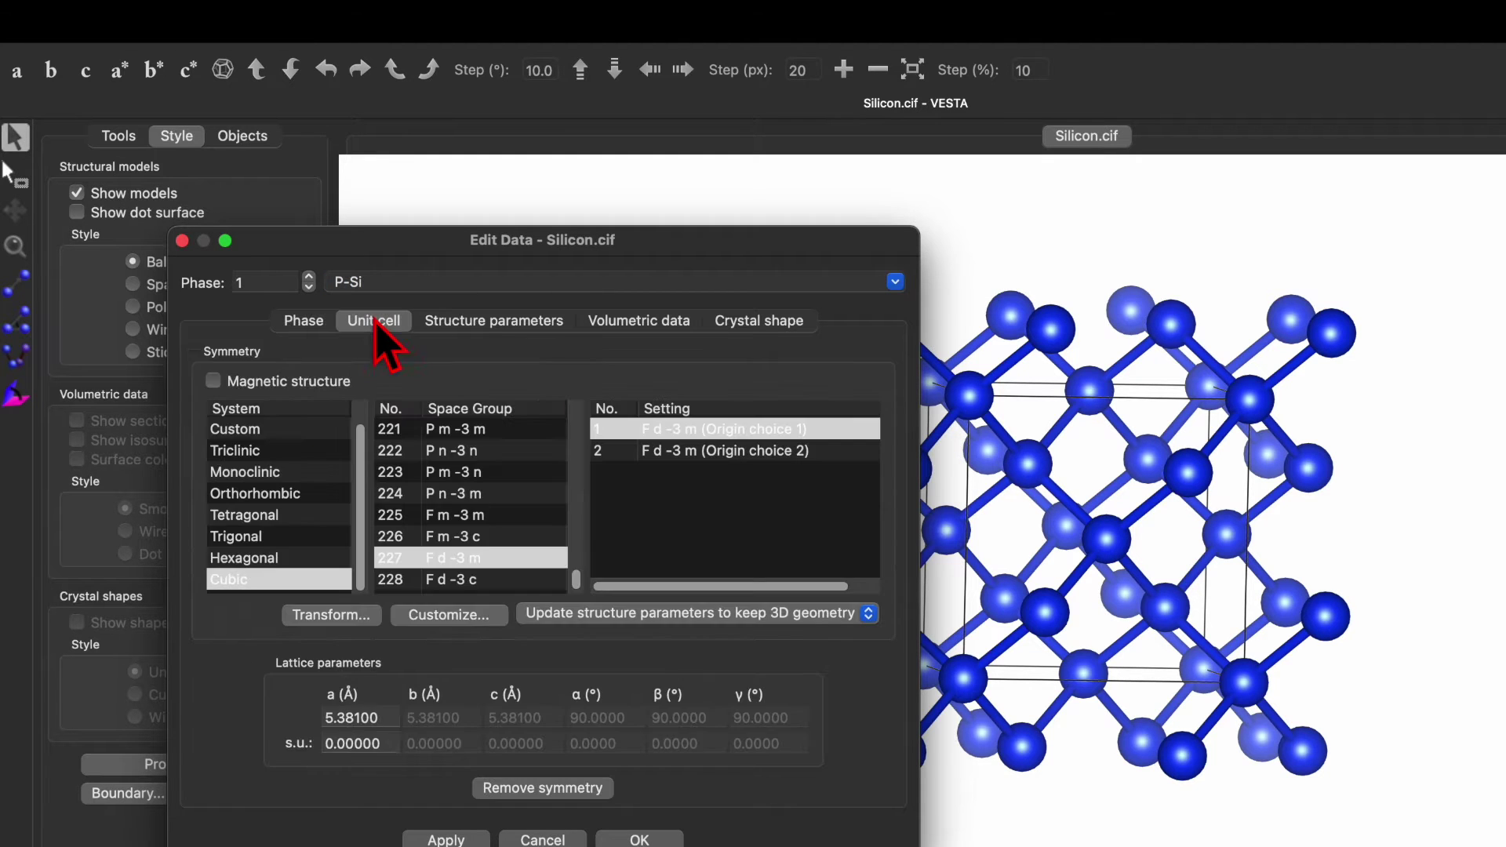
{"action": "left_click", "coordinate": [278, 582]}
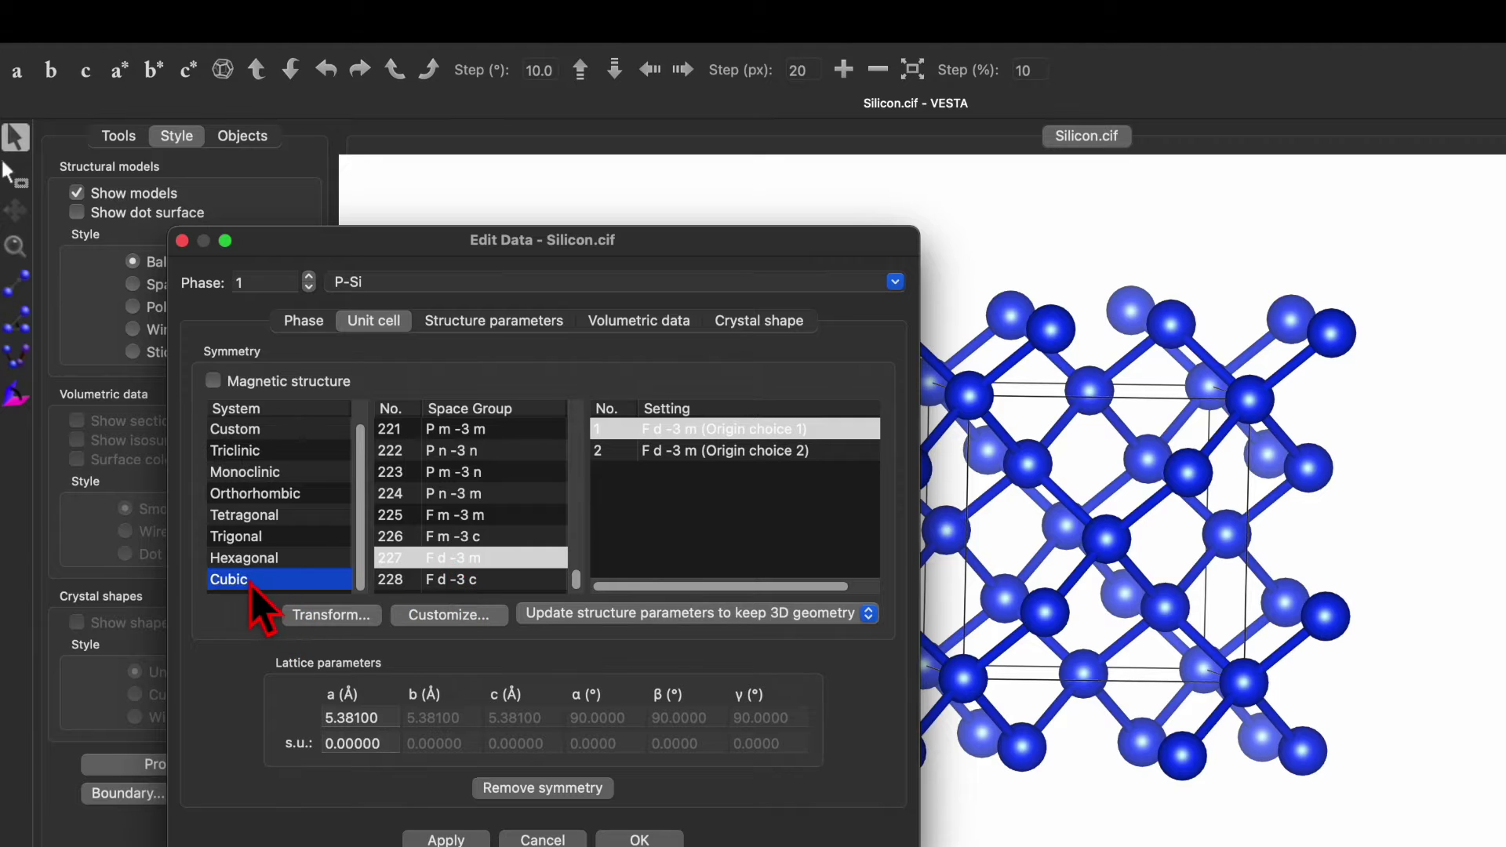
{"action": "left_click", "coordinate": [467, 559]}
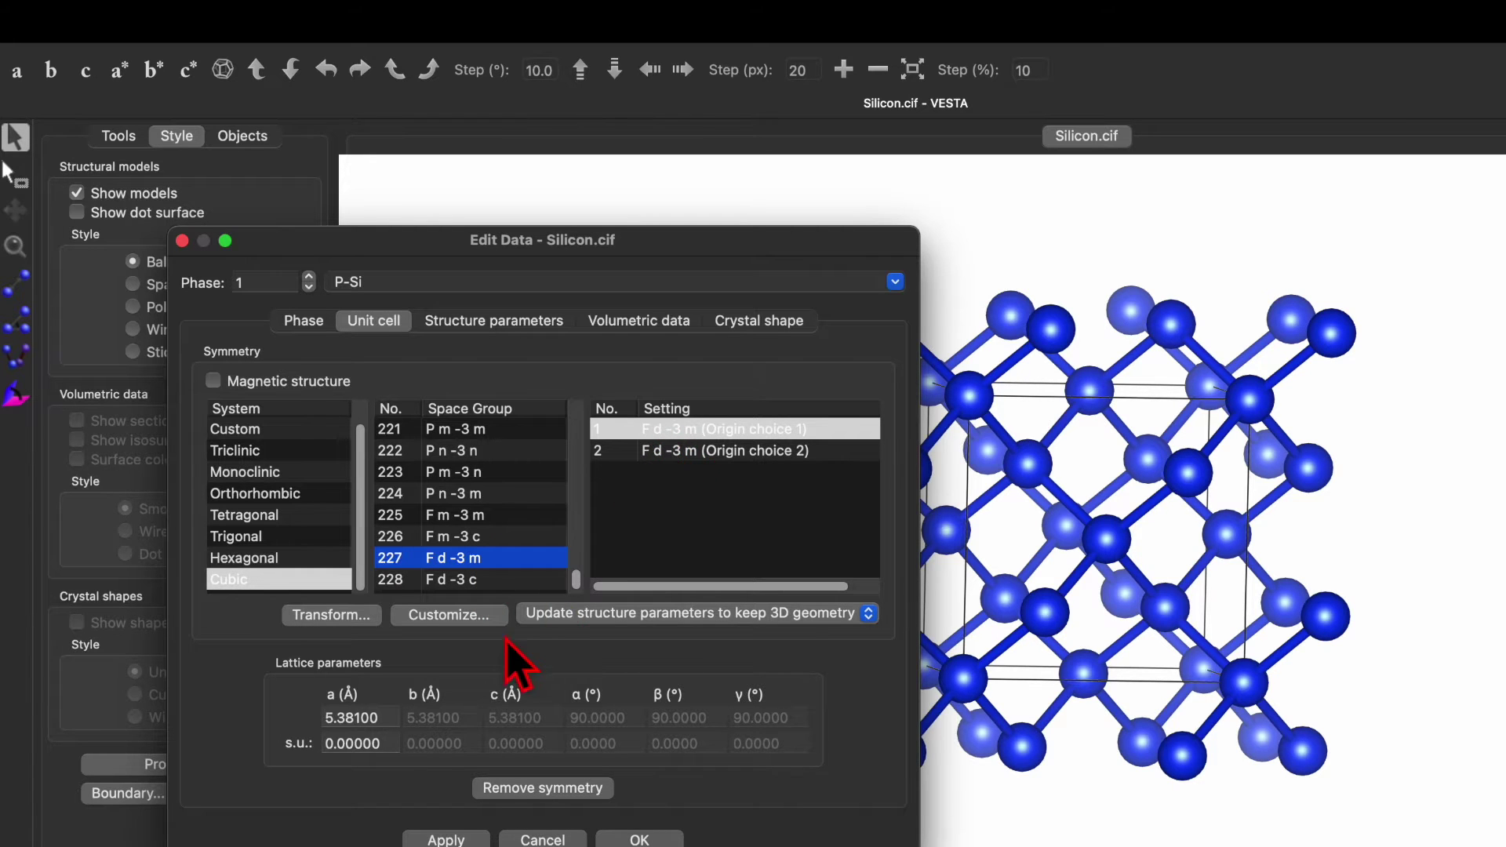
{"action": "left_click", "coordinate": [541, 788]}
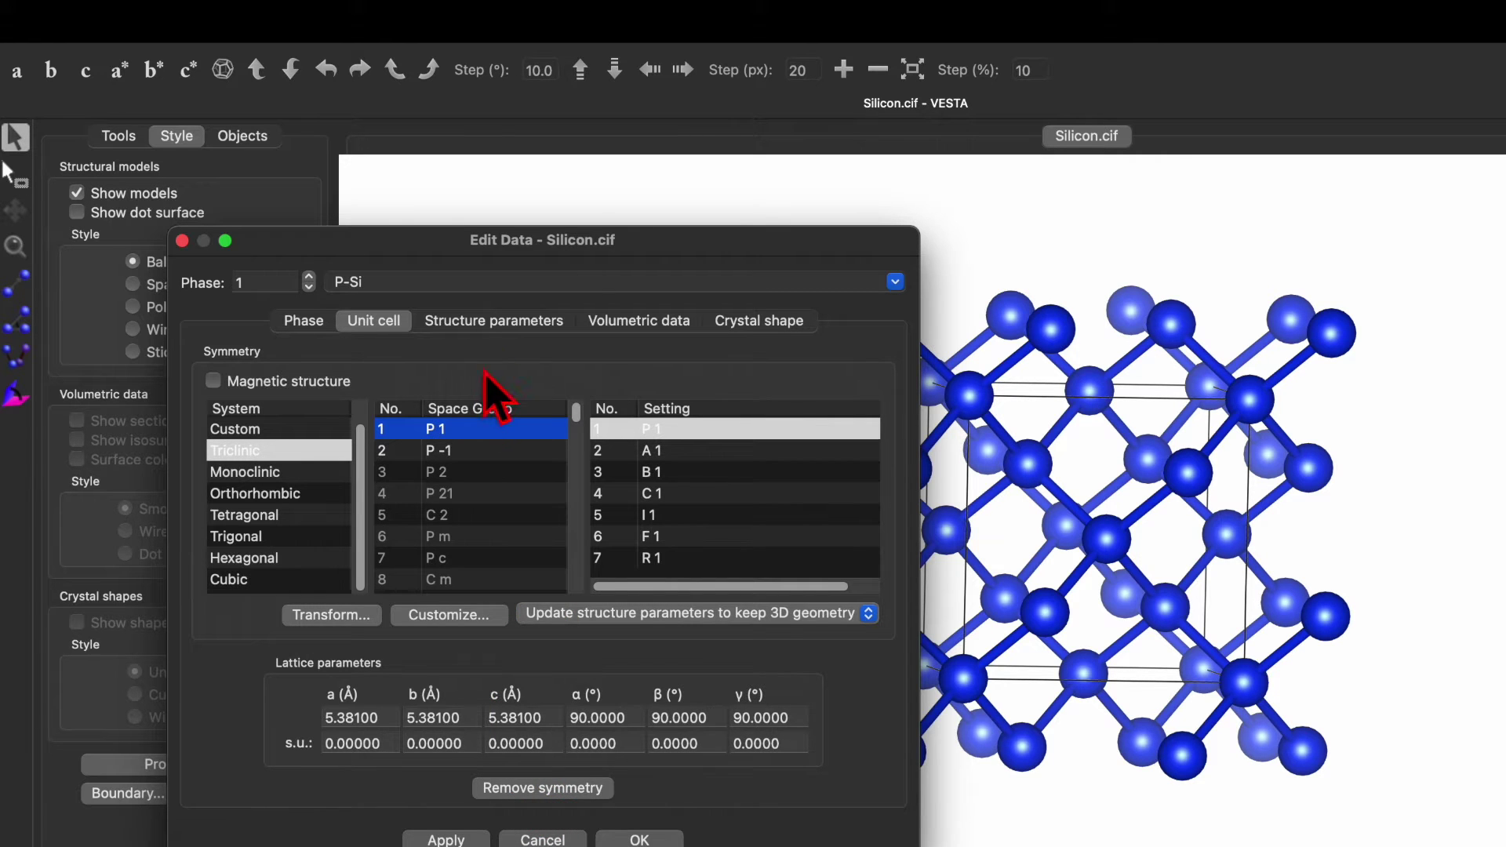
{"action": "left_click", "coordinate": [510, 323]}
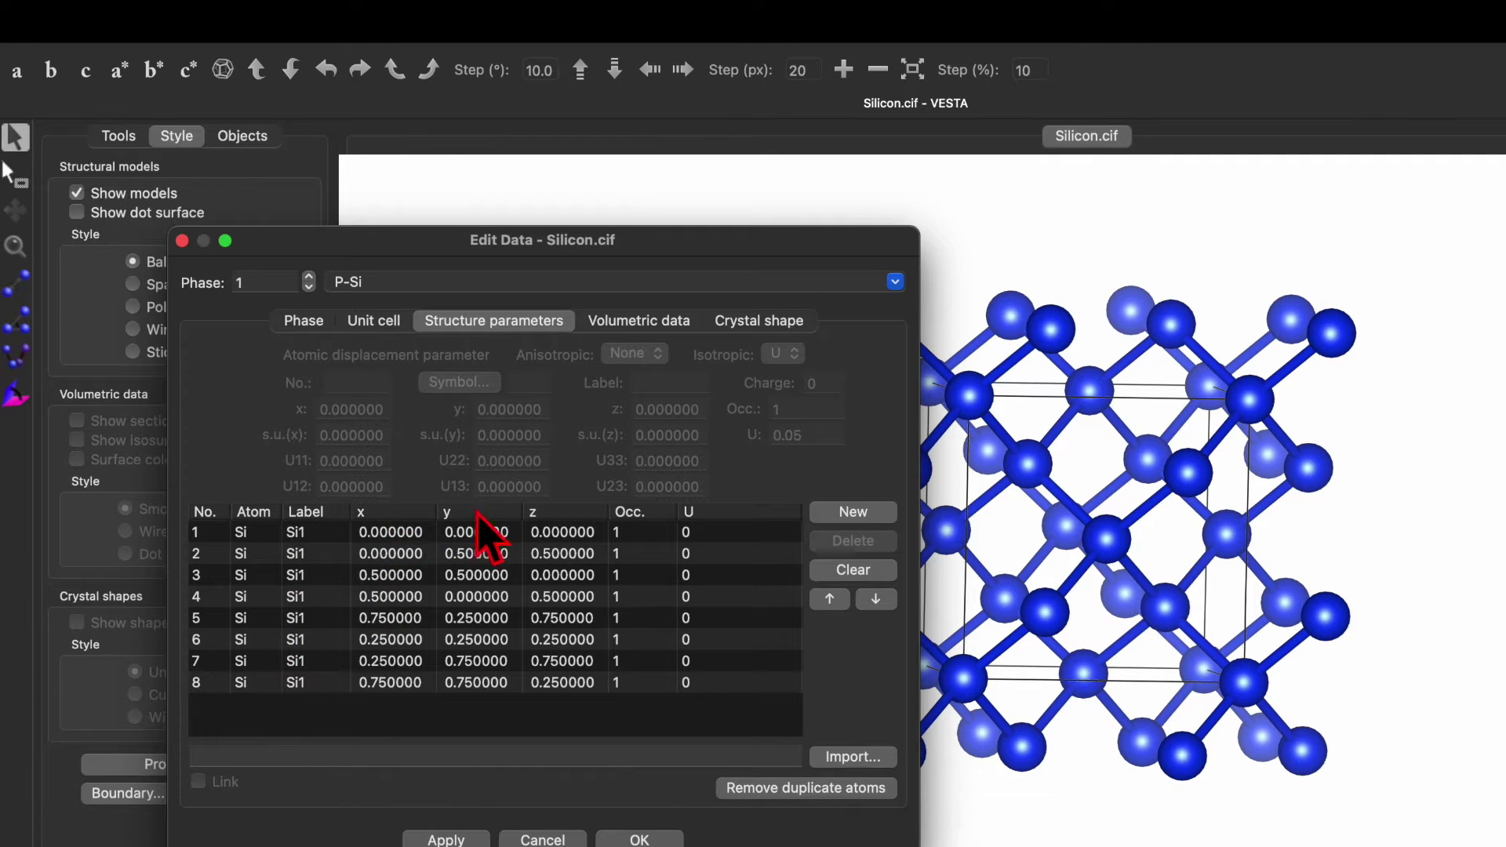
- Inspect atoms 1 and 2, then change atom 1 at the origin to phosphorus and apply
{"action": "left_click", "coordinate": [407, 536]}
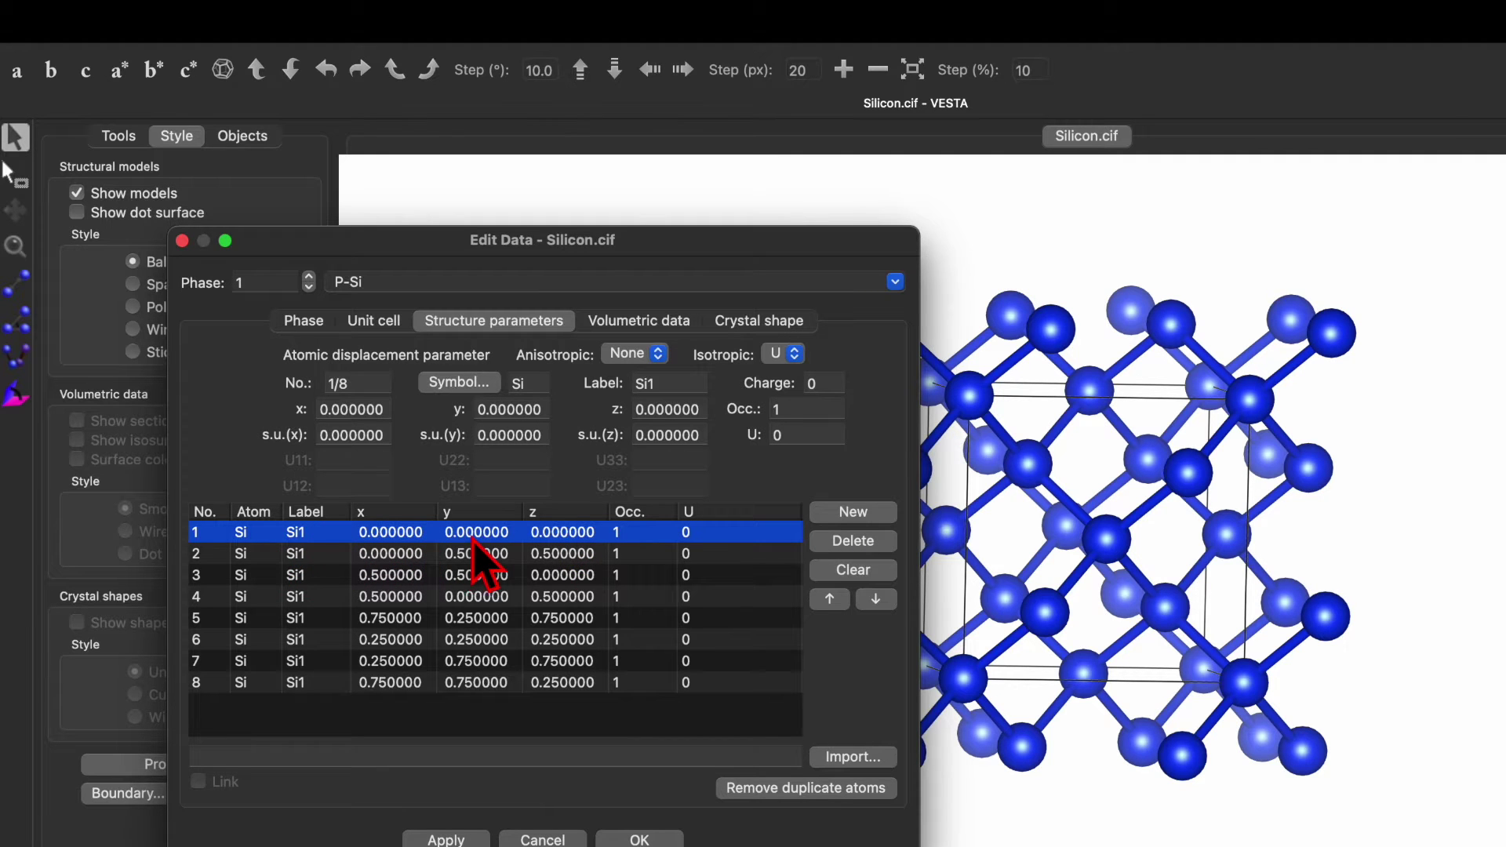
{"action": "left_click", "coordinate": [392, 556]}
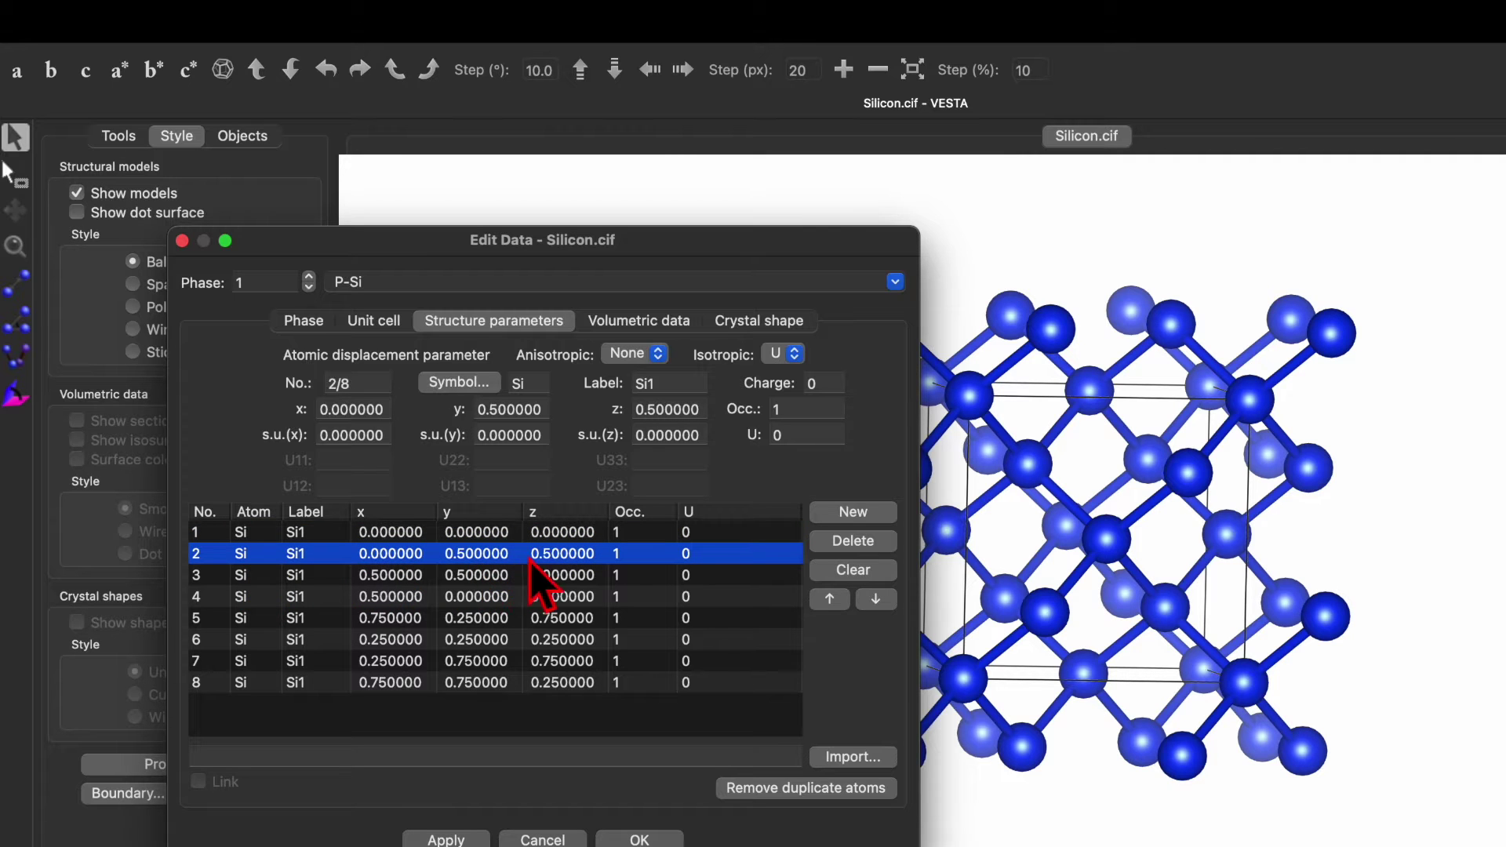
{"action": "left_click", "coordinate": [480, 534]}
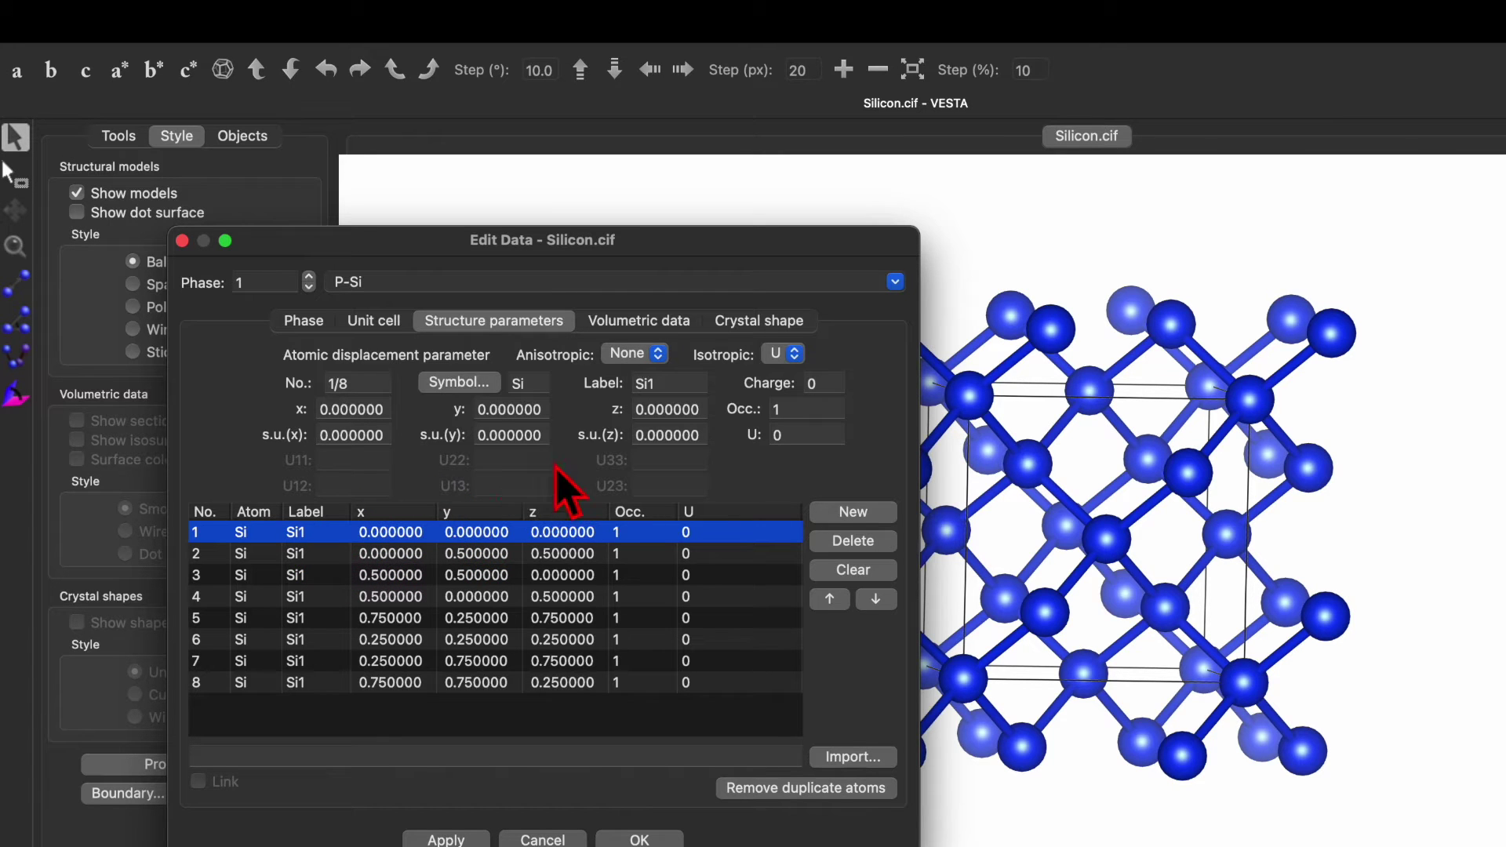
{"action": "left_click", "coordinate": [459, 383]}
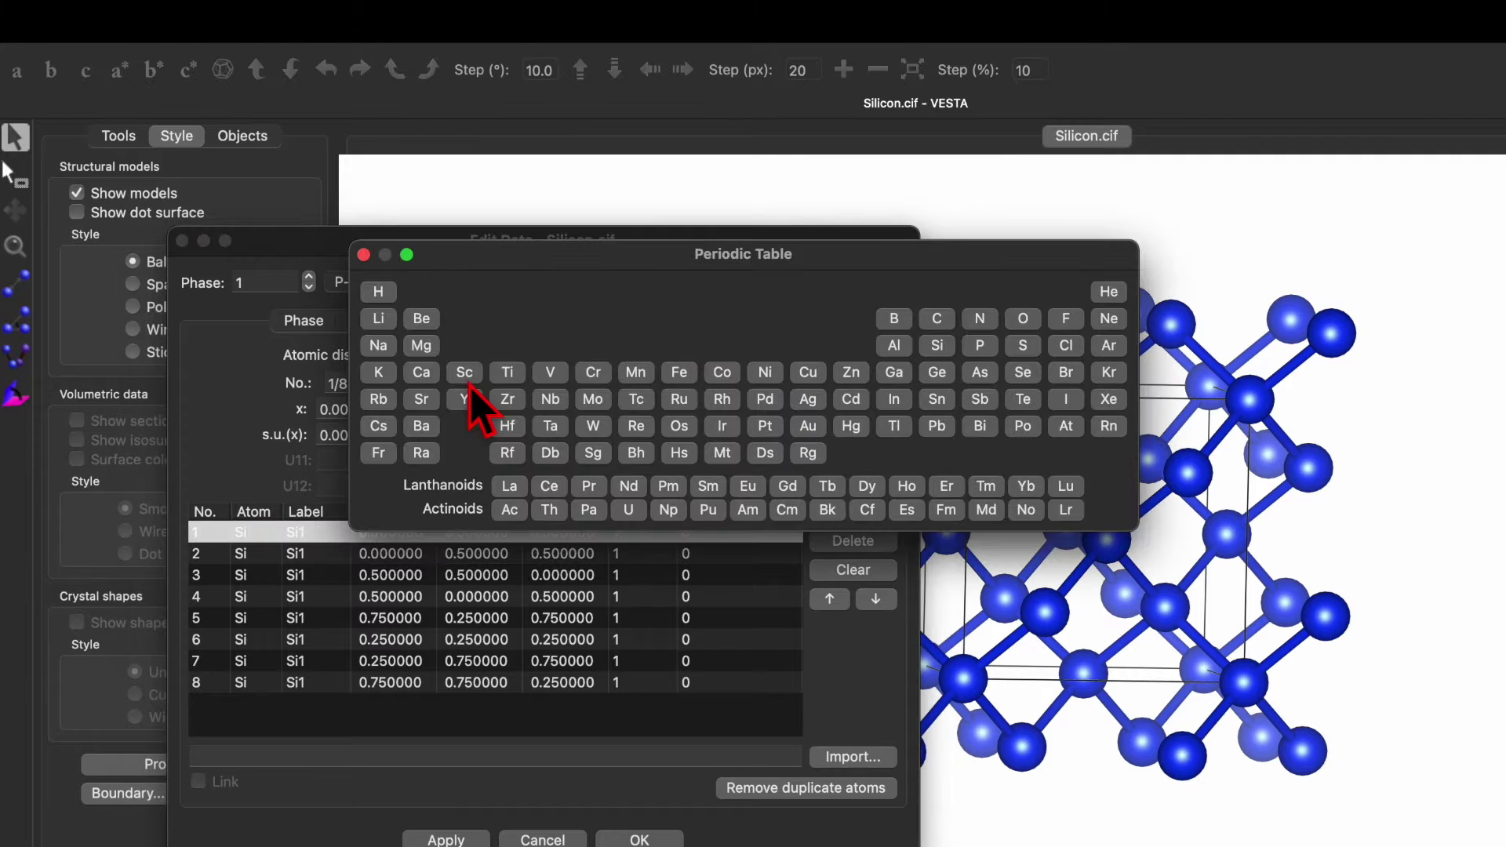
{"action": "left_click", "coordinate": [980, 346]}
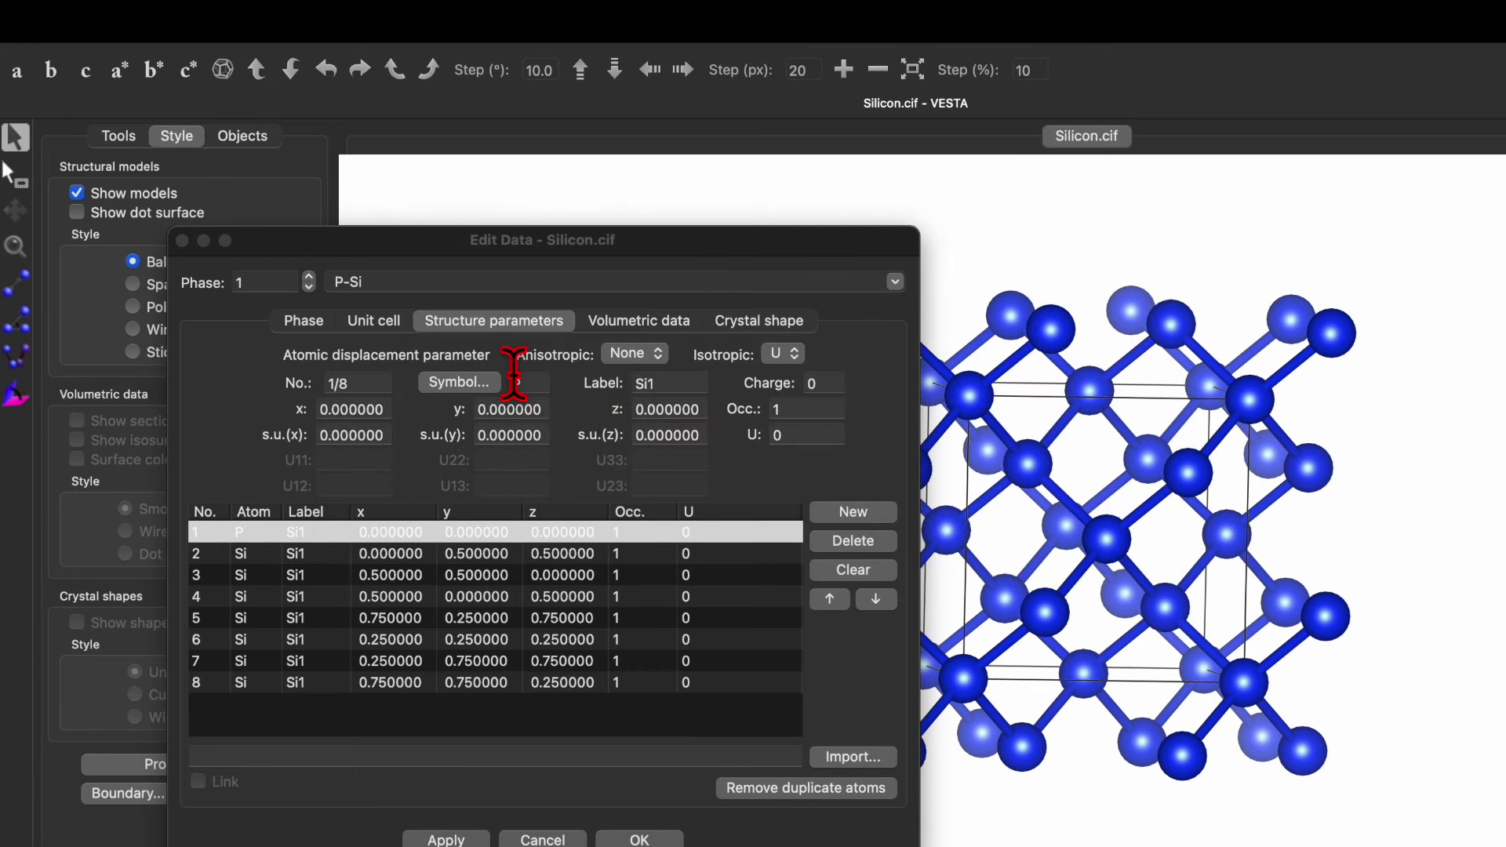
{"action": "left_click", "coordinate": [462, 838]}
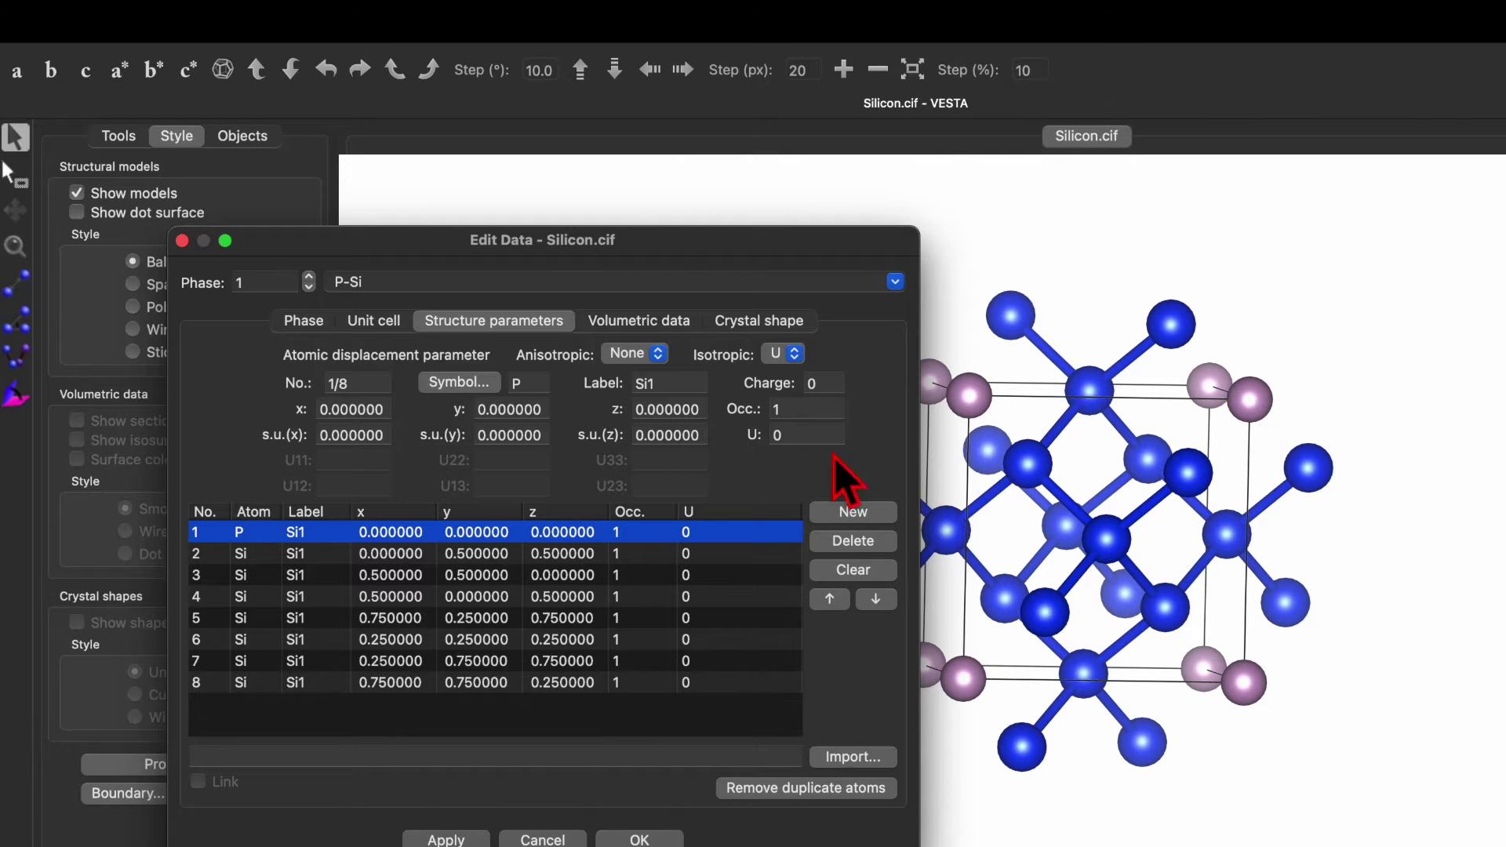
- Revert atom 1 to silicon and make atom 2 at (0, 0.5, 0.5) phosphorus
{"action": "left_click", "coordinate": [471, 384]}
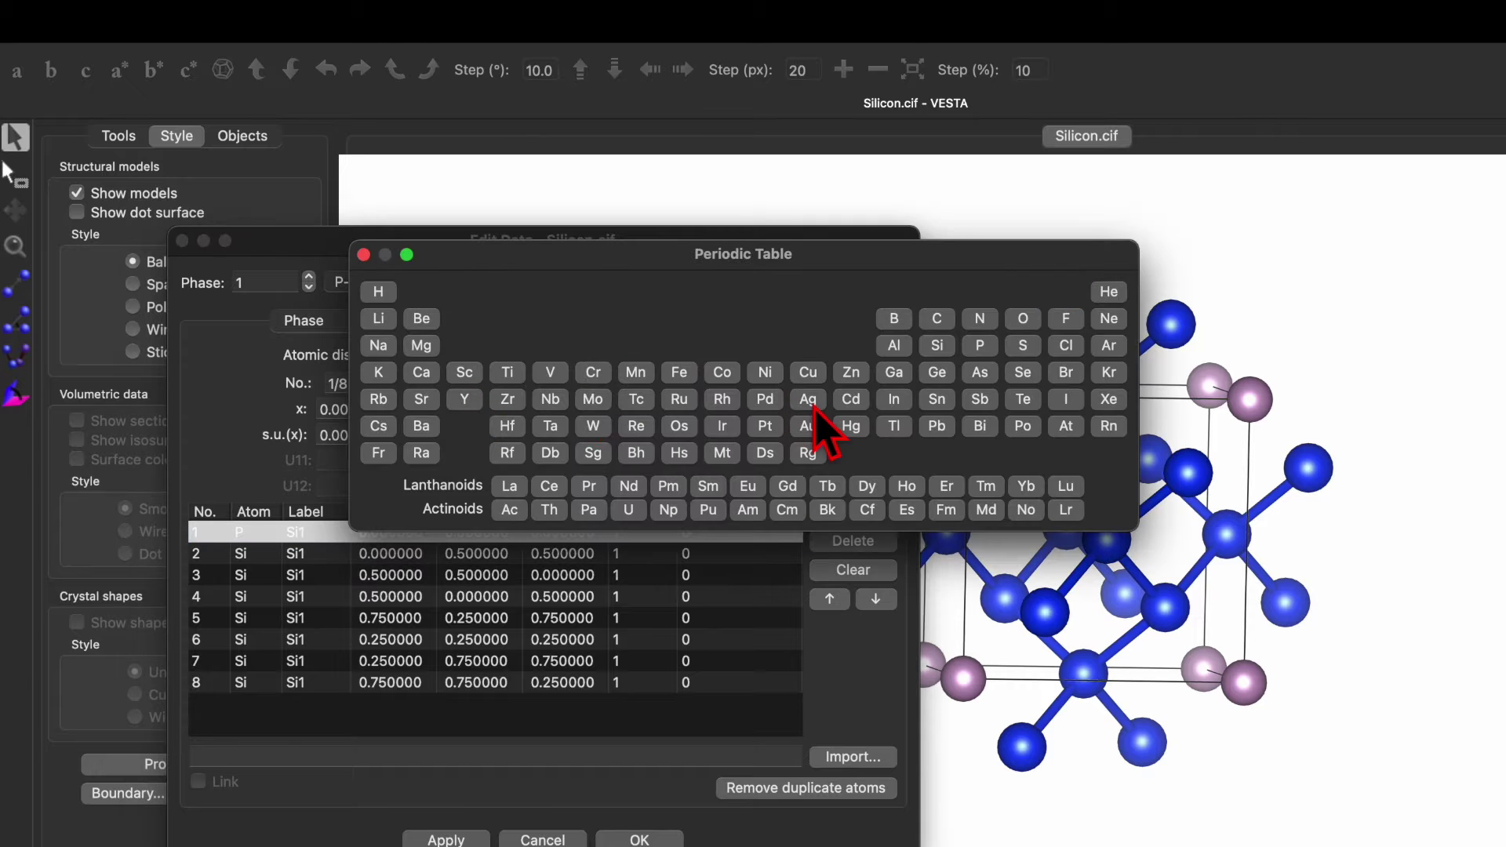
{"action": "left_click", "coordinate": [940, 346]}
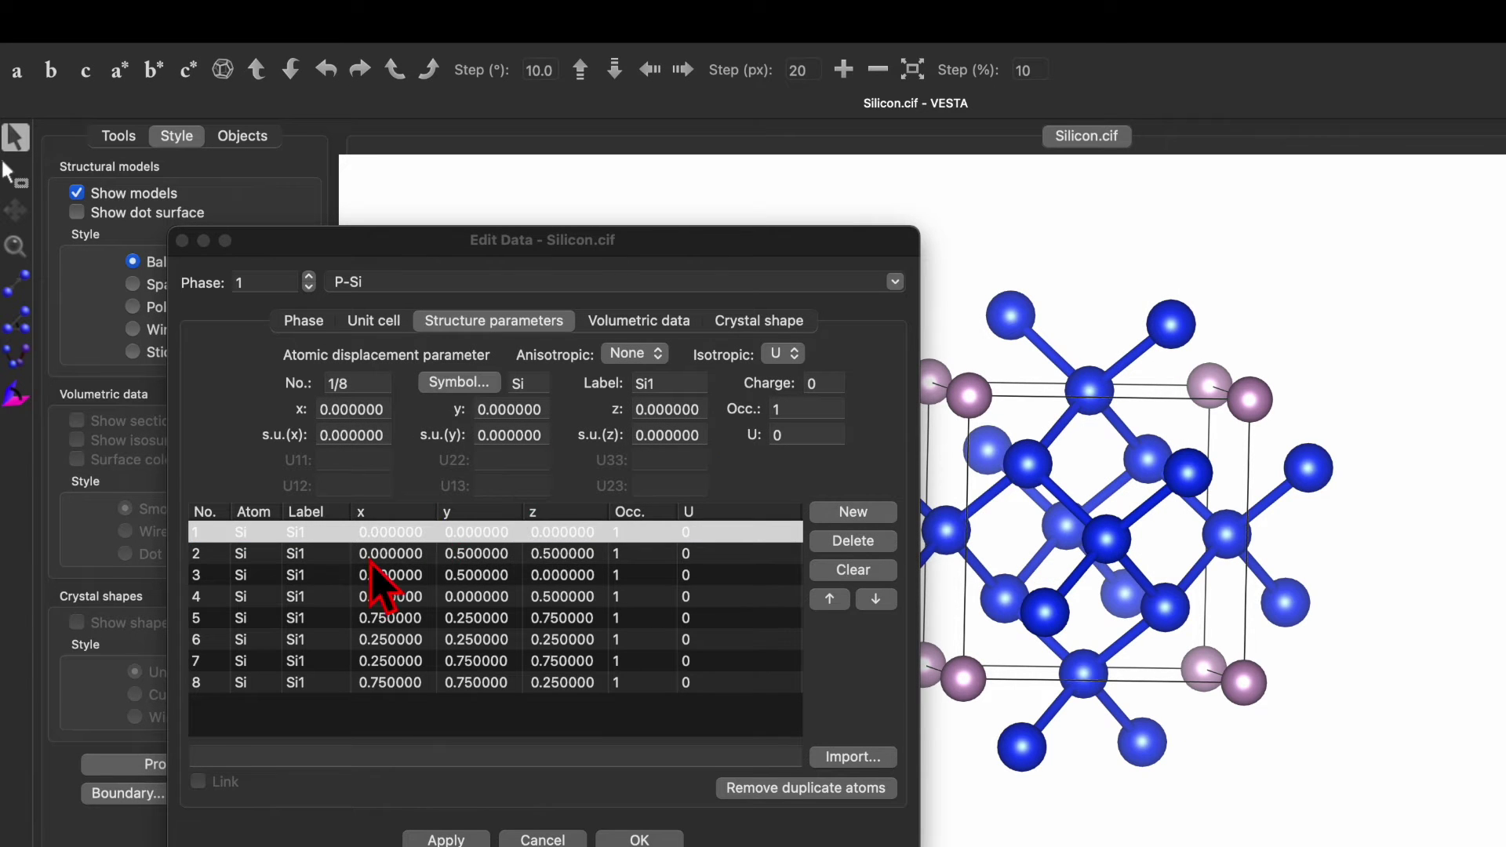
{"action": "left_click", "coordinate": [306, 553]}
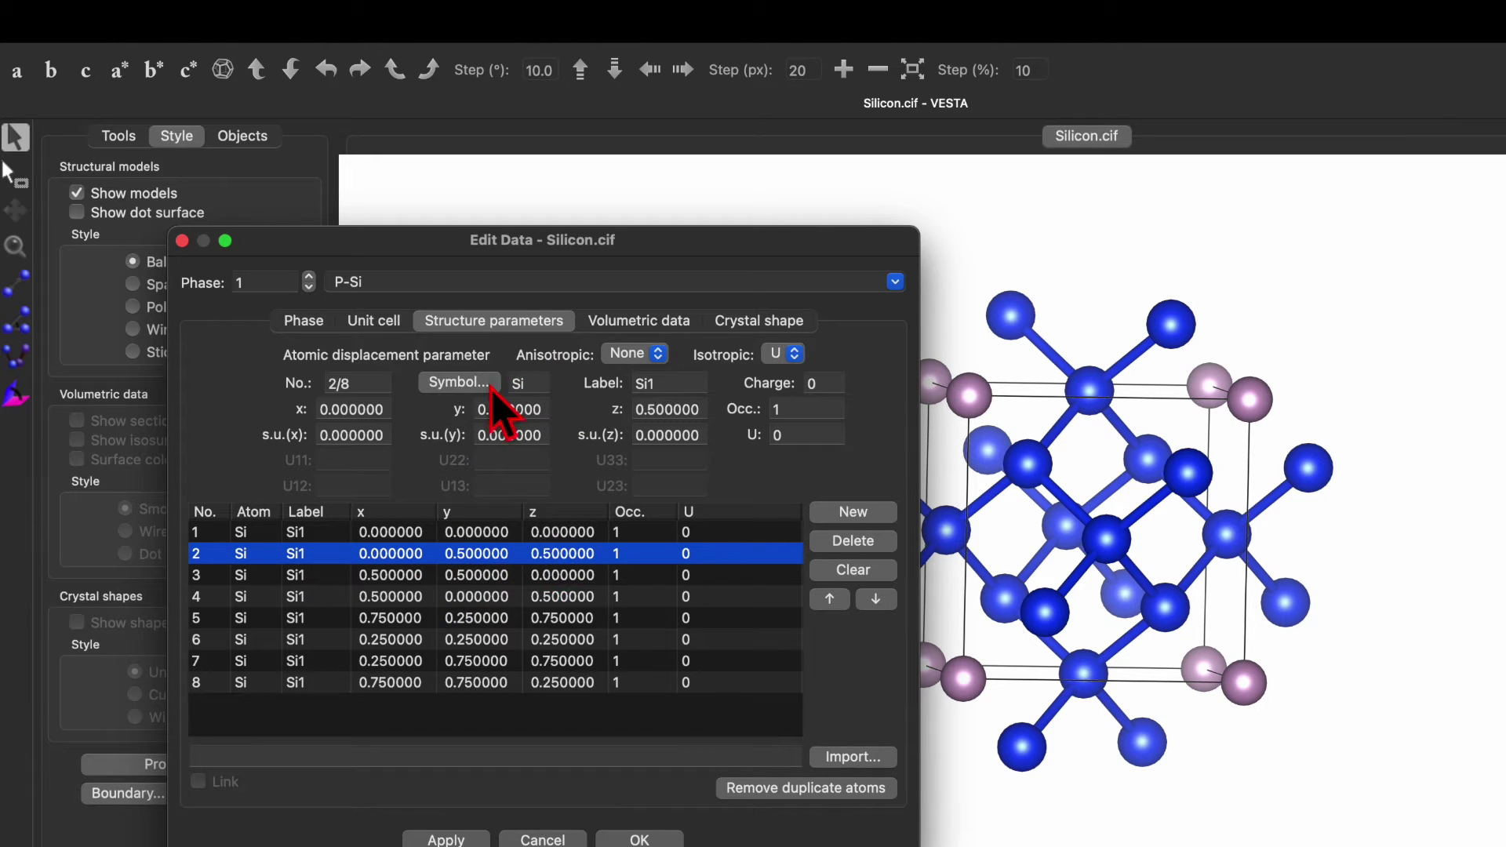
{"action": "left_click", "coordinate": [461, 382]}
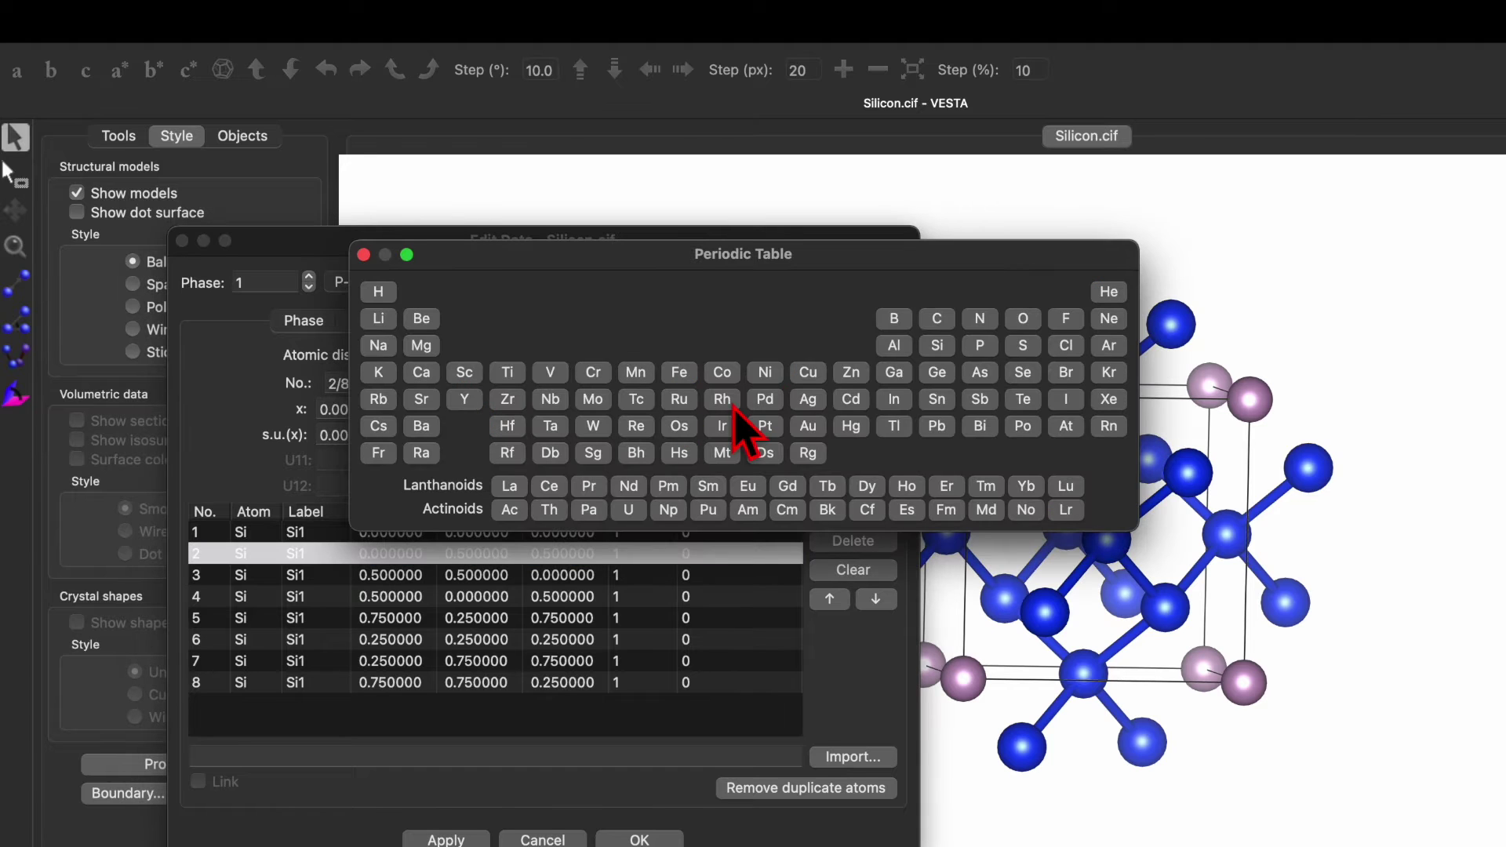
{"action": "left_click", "coordinate": [979, 345]}
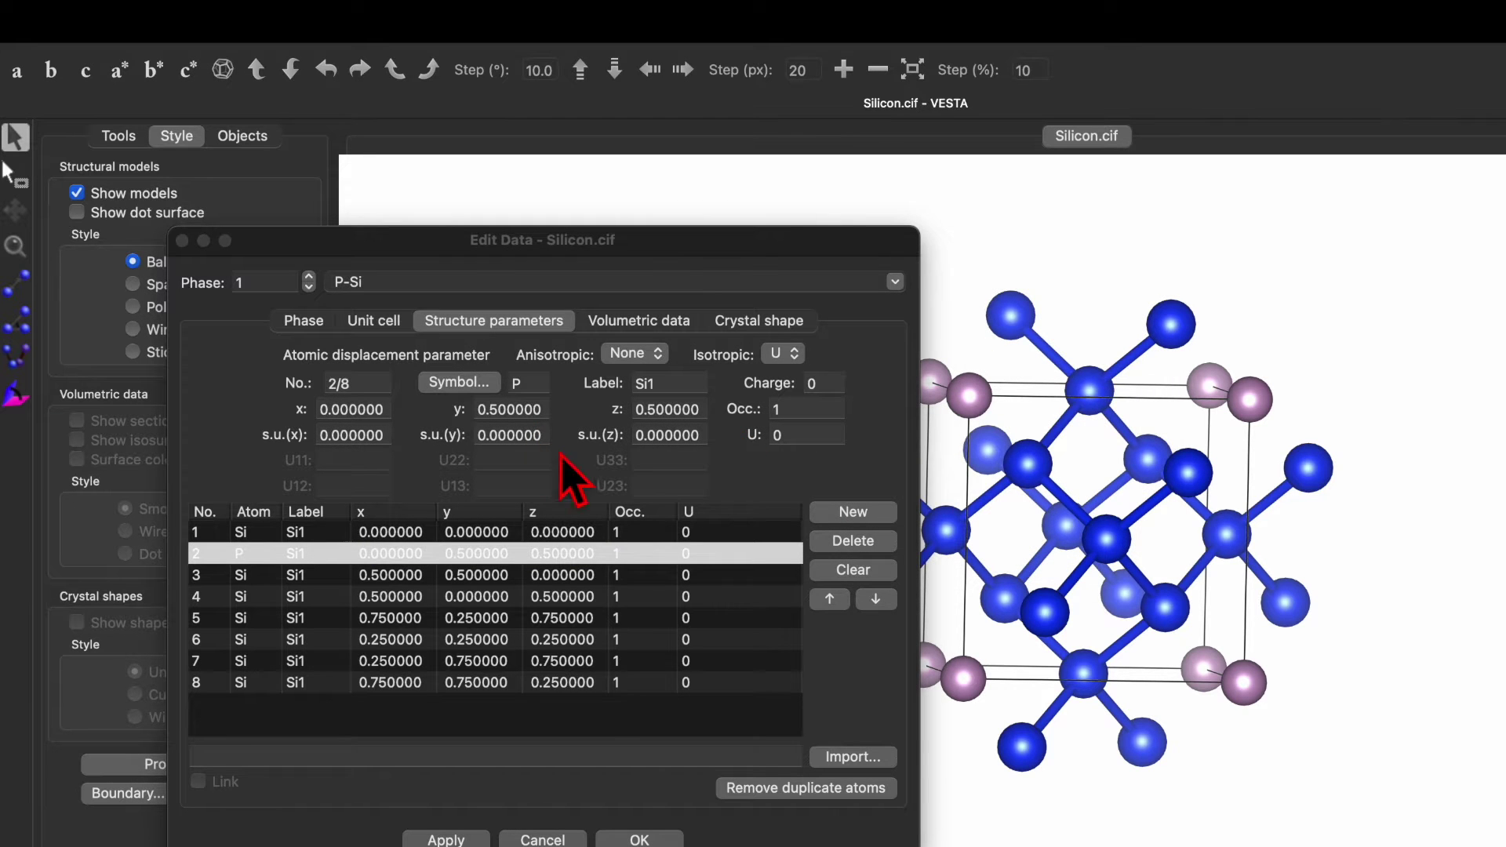
{"action": "left_click", "coordinate": [441, 839]}
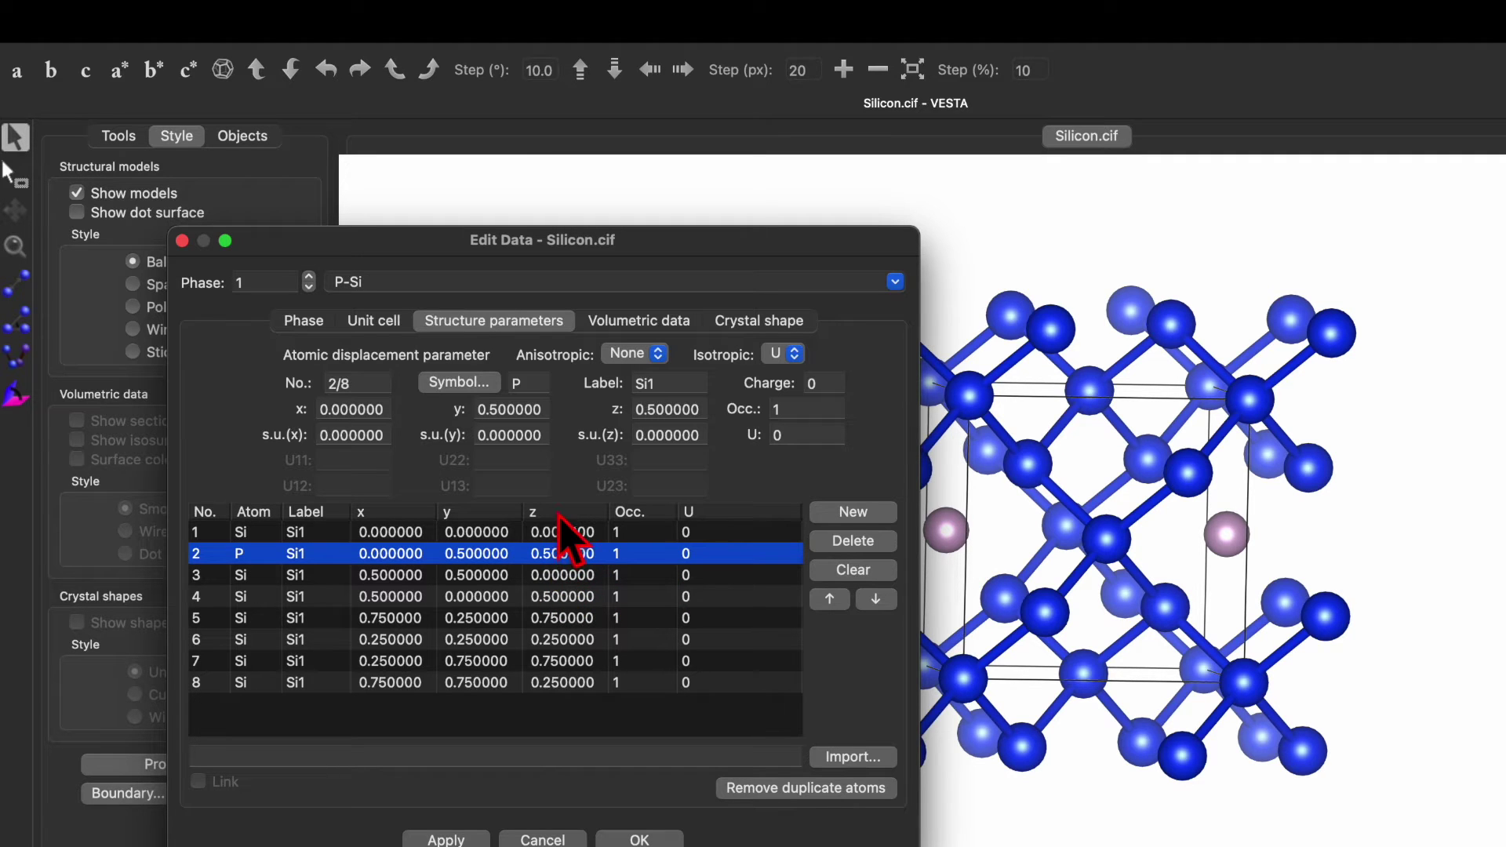
- Change atom 2's label to P
{"action": "left_click", "coordinate": [701, 383]}
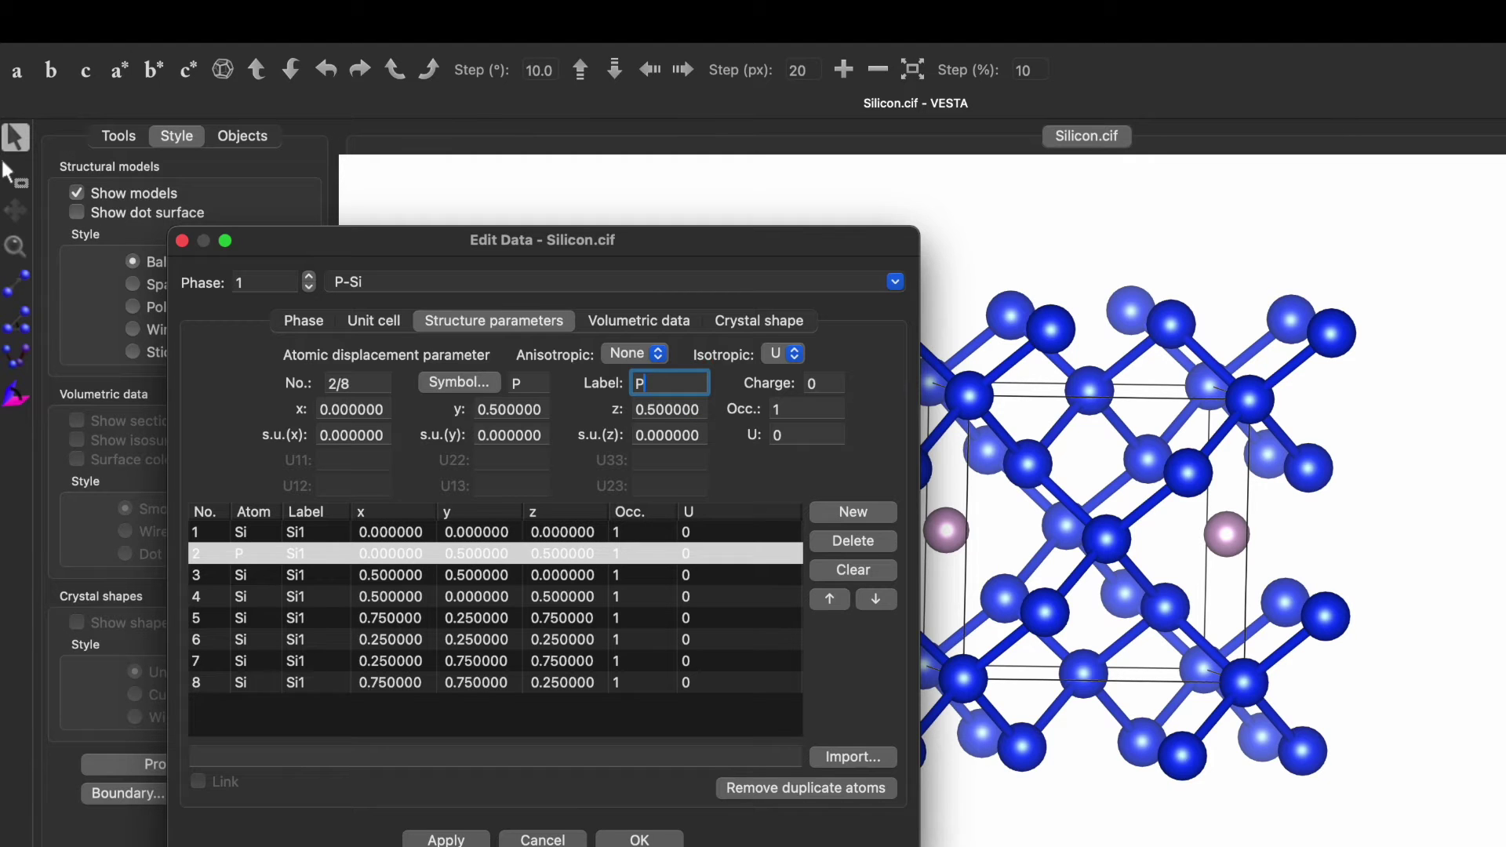
{"action": "left_click", "coordinate": [563, 578]}
{"action": "left_click", "coordinate": [561, 553]}
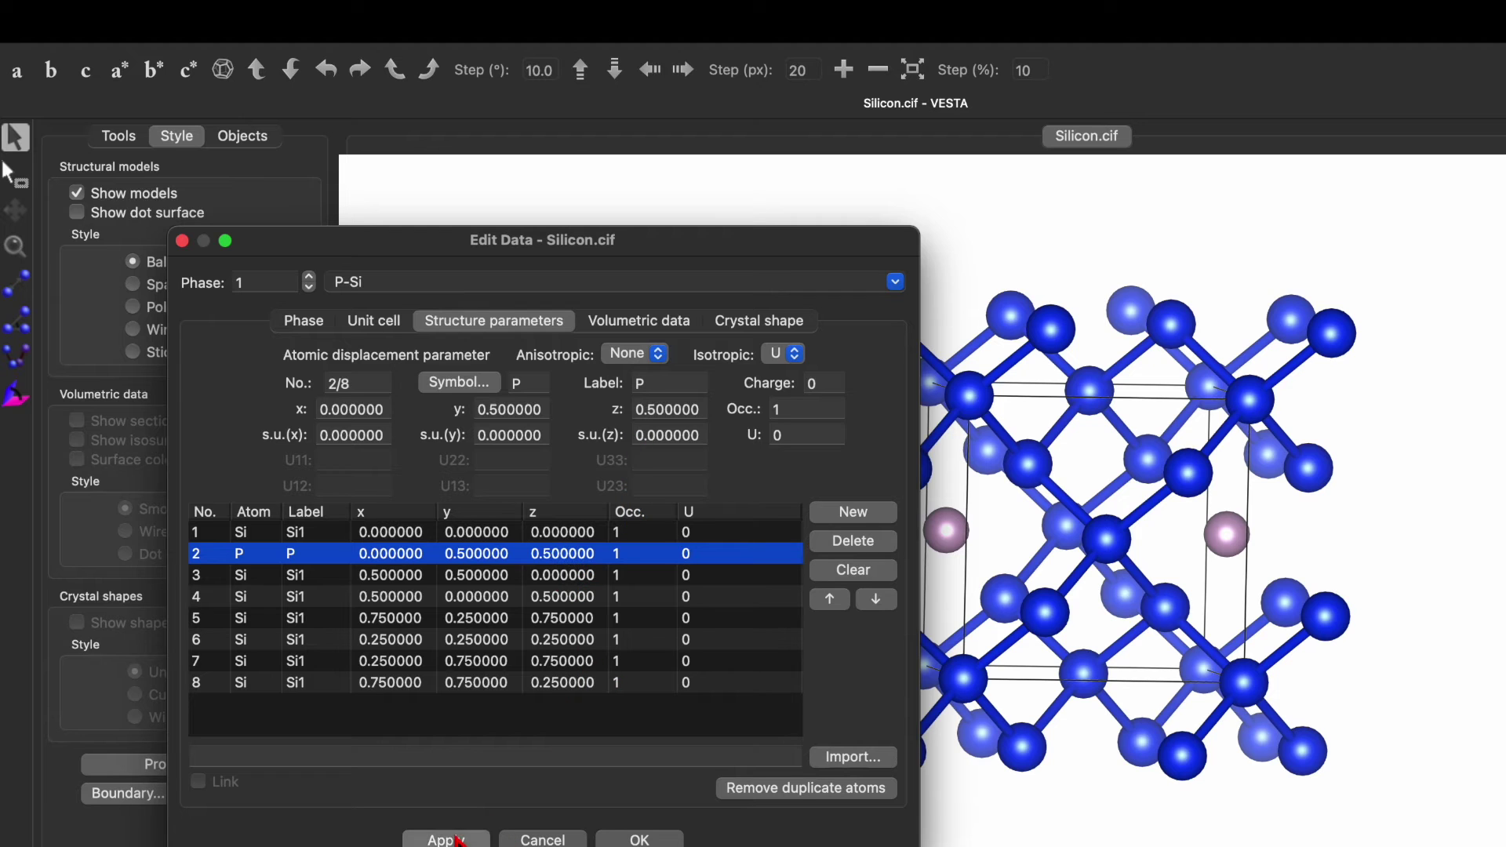
- Confirm the edited P-Si data and rotate the cell into an oblique 3-D view
{"action": "left_click", "coordinate": [648, 841]}
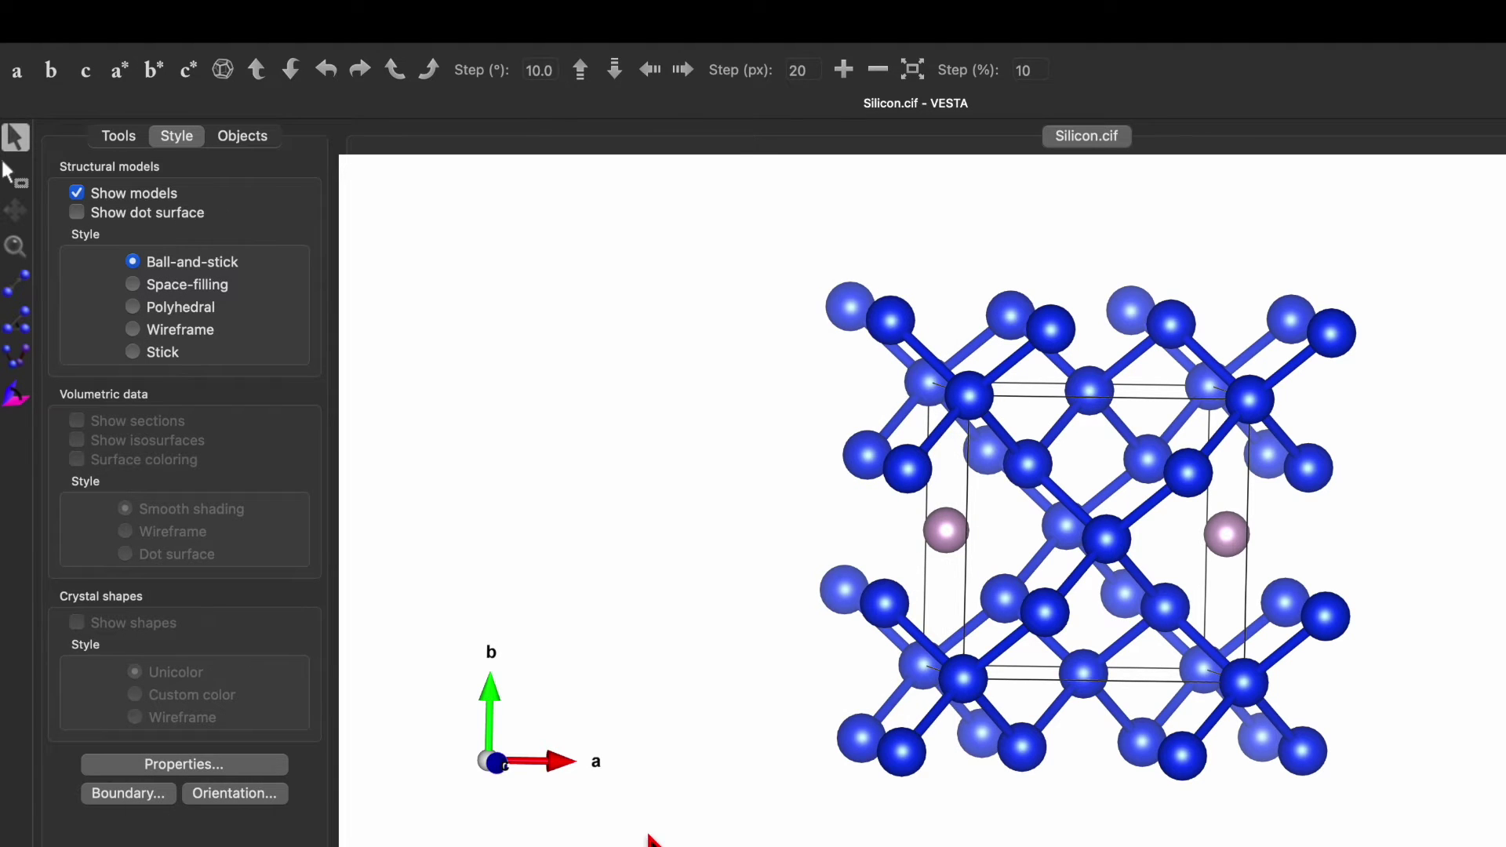
{"action": "left_click_drag", "start_coordinate": [1099, 515], "coordinate": [1208, 510]}
{"action": "mouse_move", "coordinate": [1114, 514]}
{"action": "left_mouse_down"}
{"action": "mouse_move", "coordinate": [1062, 463]}
{"action": "mouse_move", "coordinate": [1153, 459]}
{"action": "mouse_move", "coordinate": [1099, 498]}
{"action": "left_mouse_up"}
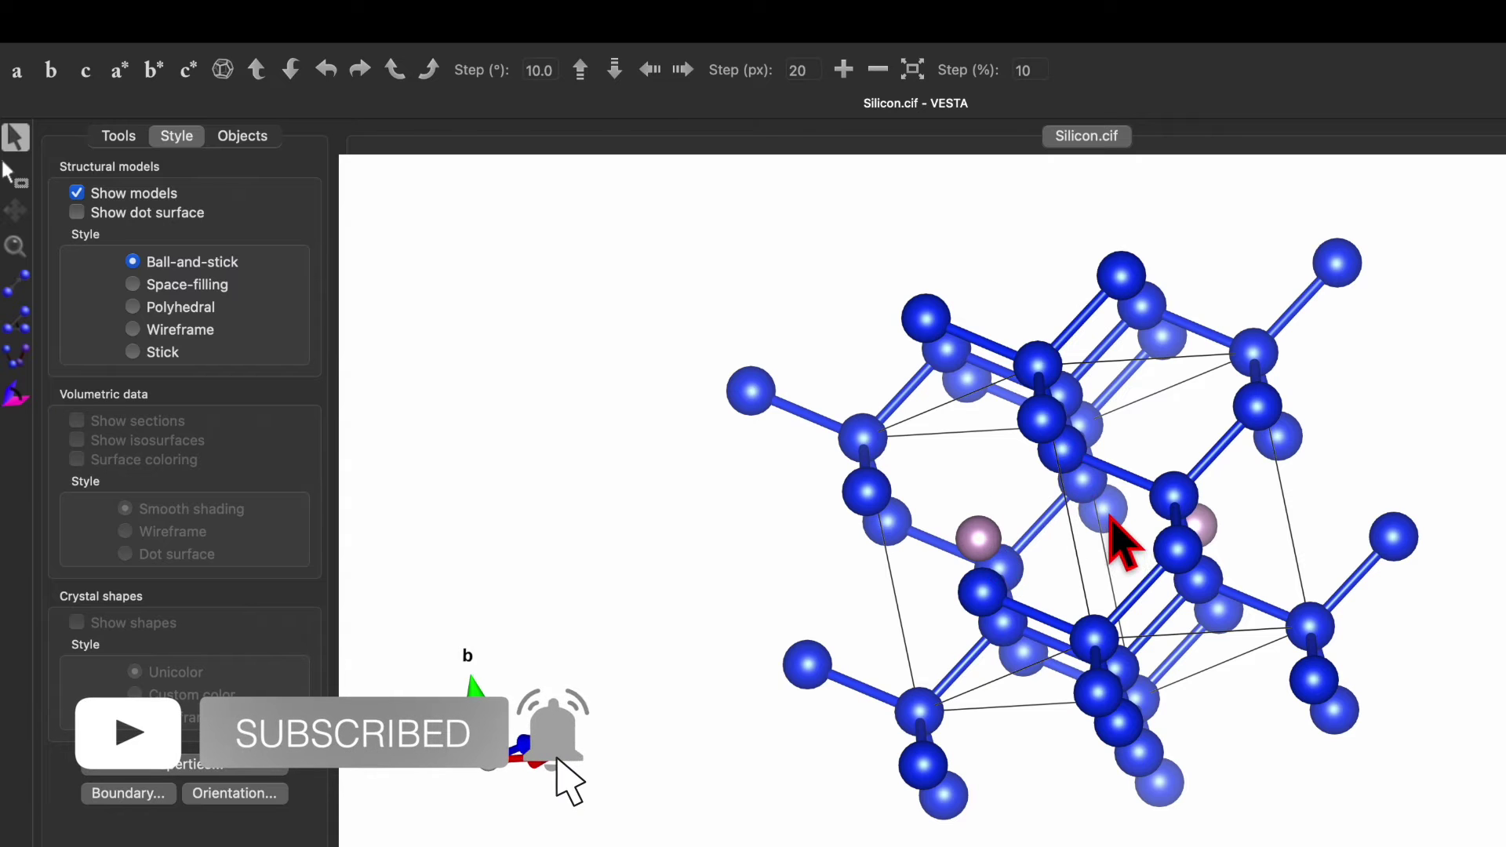
{"action": "mouse_move", "coordinate": [210, 3]}
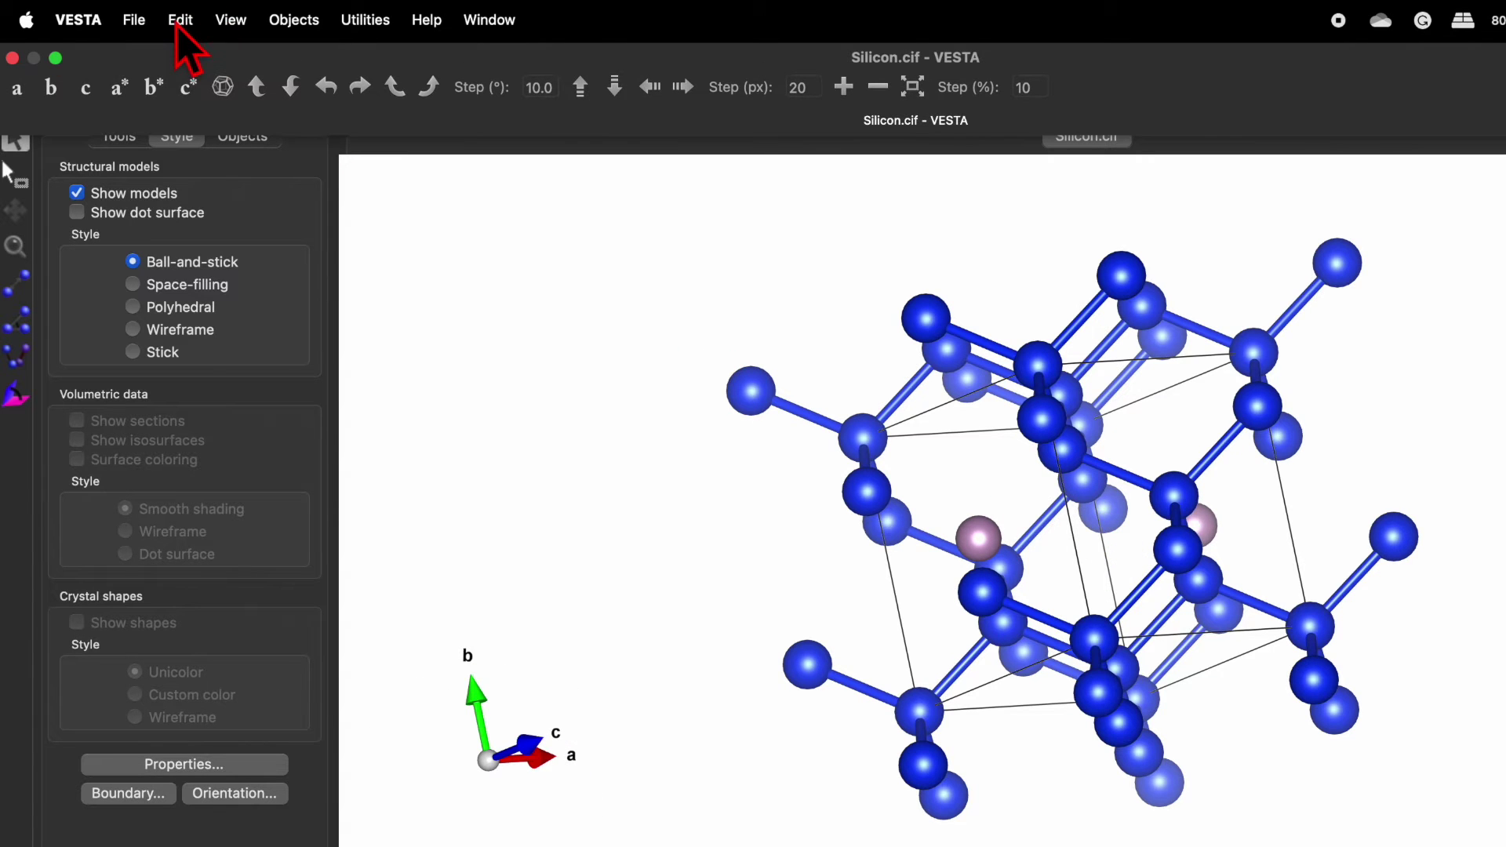
- Add a Si–P bond rule up to 2.6 Å beside the existing Si–Si rule and apply it
{"action": "left_click", "coordinate": [182, 21]}
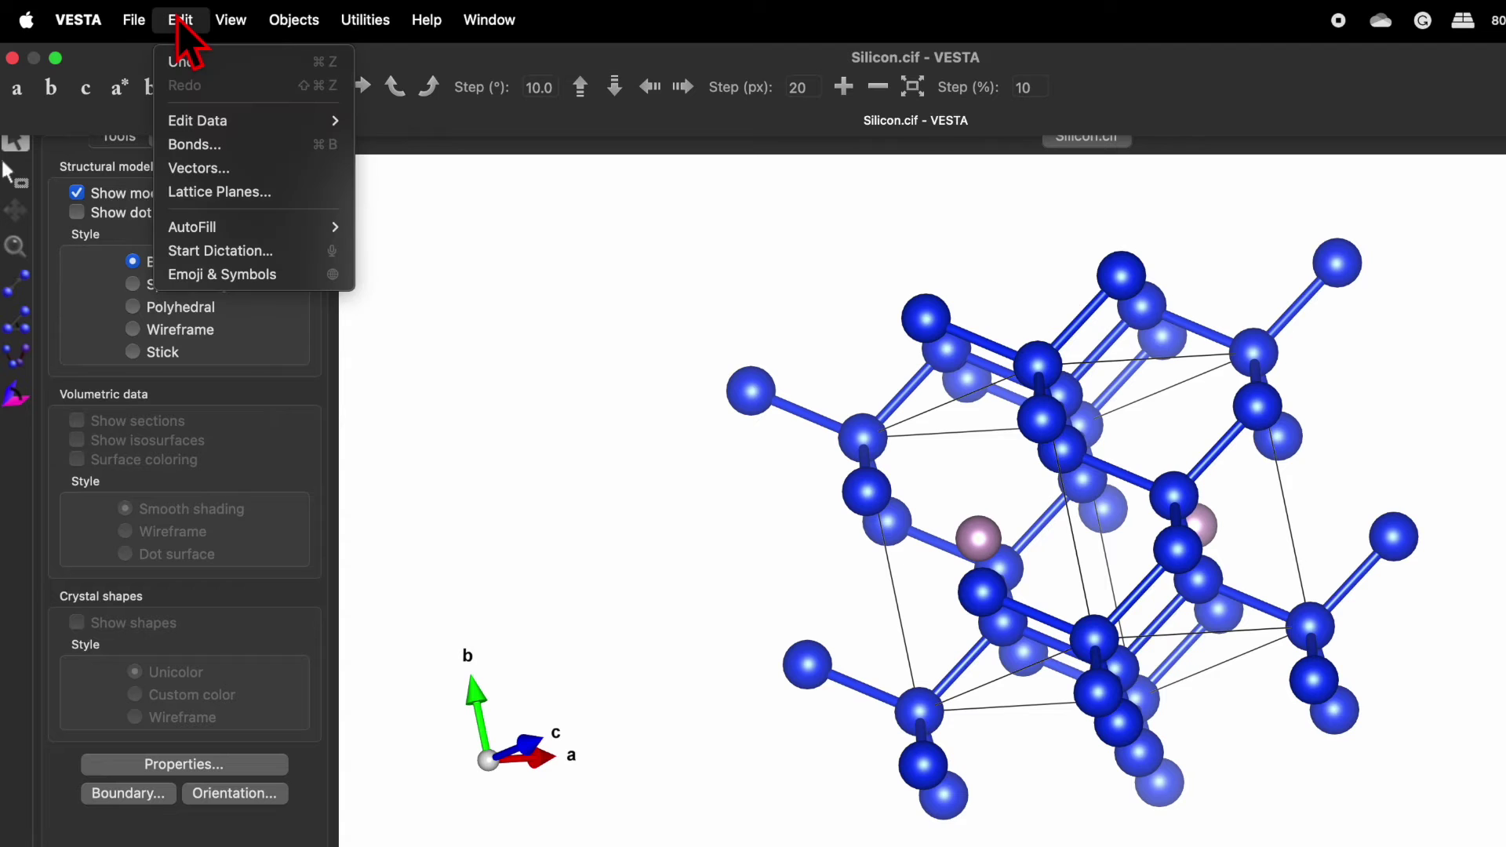
{"action": "left_click", "coordinate": [208, 146]}
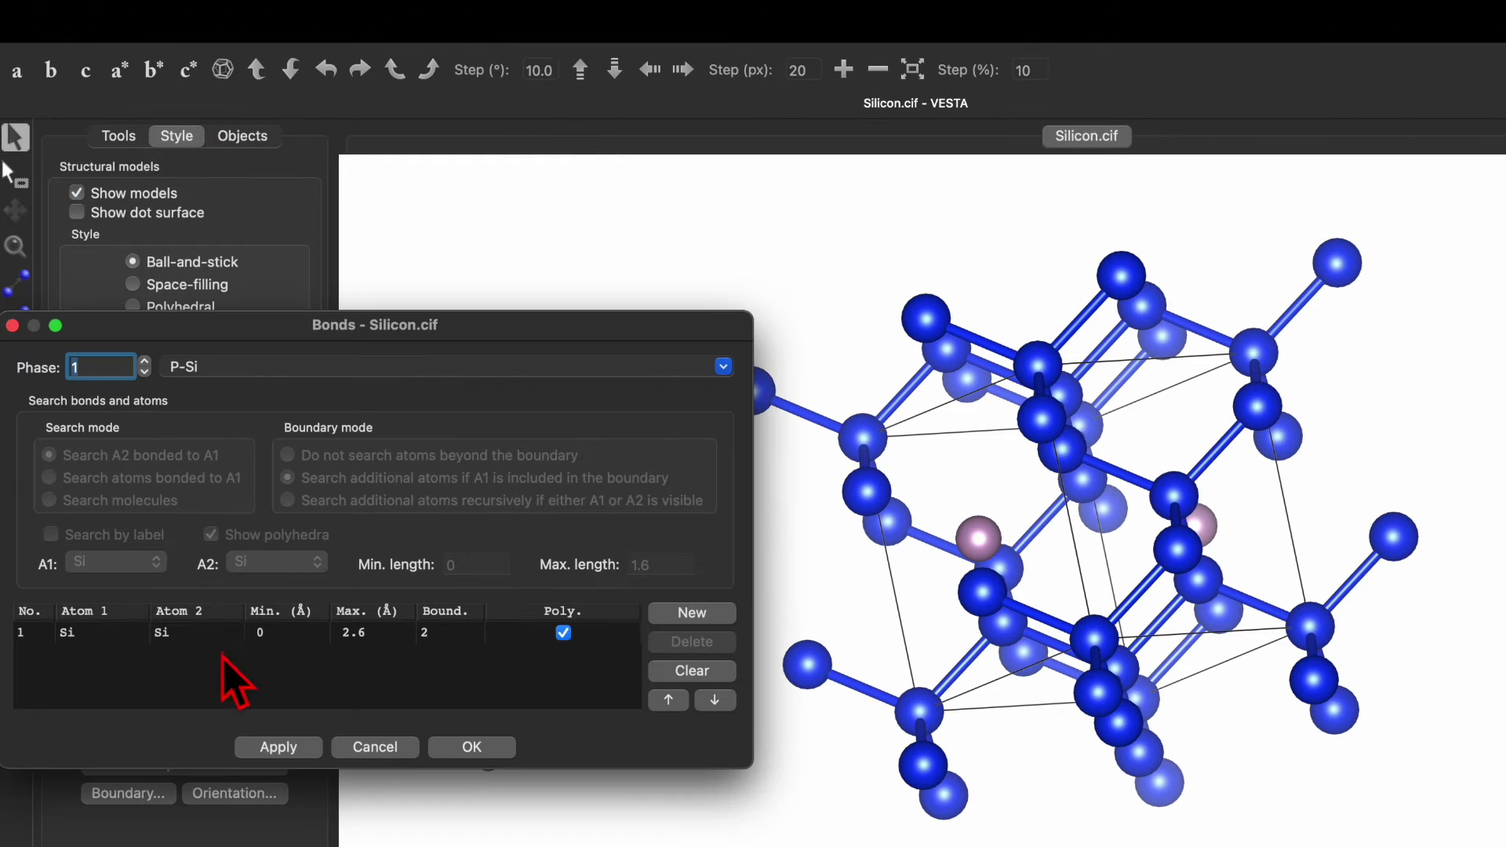
{"action": "left_click", "coordinate": [243, 632]}
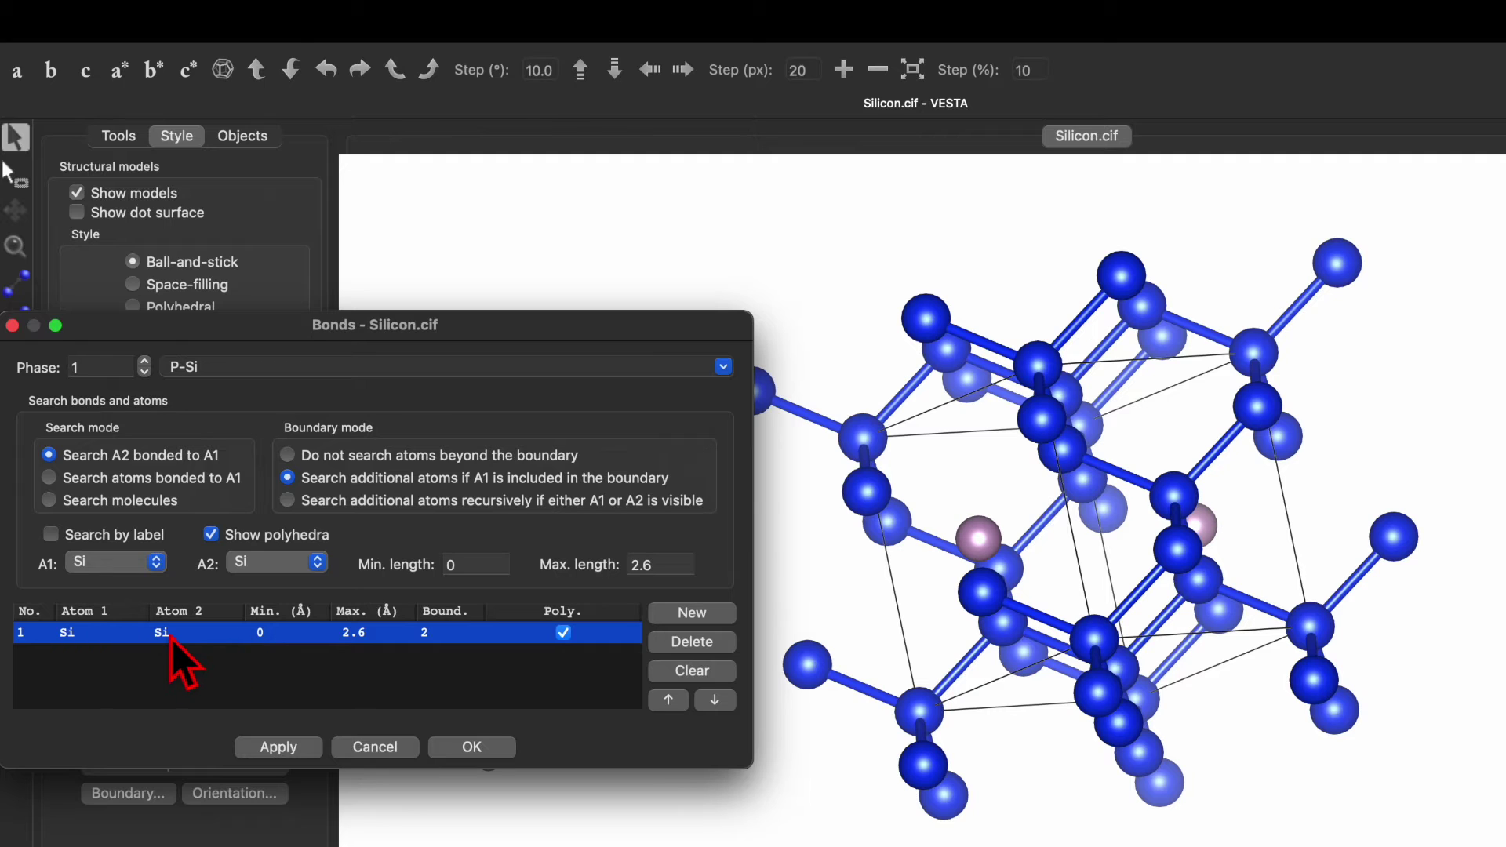
{"action": "left_click", "coordinate": [691, 613]}
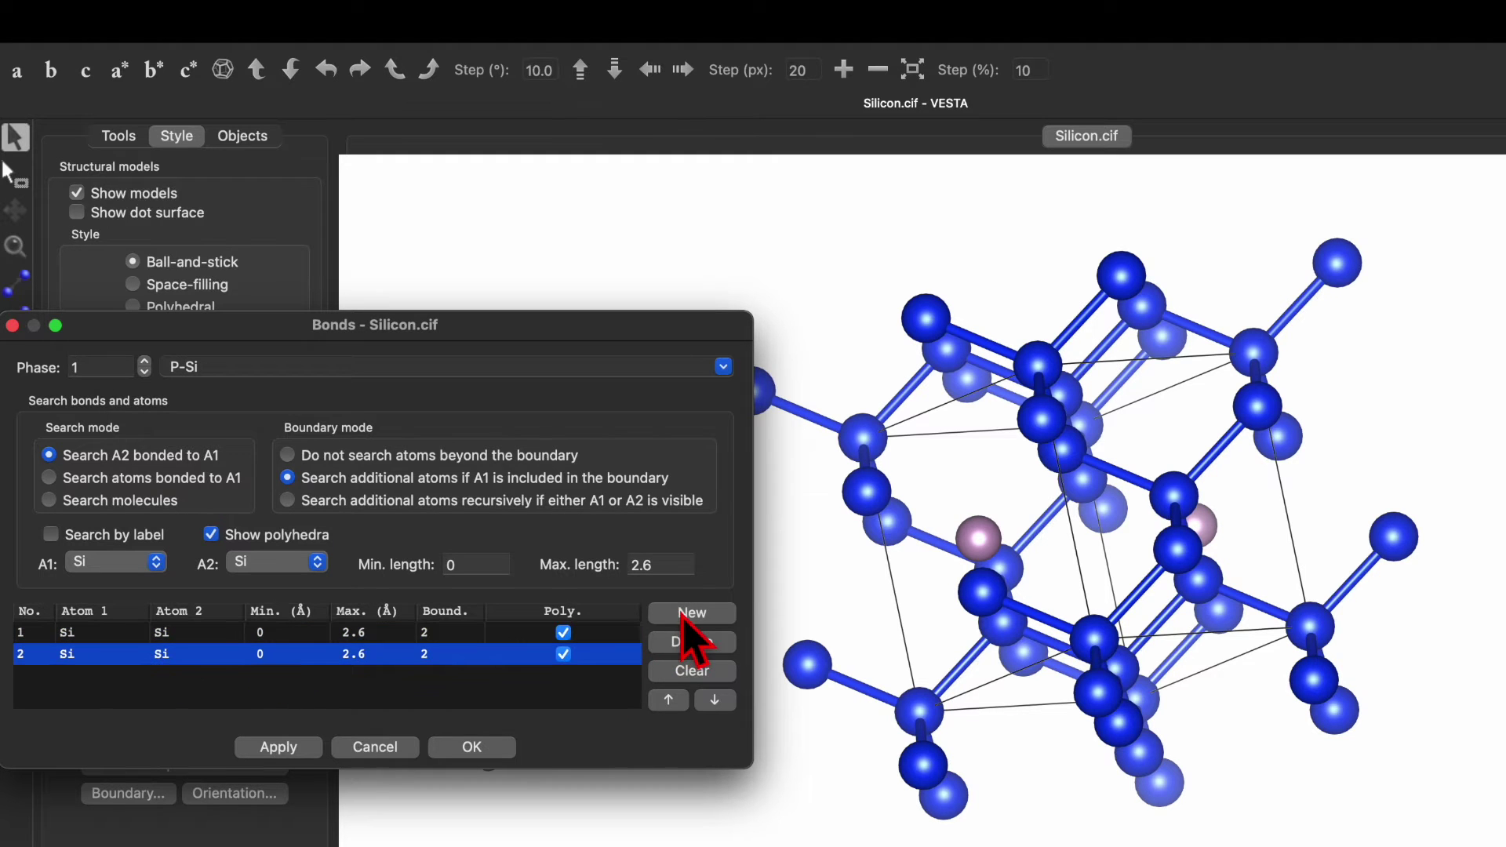
{"action": "left_click", "coordinate": [281, 563]}
{"action": "left_click", "coordinate": [267, 584]}
{"action": "left_click", "coordinate": [280, 747]}
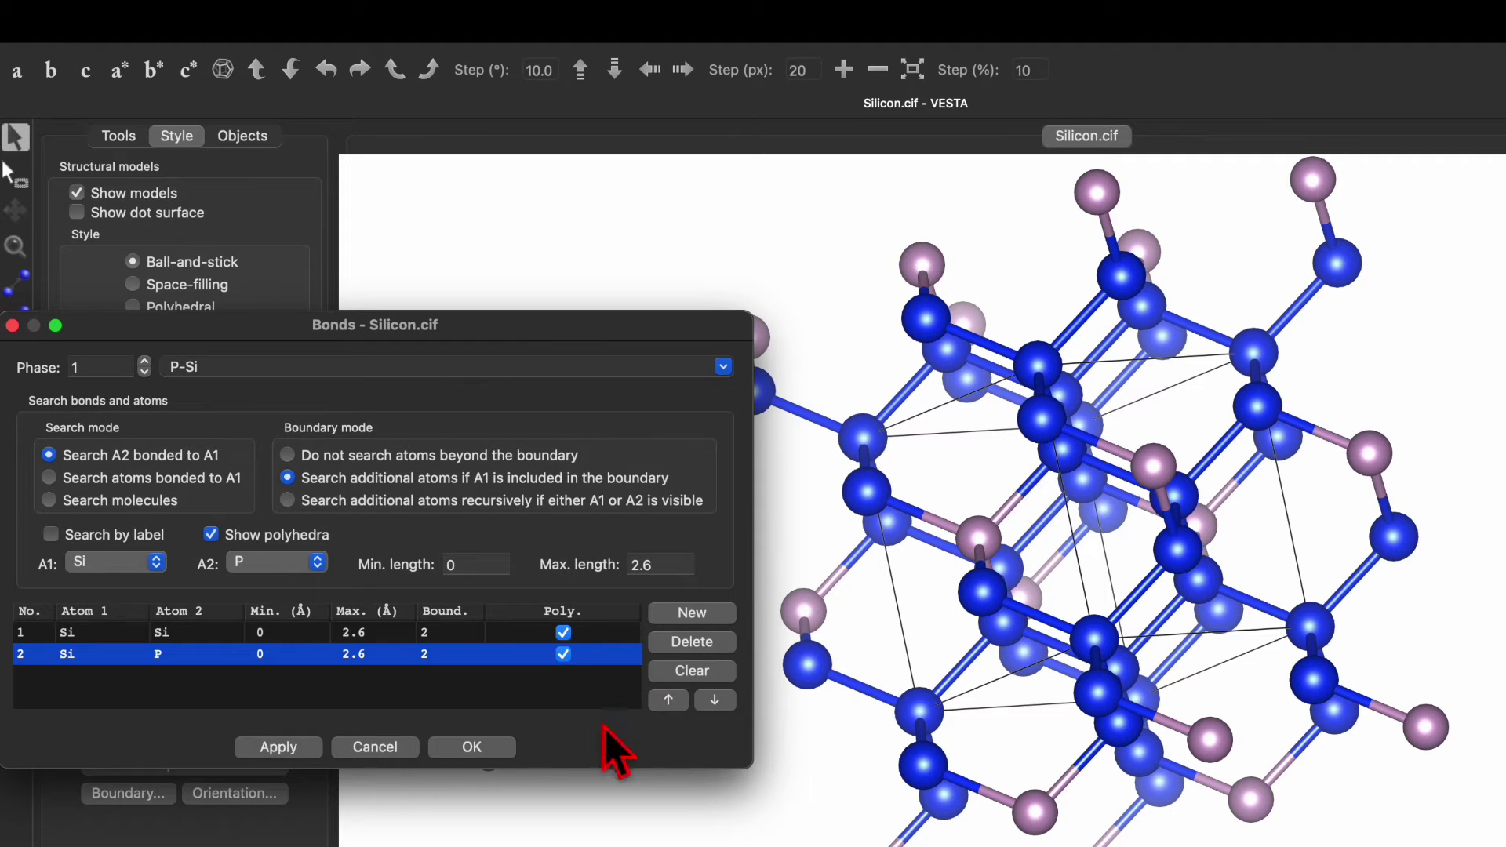
{"action": "left_click", "coordinate": [472, 747]}
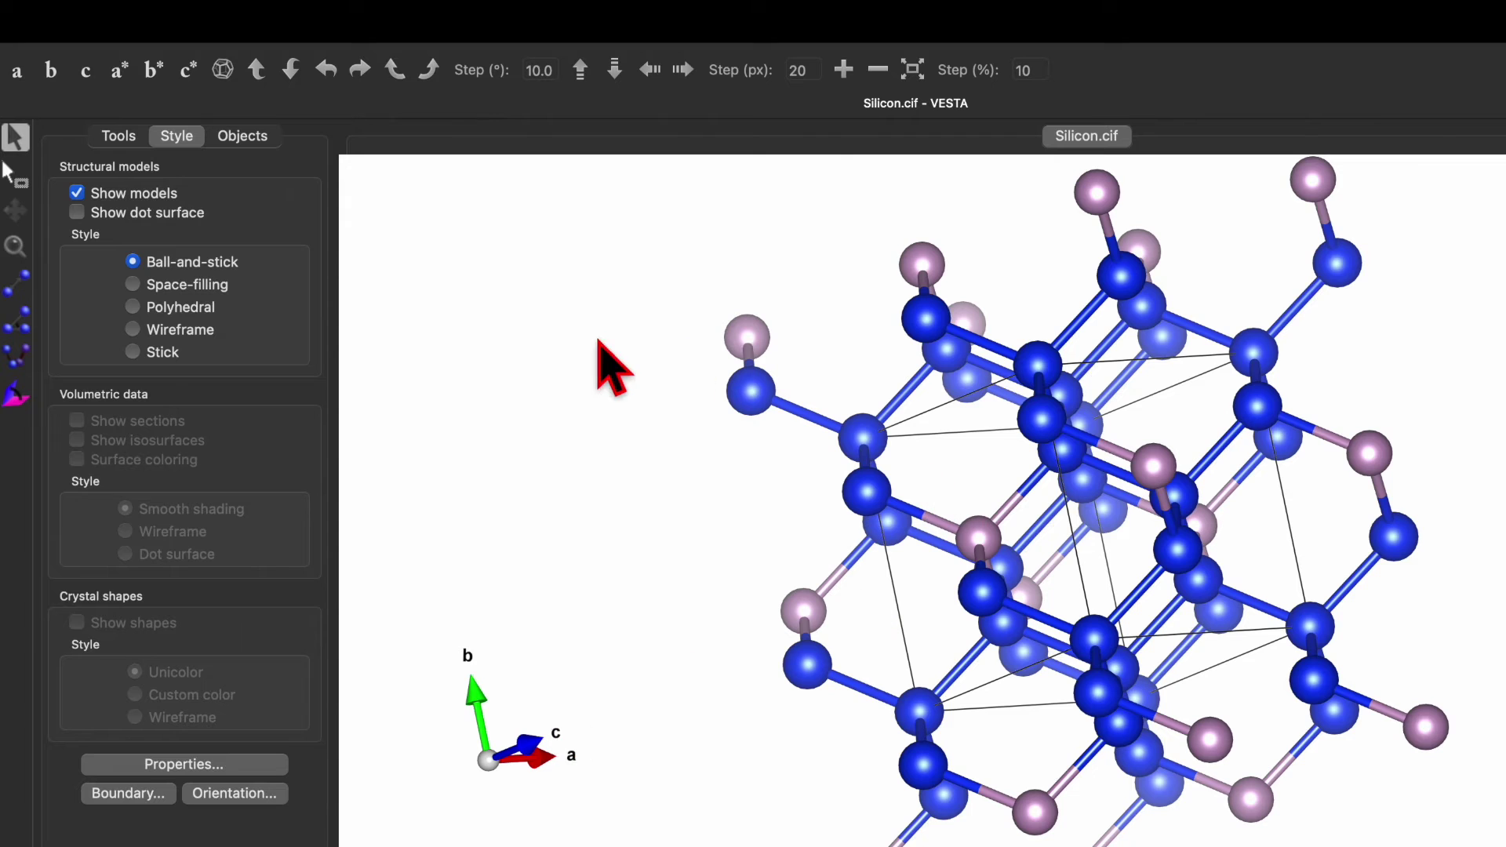
- View down the a axis and delete the atoms outside the cell along the top and right
{"action": "left_click", "coordinate": [15, 72]}
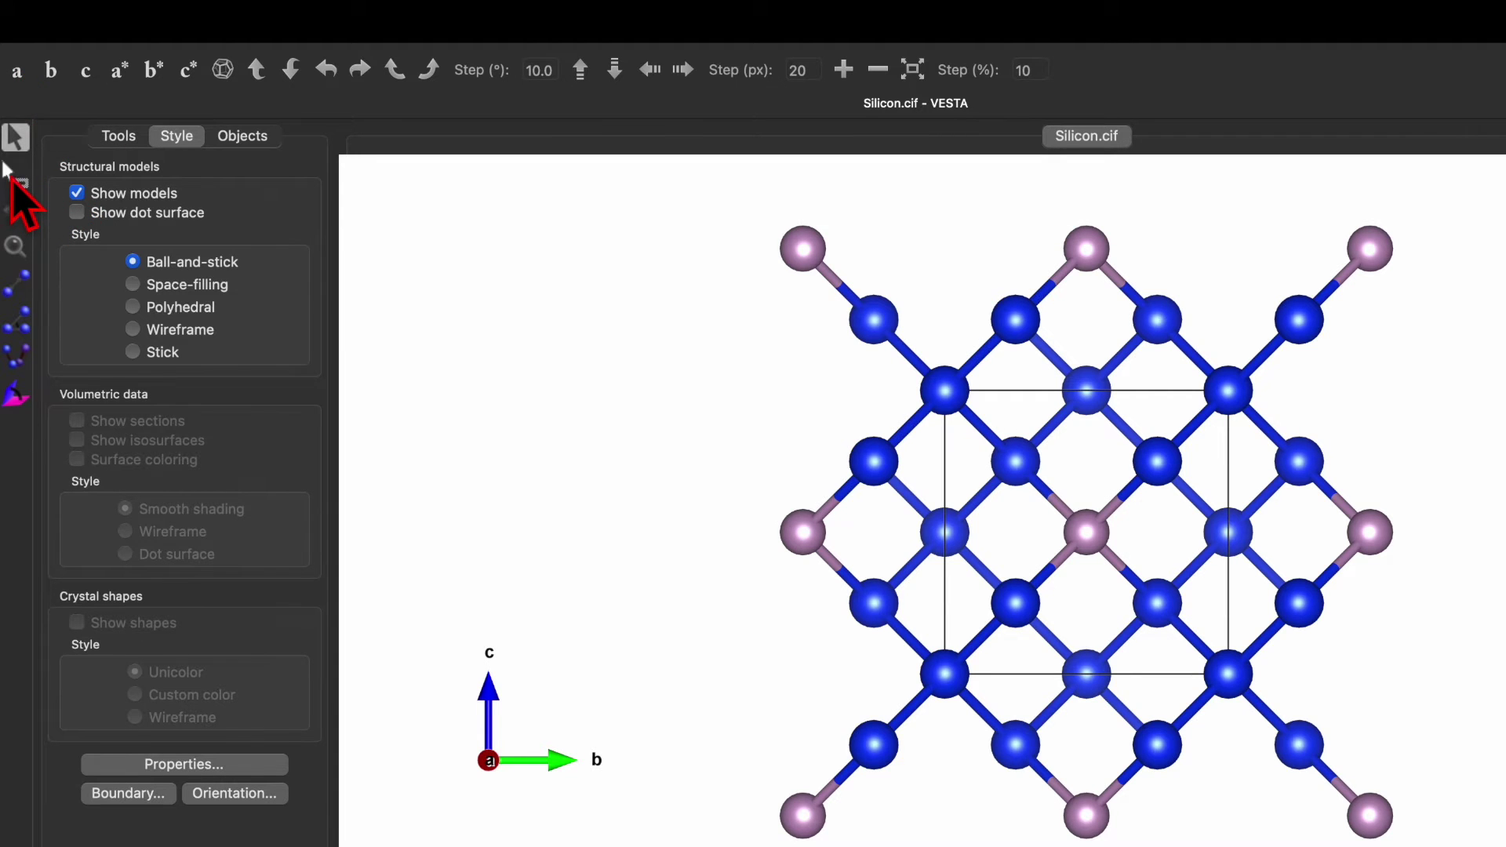
{"action": "left_click_drag", "start_coordinate": [738, 196], "coordinate": [1429, 353]}
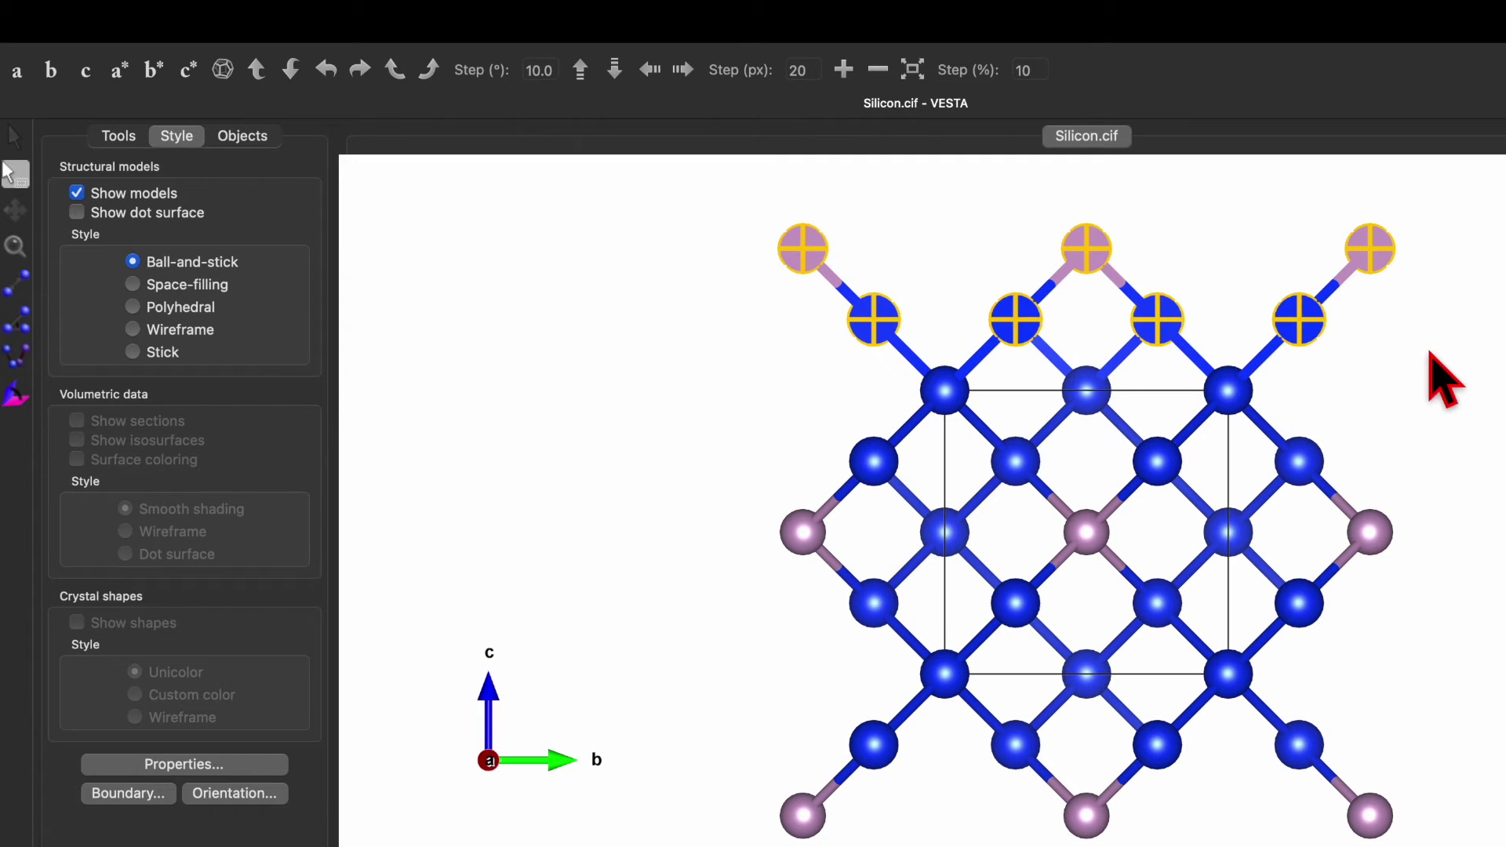
{"action": "key", "text": "Delete"}
{"action": "left_click_drag", "start_coordinate": [1476, 343], "coordinate": [1269, 846]}
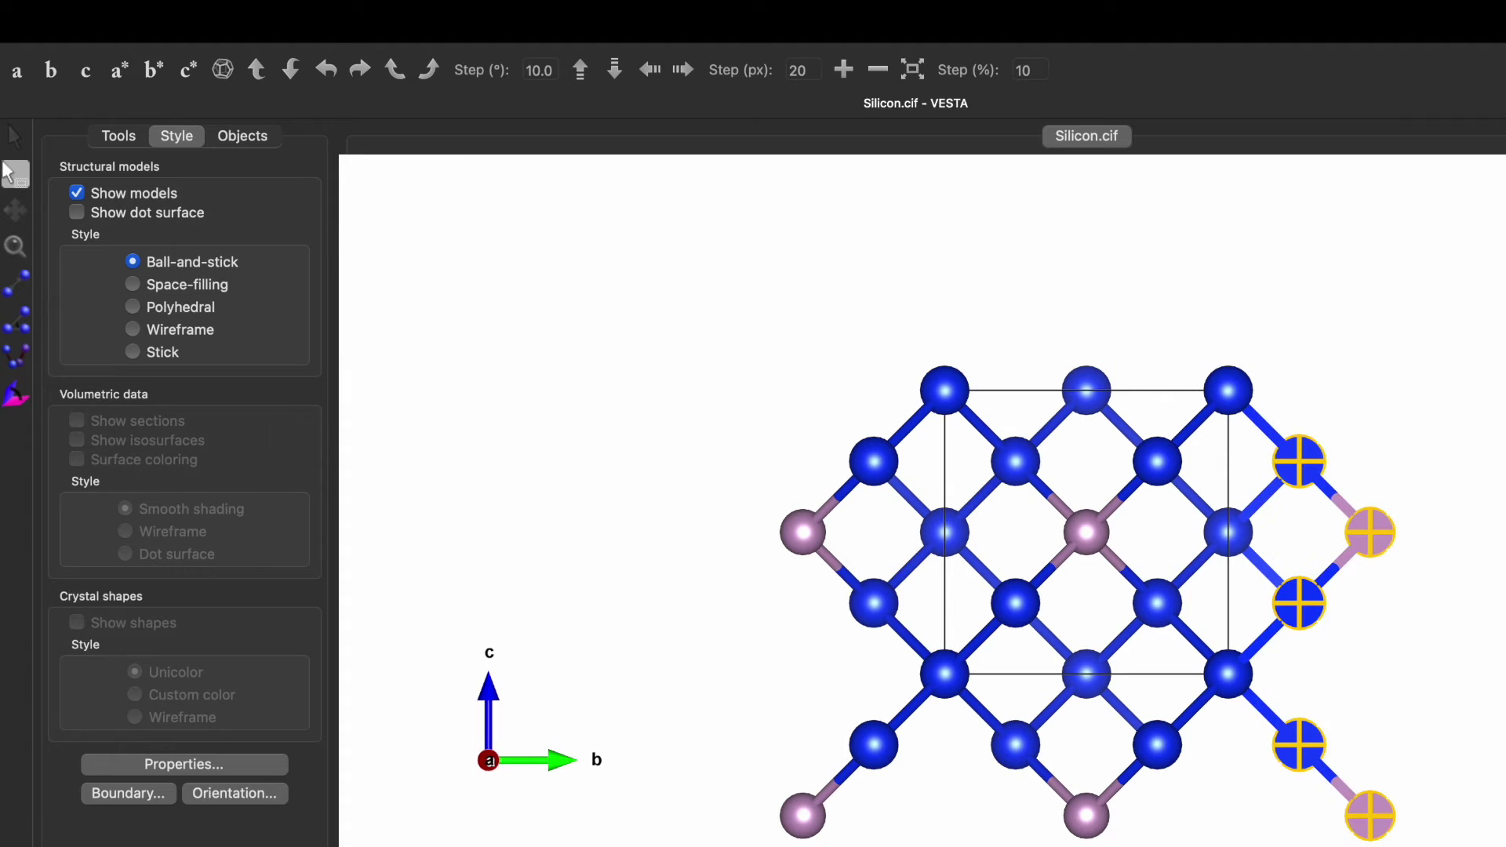
{"action": "key", "text": "Delete"}
- Delete the remaining outside atoms along the bottom and left edges
{"action": "left_click_drag", "start_coordinate": [728, 706], "coordinate": [1232, 846]}
{"action": "key", "text": "Delete"}
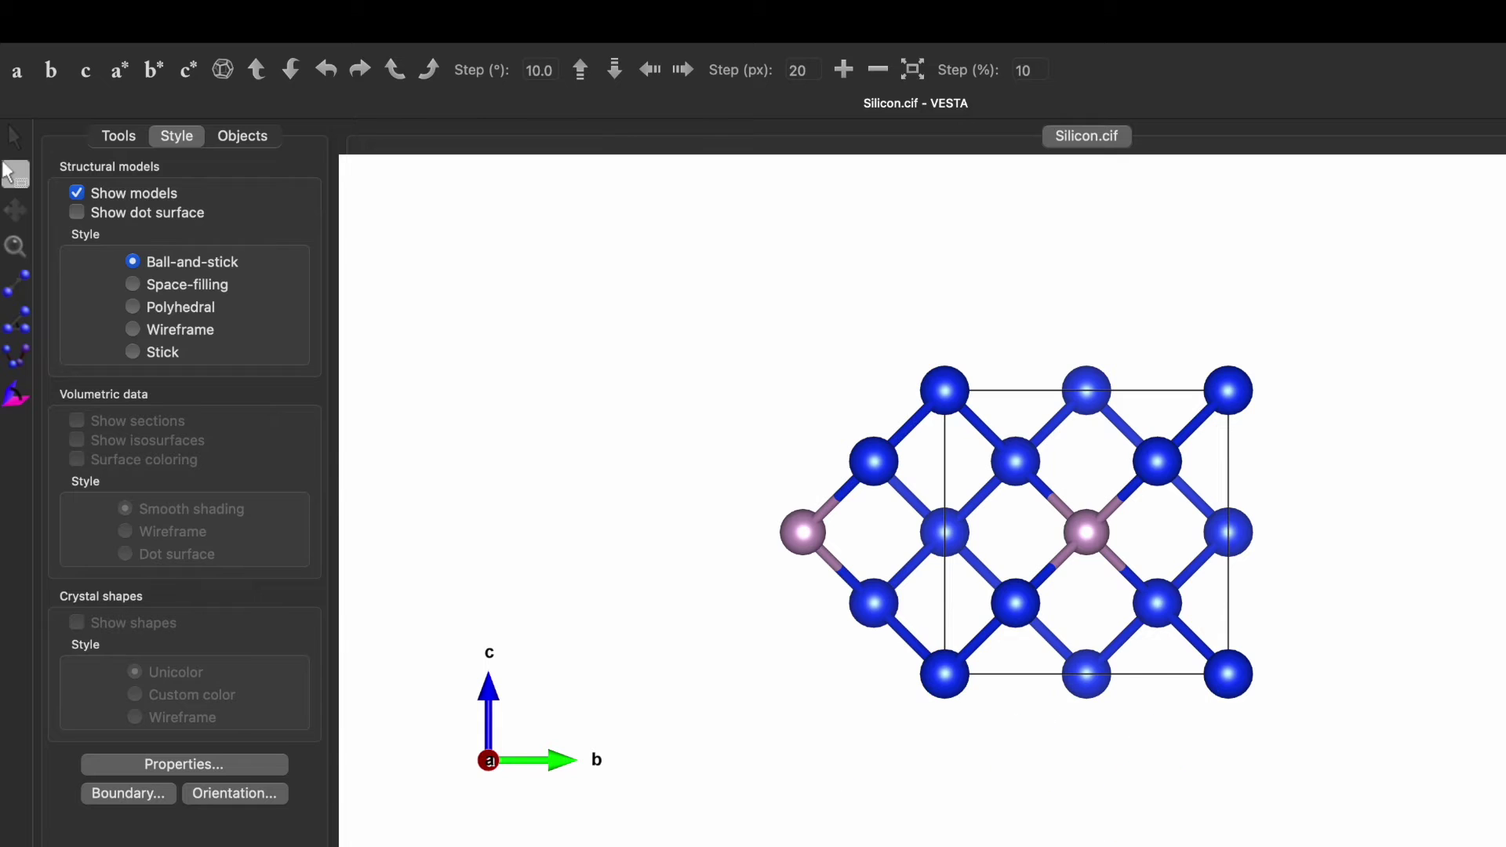
{"action": "left_click_drag", "start_coordinate": [746, 373], "coordinate": [914, 686]}
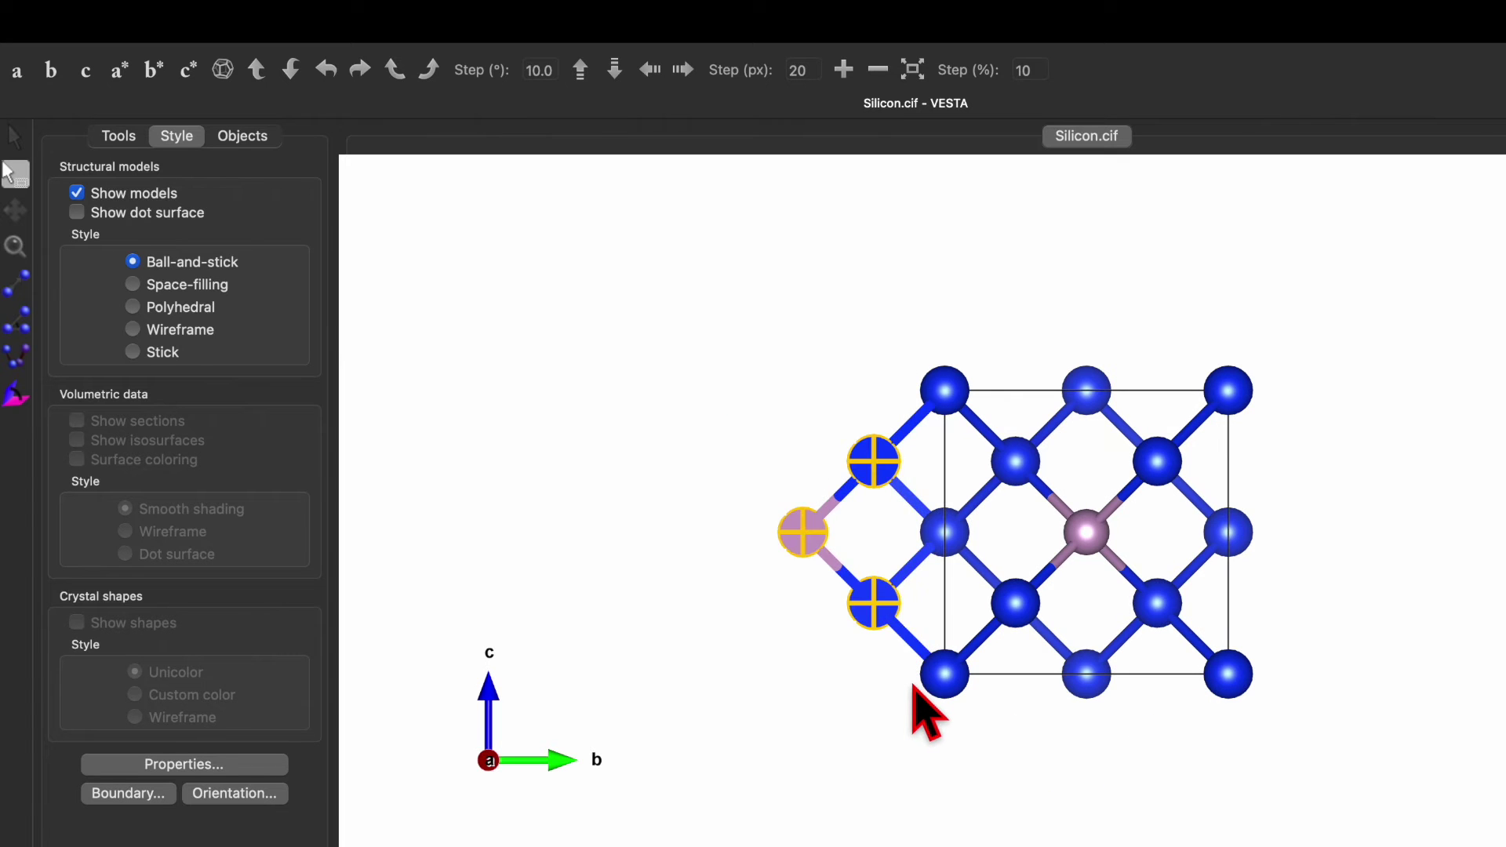
{"action": "key", "text": "Delete"}
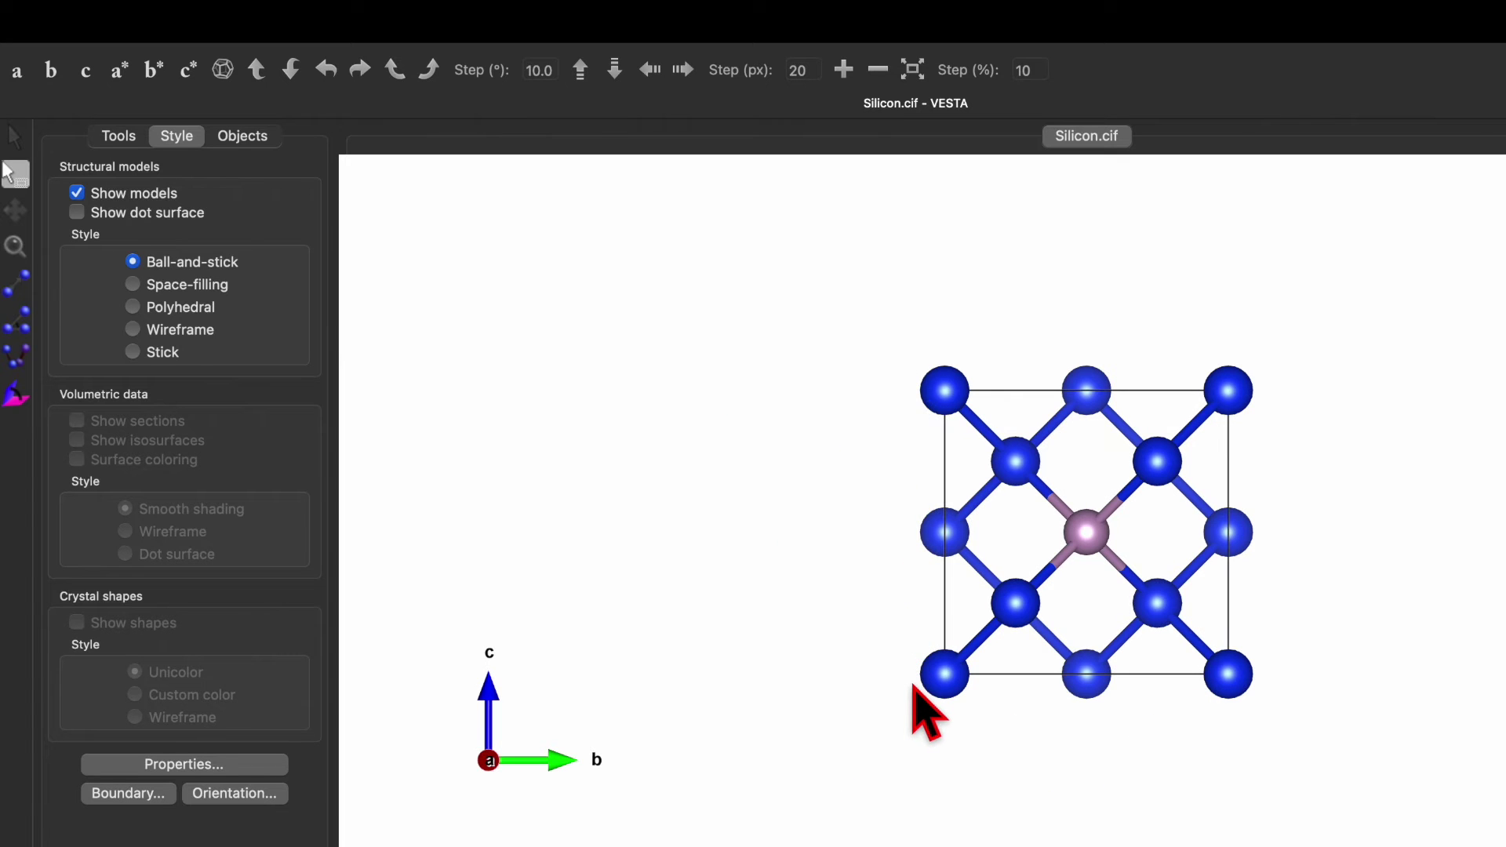
- Restore the standard oblique orientation, adjust the zoom, and show the Objects site list
{"action": "left_click", "coordinate": [223, 69]}
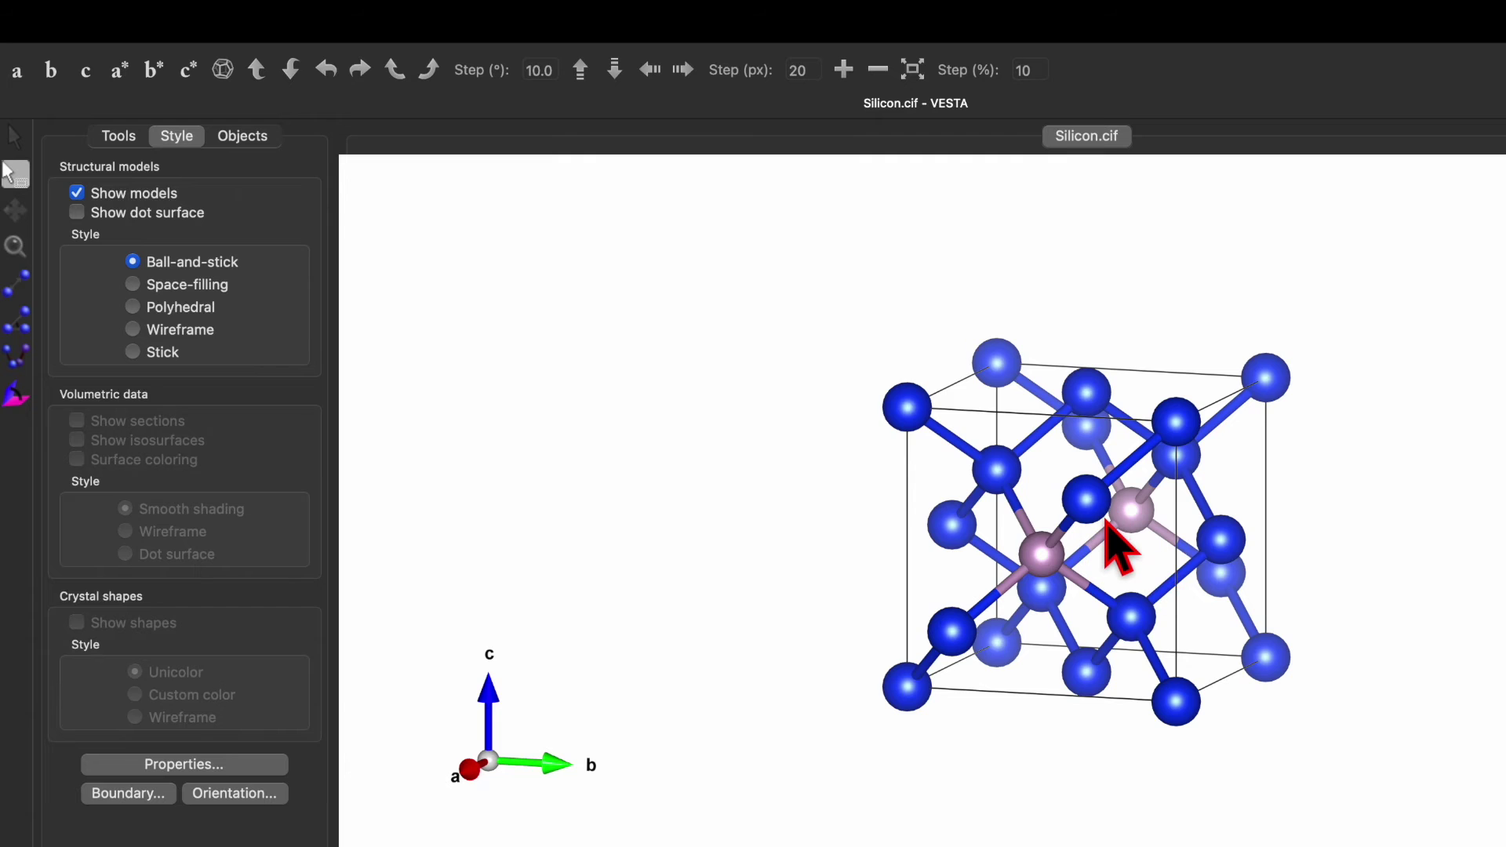
{"action": "scroll", "coordinate": [1114, 545], "scroll_direction": "up", "scroll_amount": 5}
{"action": "scroll", "coordinate": [1114, 545], "scroll_direction": "down", "scroll_amount": 1}
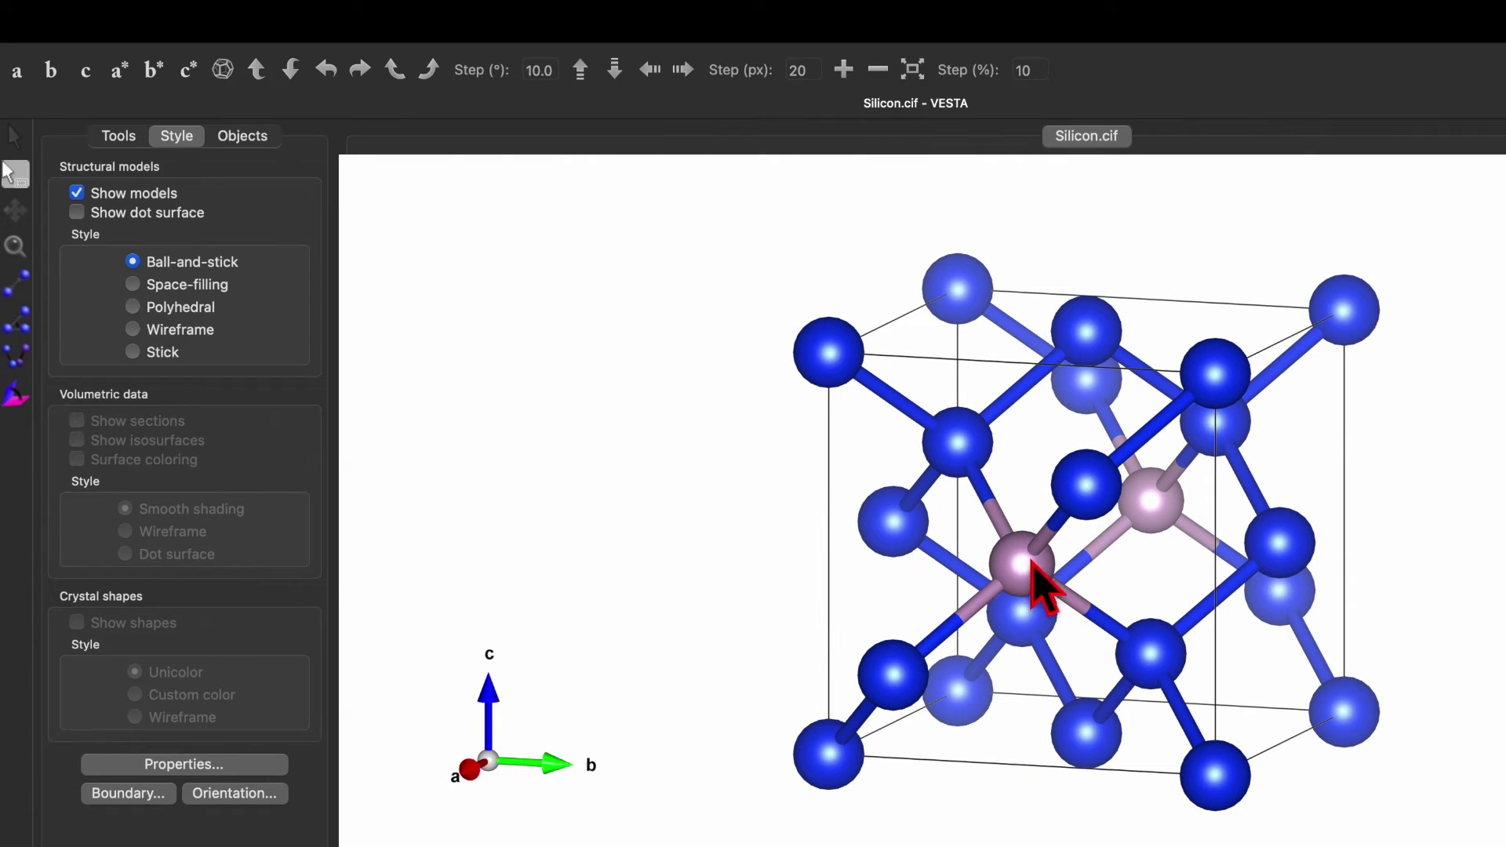
{"action": "left_click", "coordinate": [243, 137]}
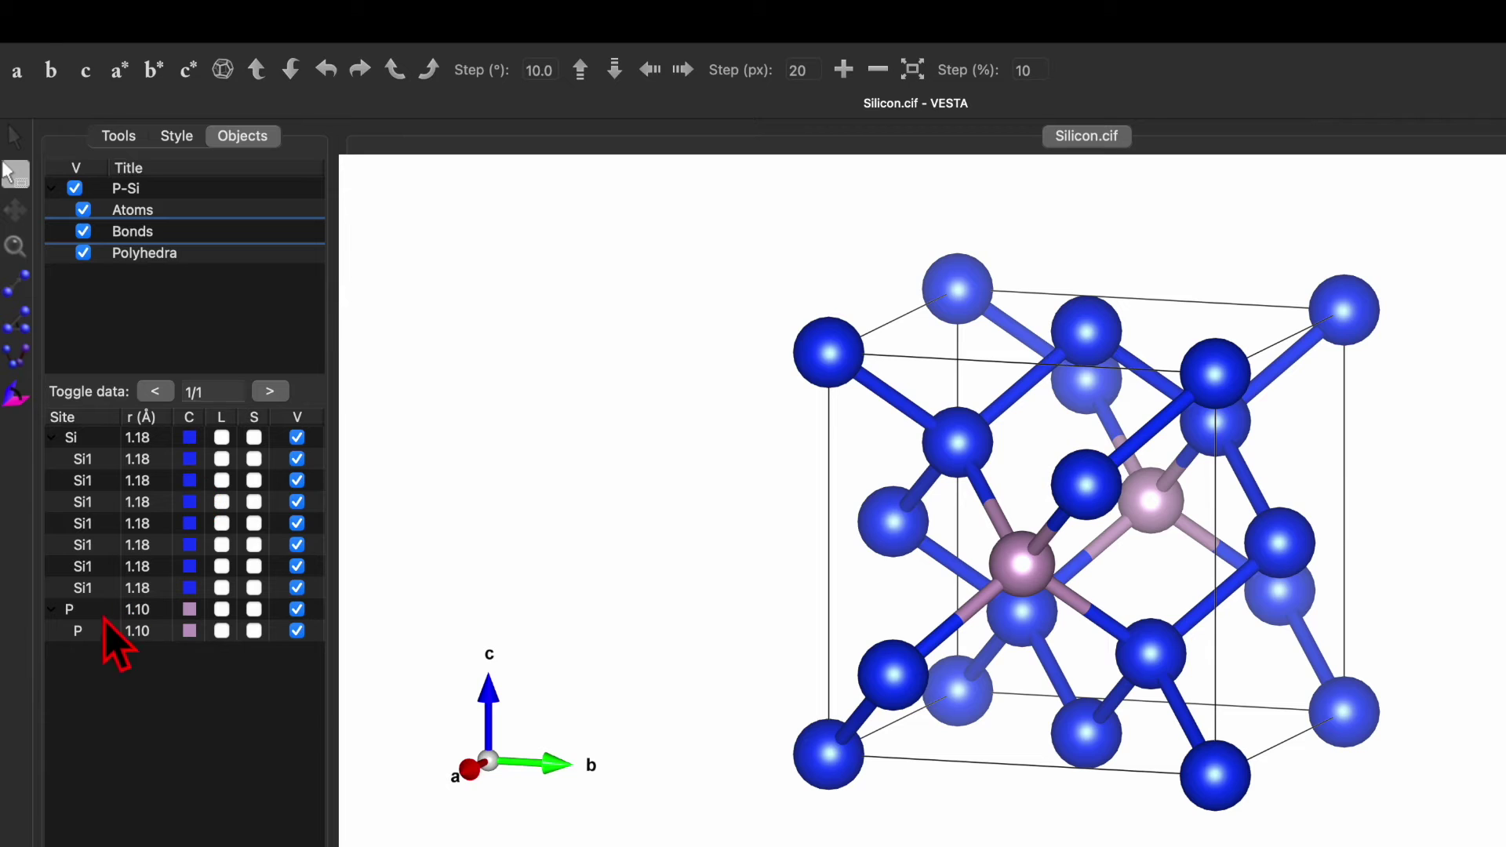
- Colour the phosphorus atoms Maraschino red
{"action": "left_click", "coordinate": [191, 610]}
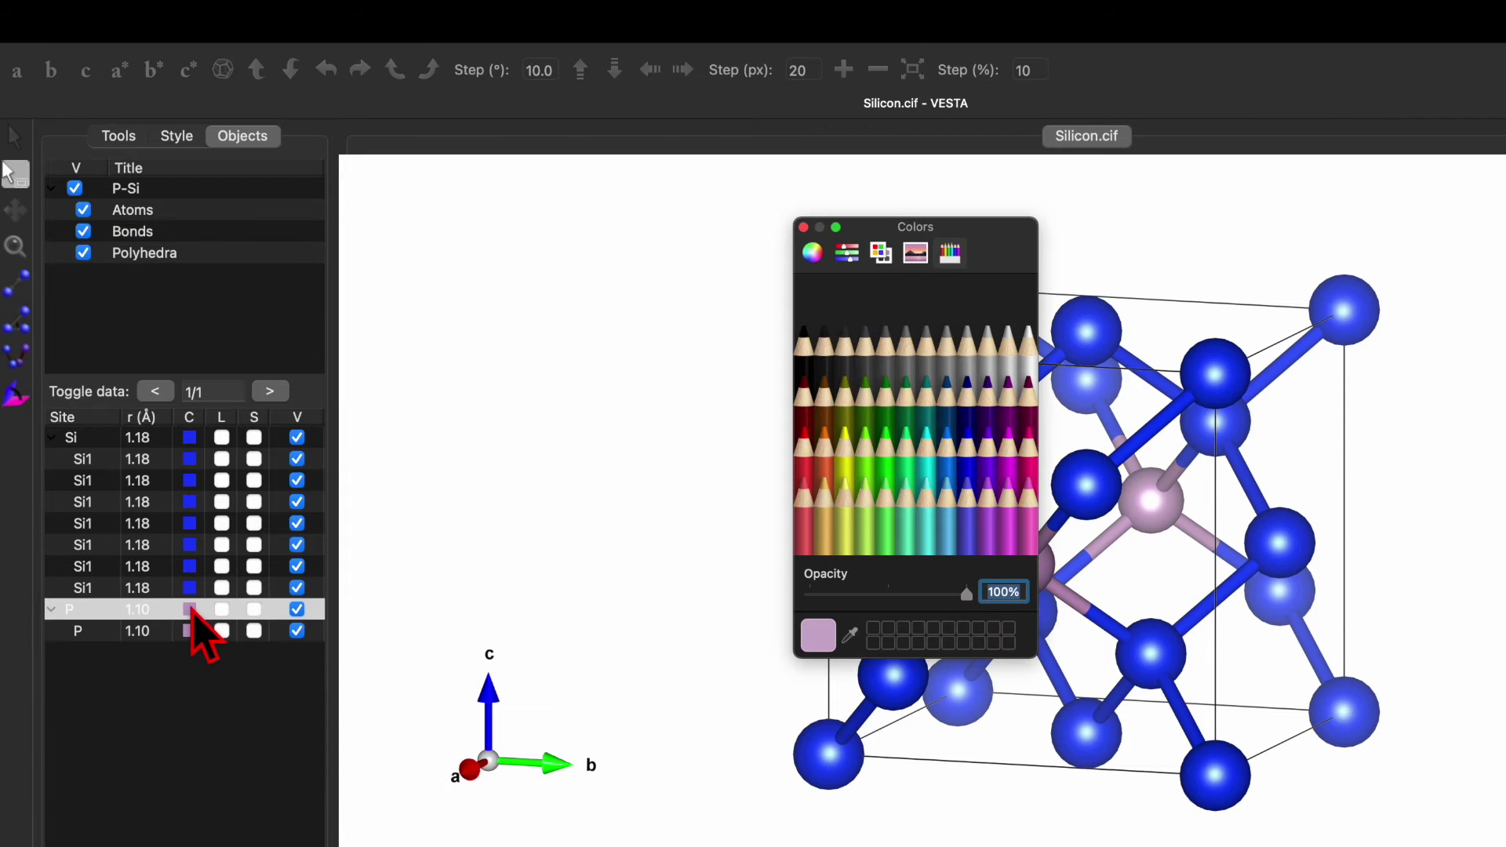
{"action": "left_click", "coordinate": [804, 455]}
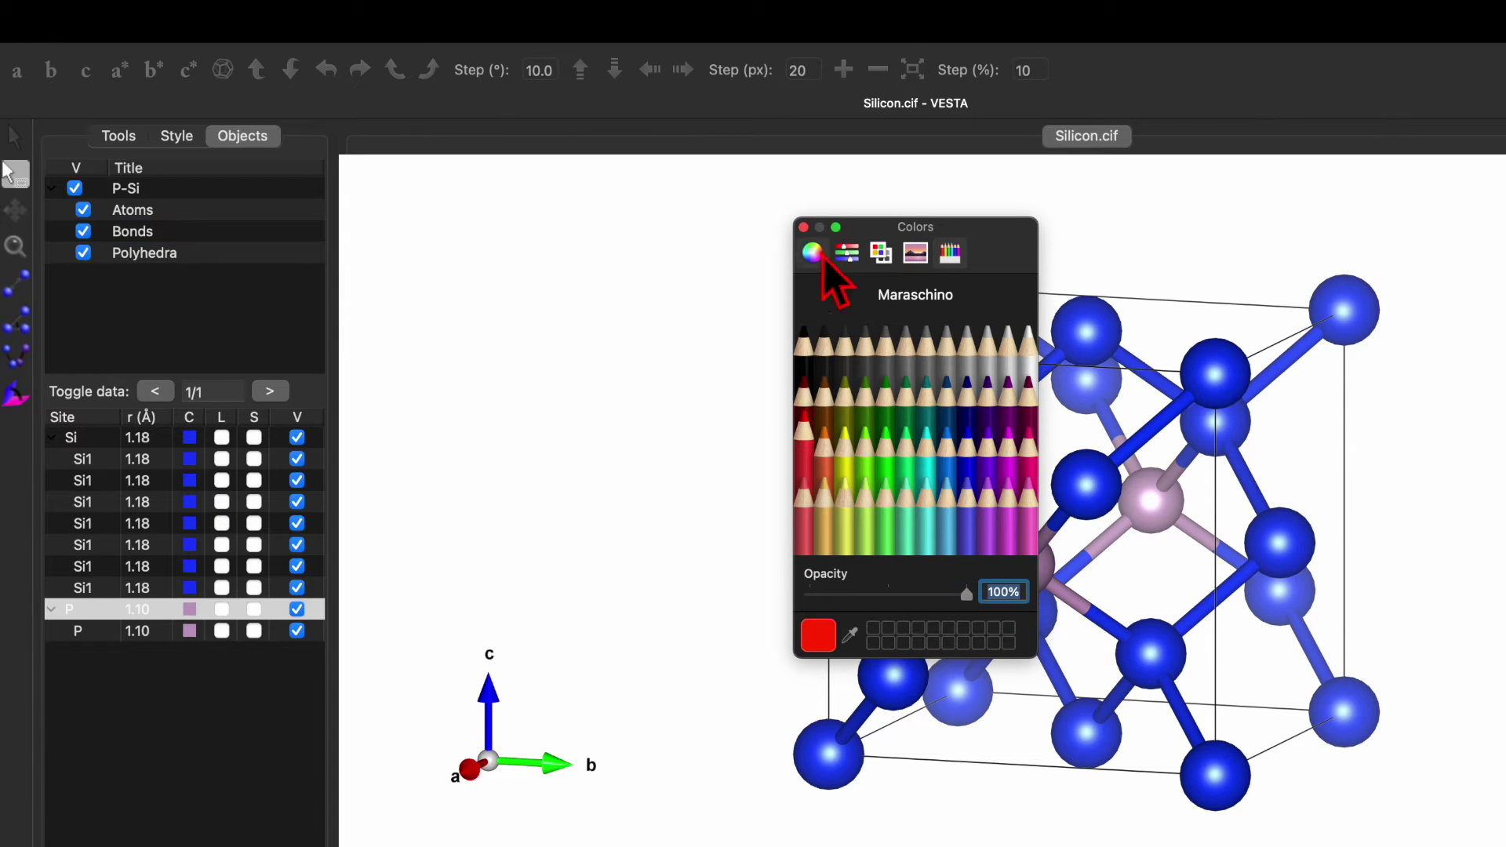
{"action": "left_click", "coordinate": [804, 227]}
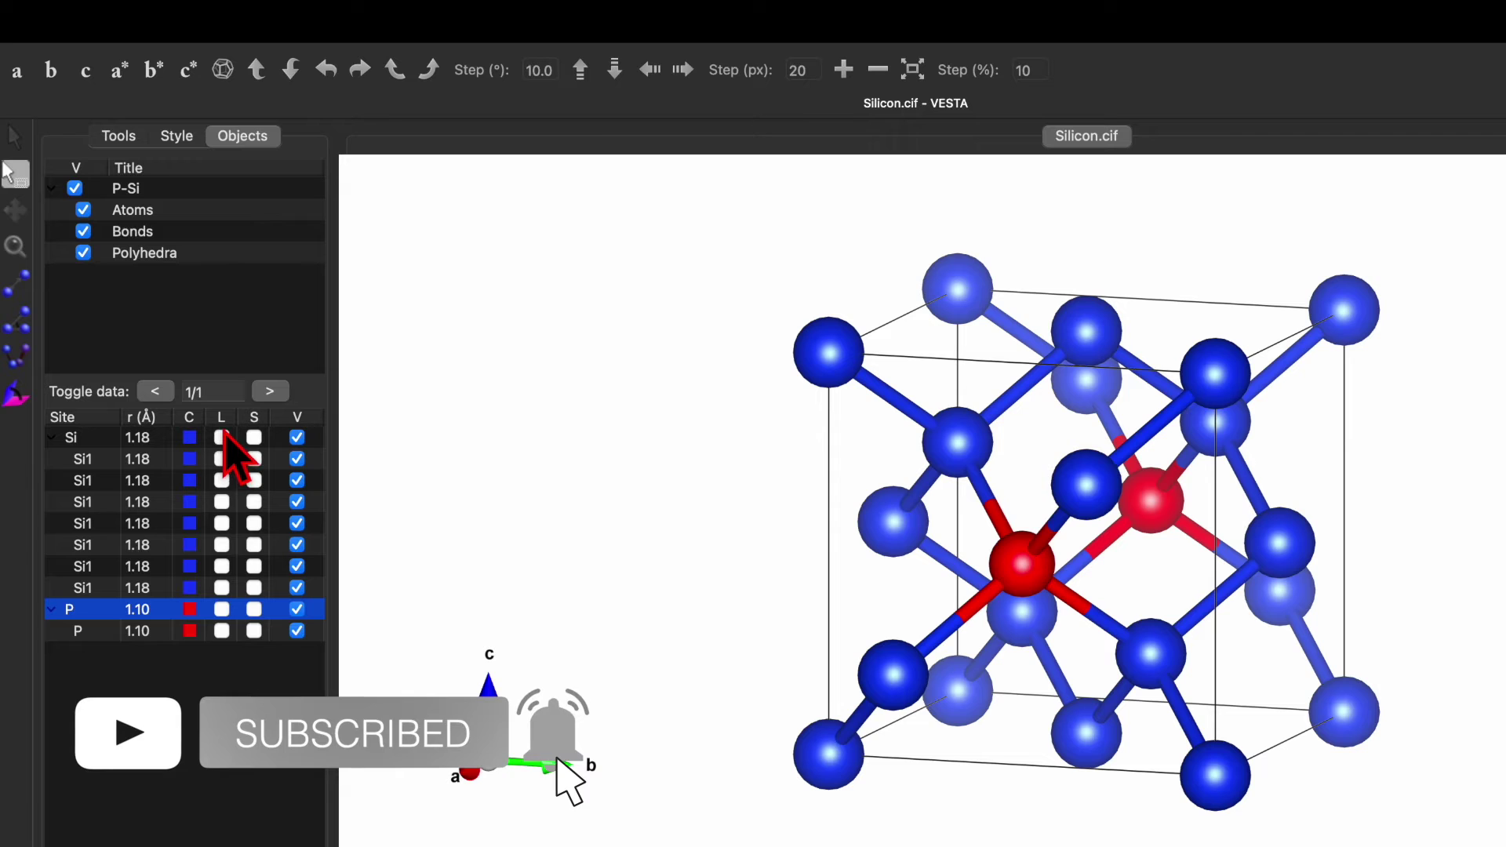
- Label the phosphorus atoms 'P' while leaving the silicon atoms unlabelled
{"action": "left_click", "coordinate": [222, 437]}
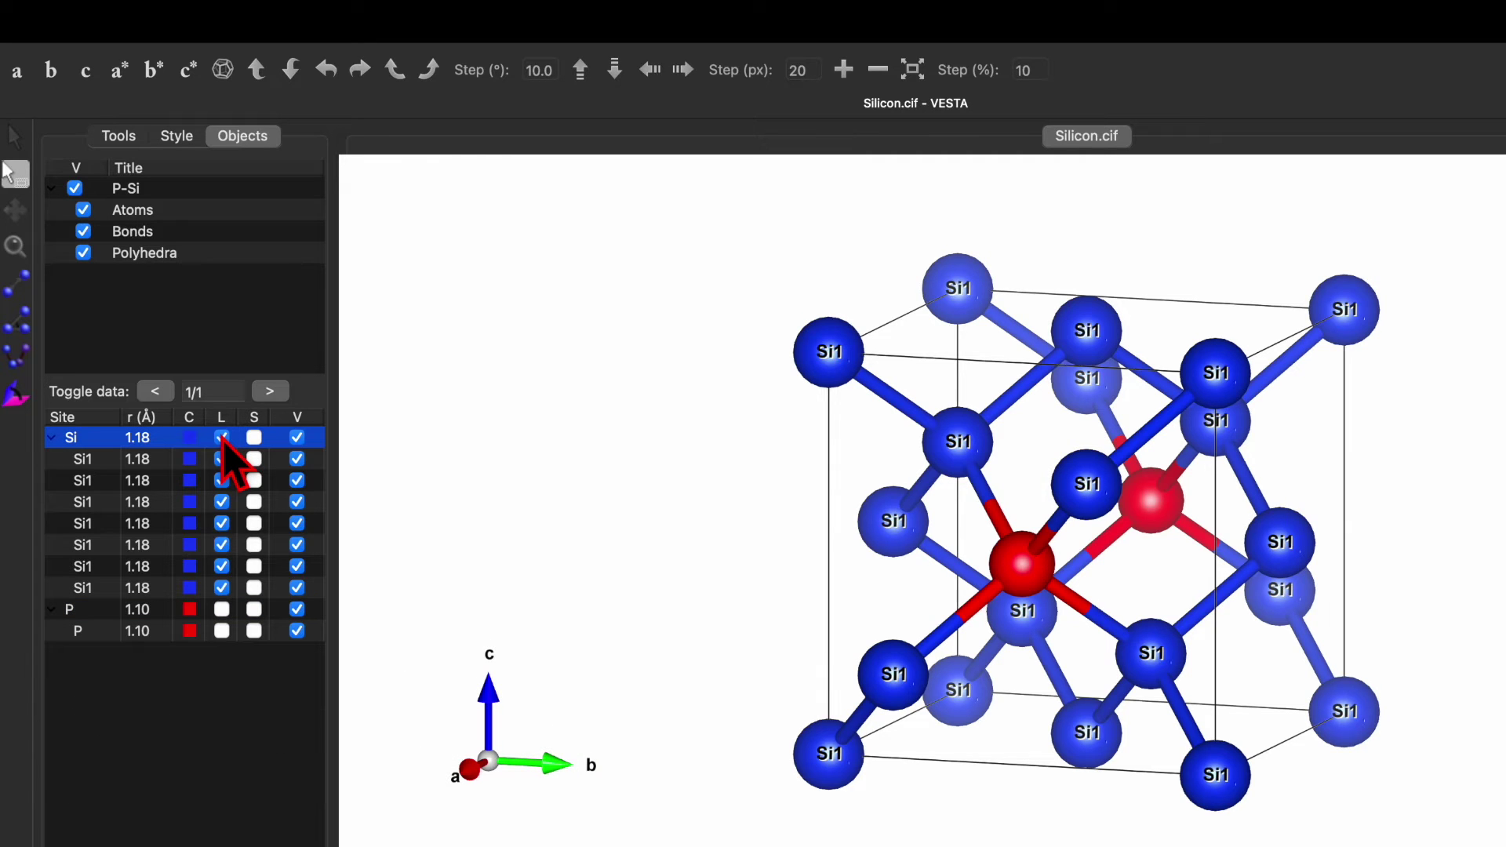
{"action": "left_click", "coordinate": [222, 437]}
{"action": "left_click", "coordinate": [222, 610]}
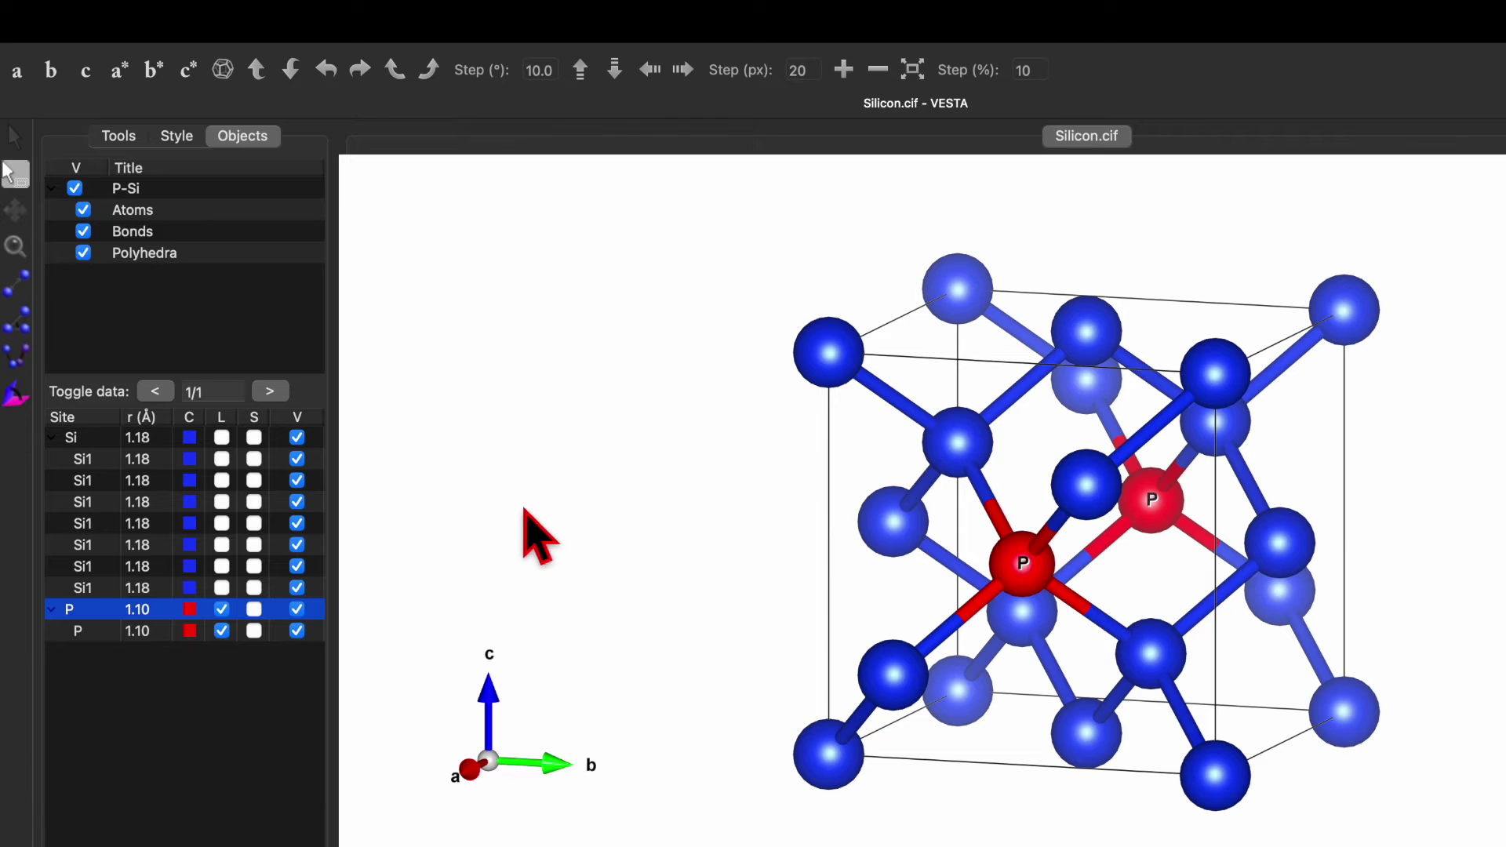
- Export the structure data as a CIF file named P-Si into the Downloads folder
{"action": "mouse_move", "coordinate": [107, 16]}
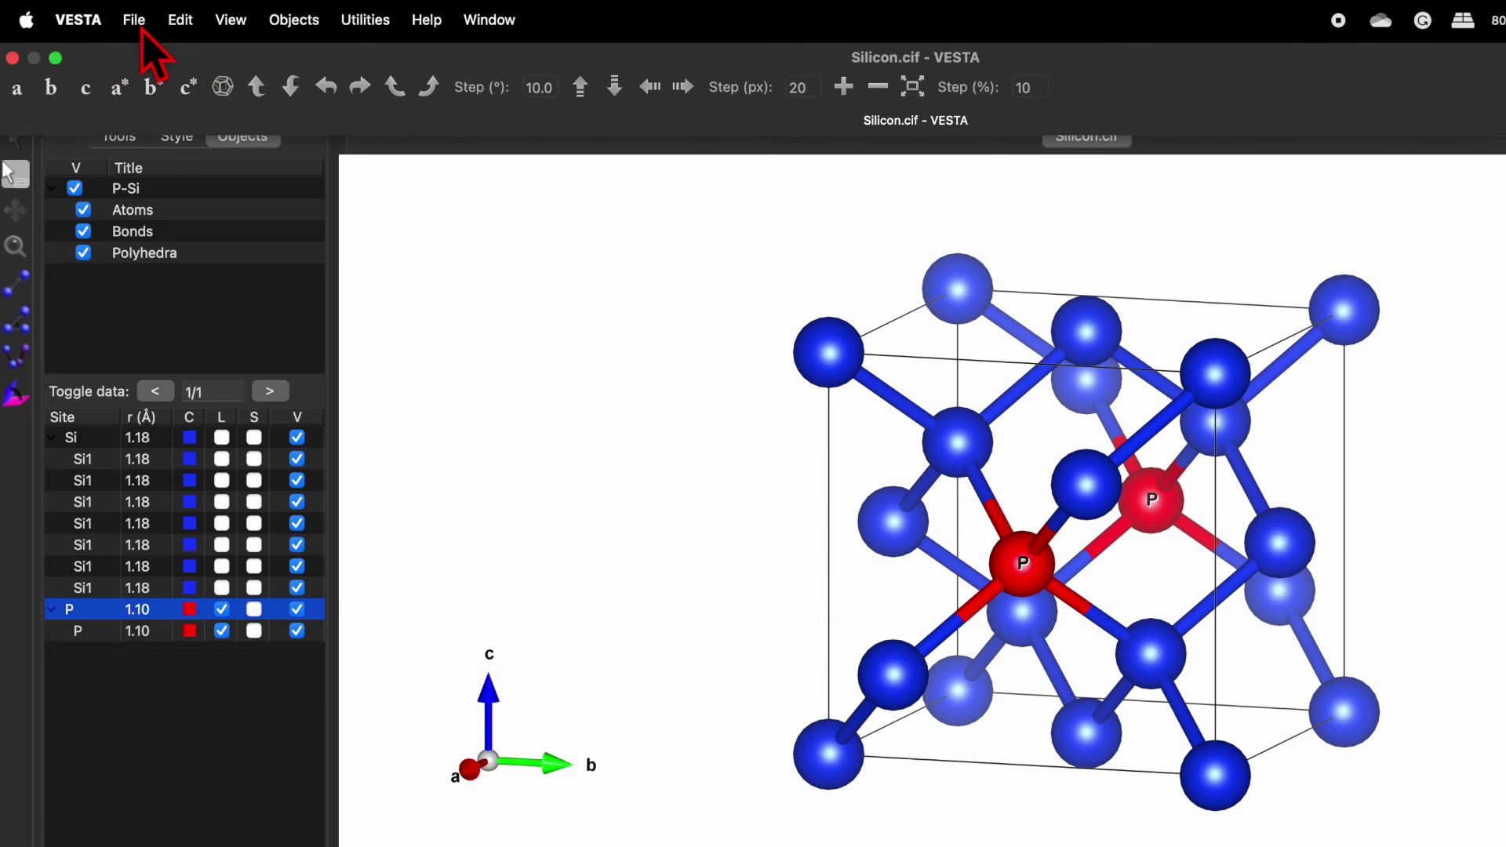
{"action": "left_click", "coordinate": [135, 21]}
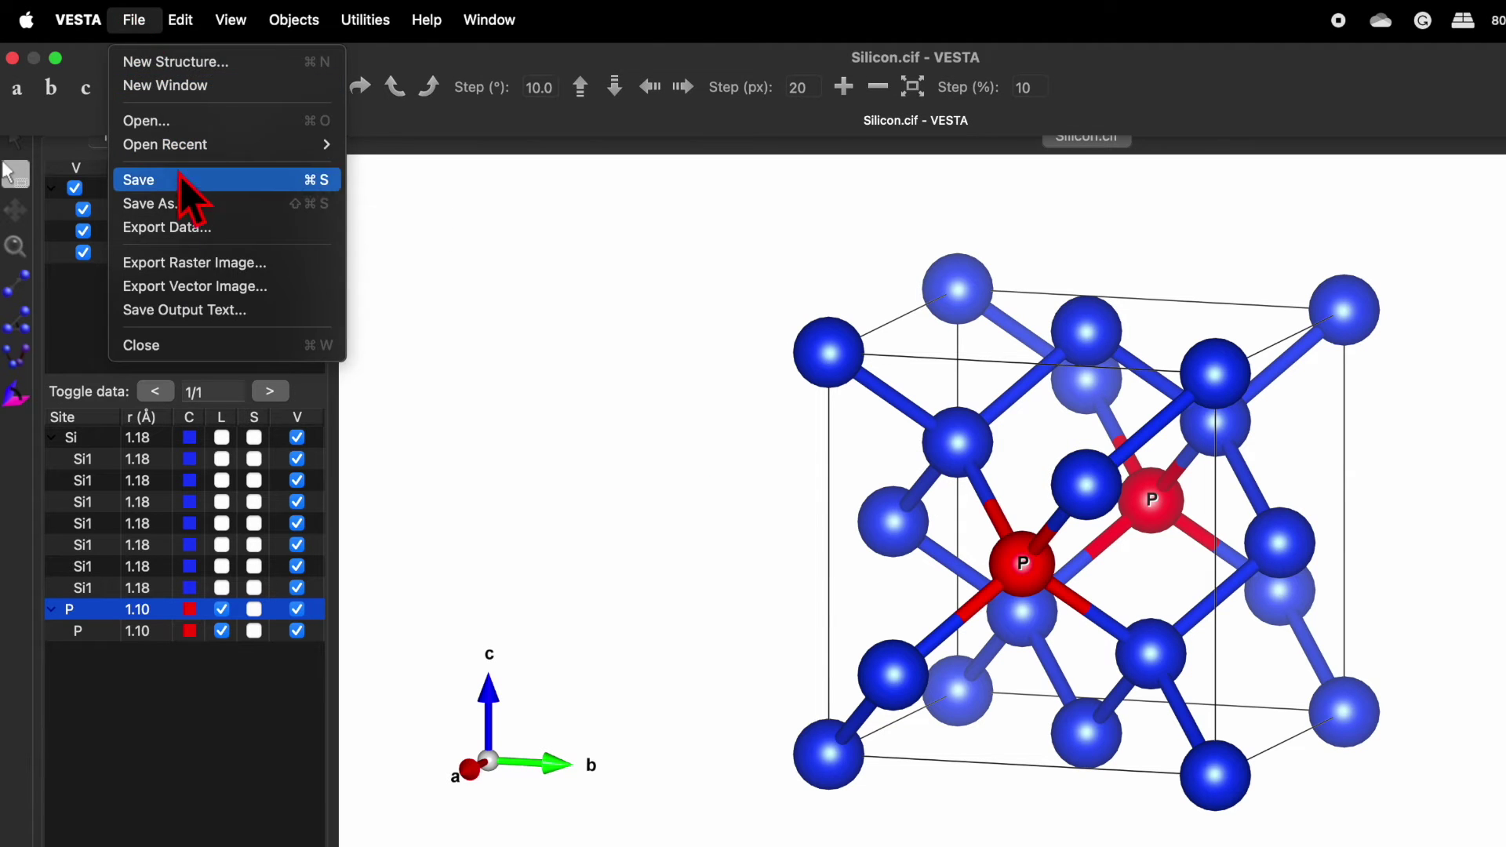
{"action": "left_click", "coordinate": [198, 236]}
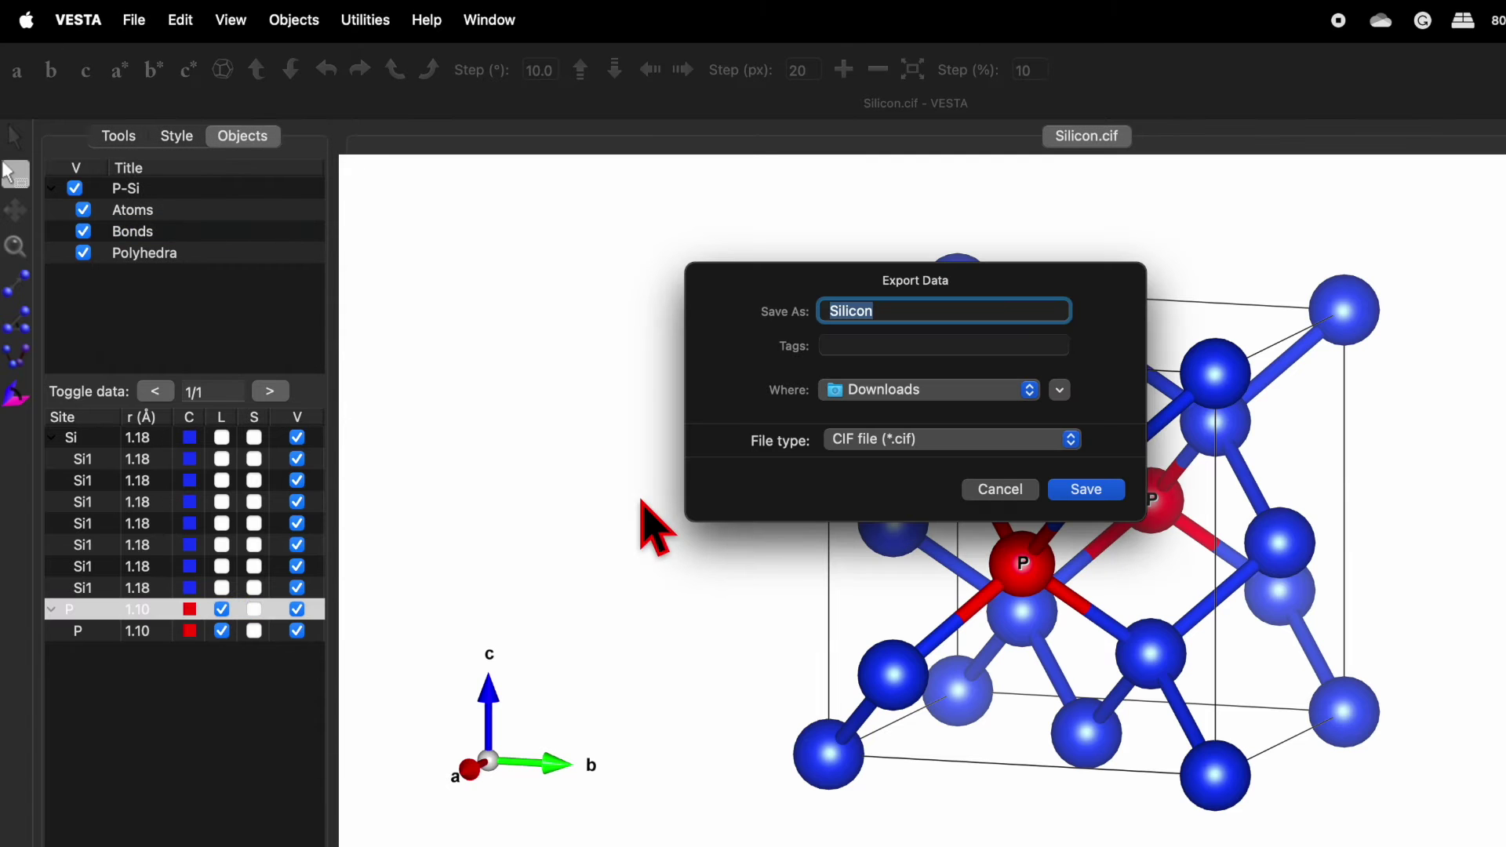
{"action": "left_click", "coordinate": [887, 445]}
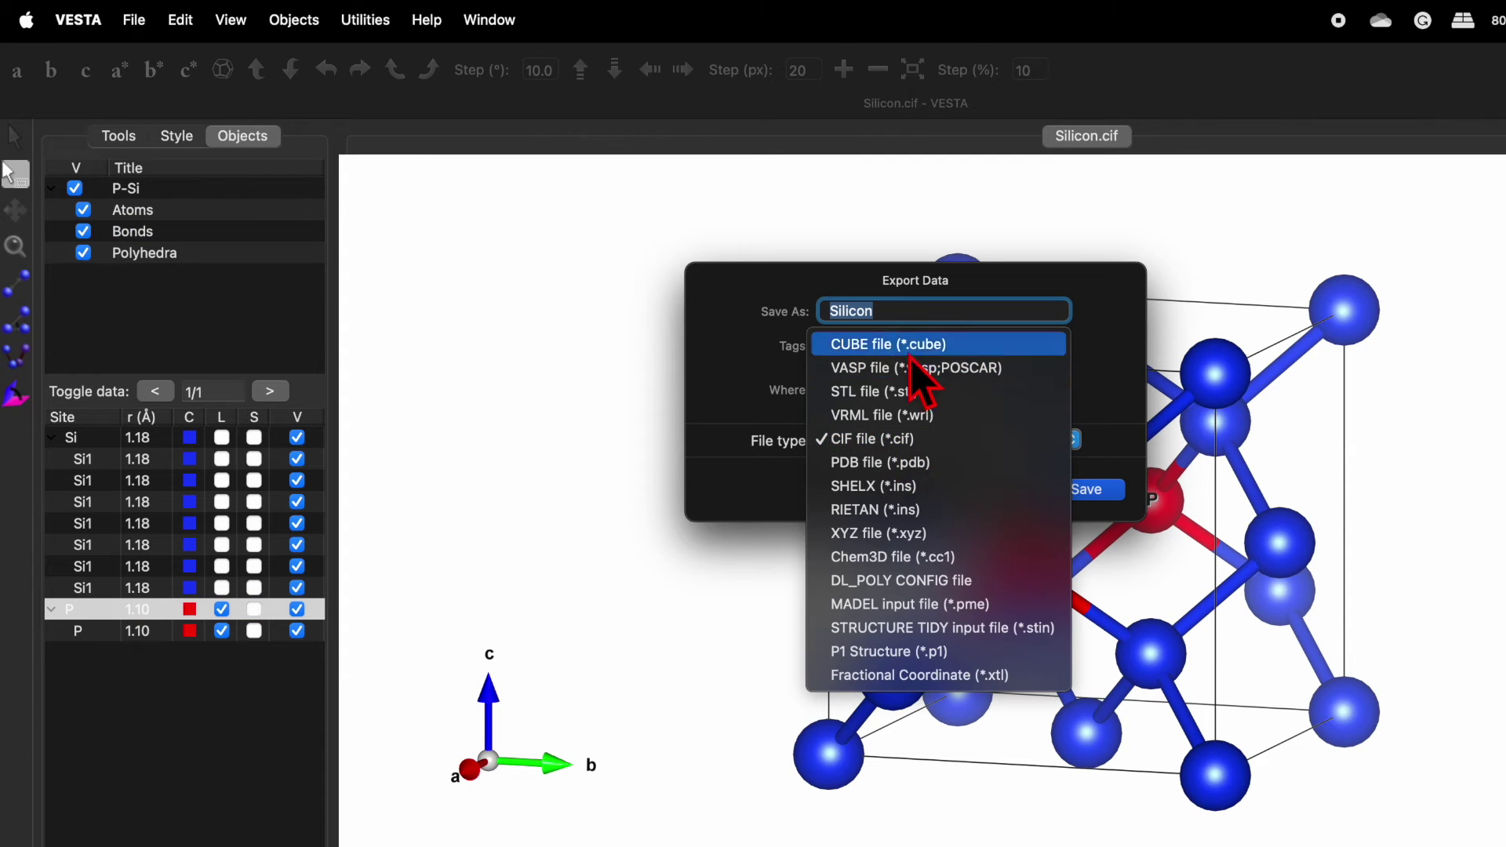
{"action": "left_click", "coordinate": [897, 447]}
{"action": "left_click", "coordinate": [917, 310]}
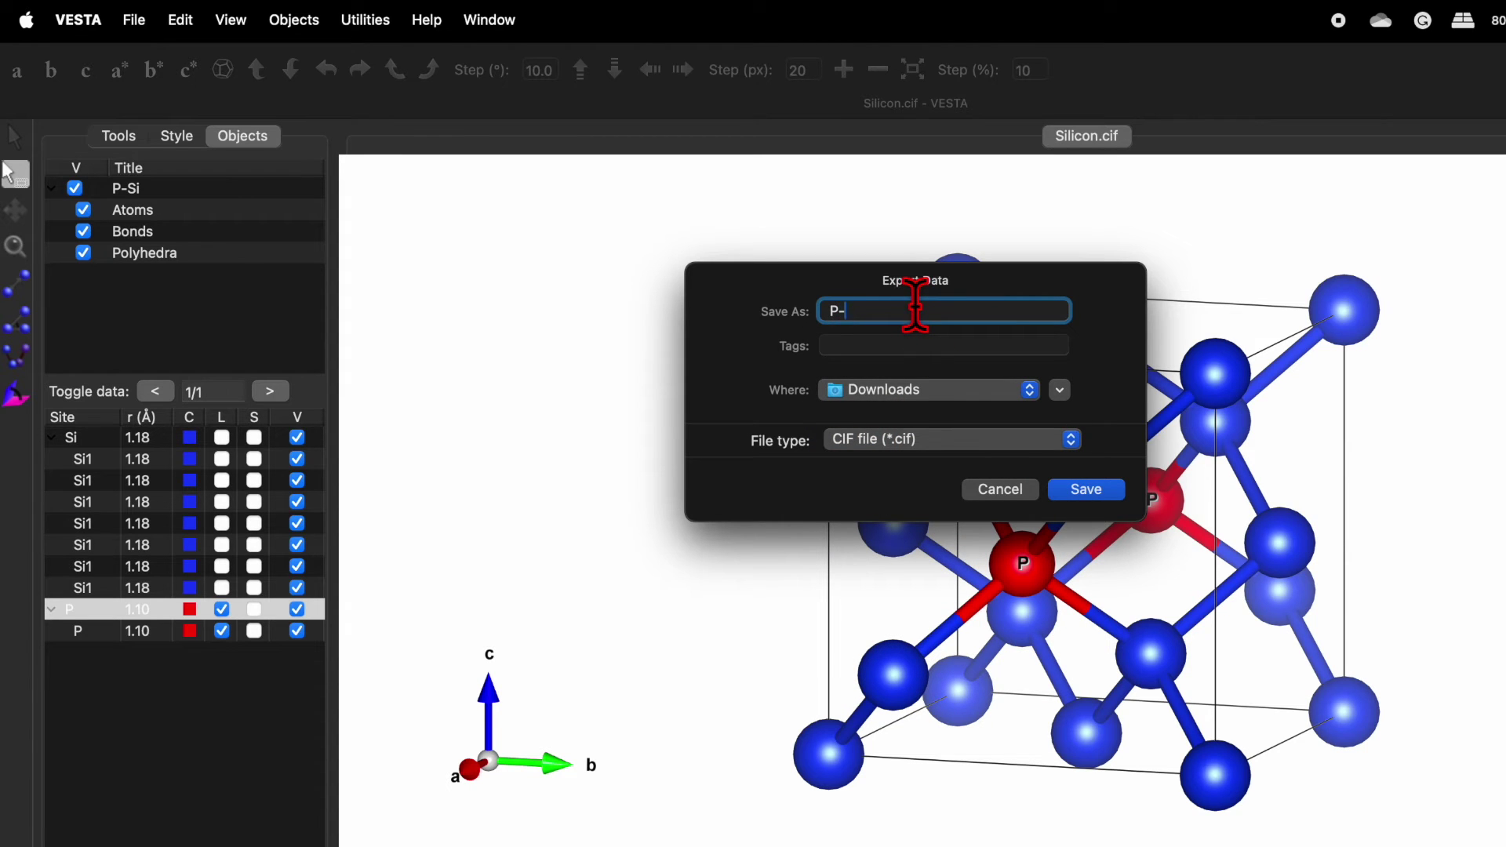
{"action": "type", "text": "P-Si"}
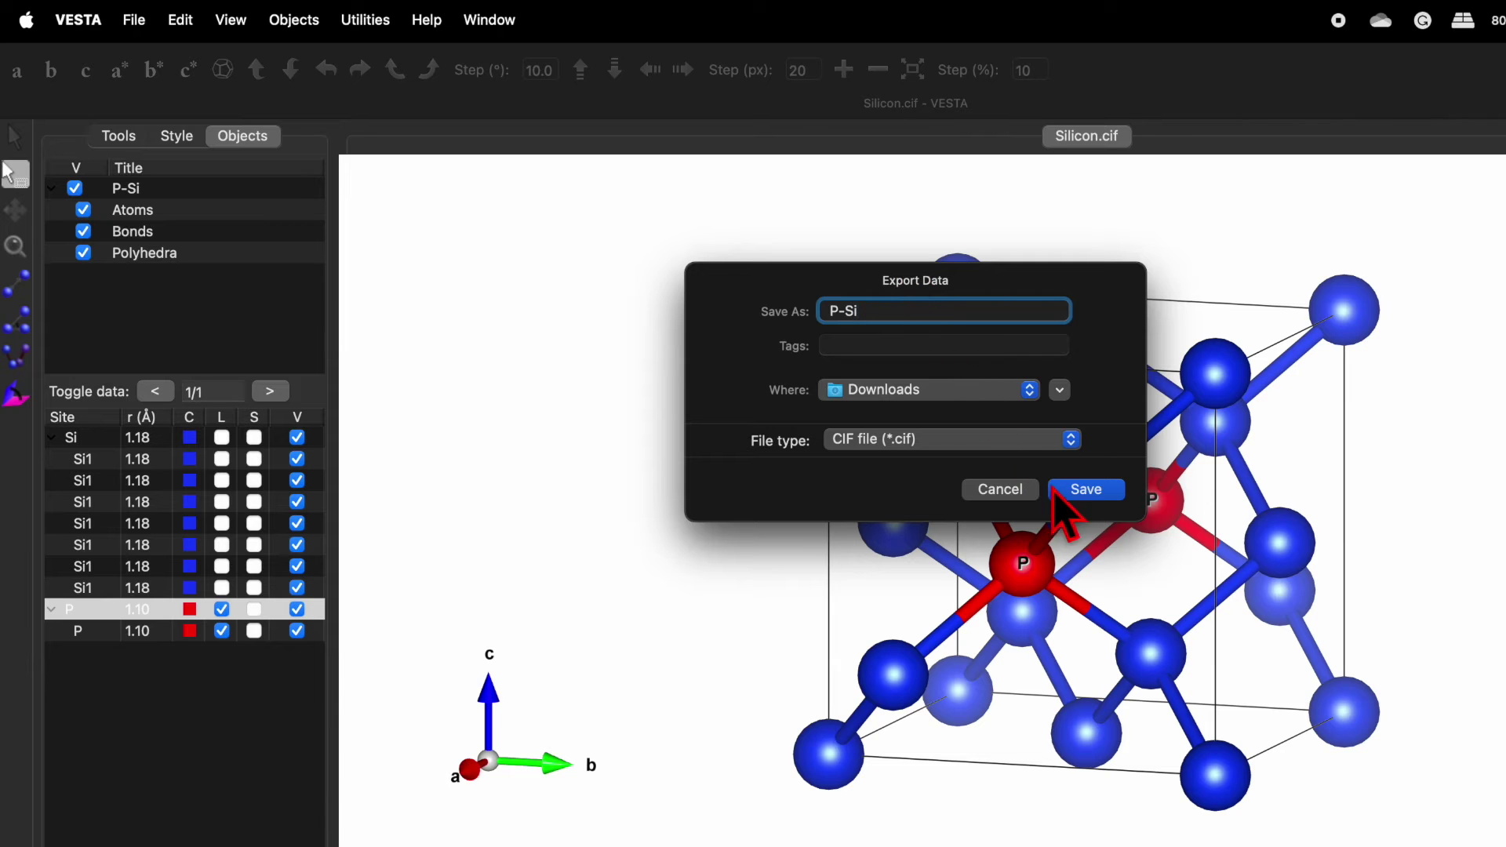
{"action": "left_click", "coordinate": [1086, 493]}
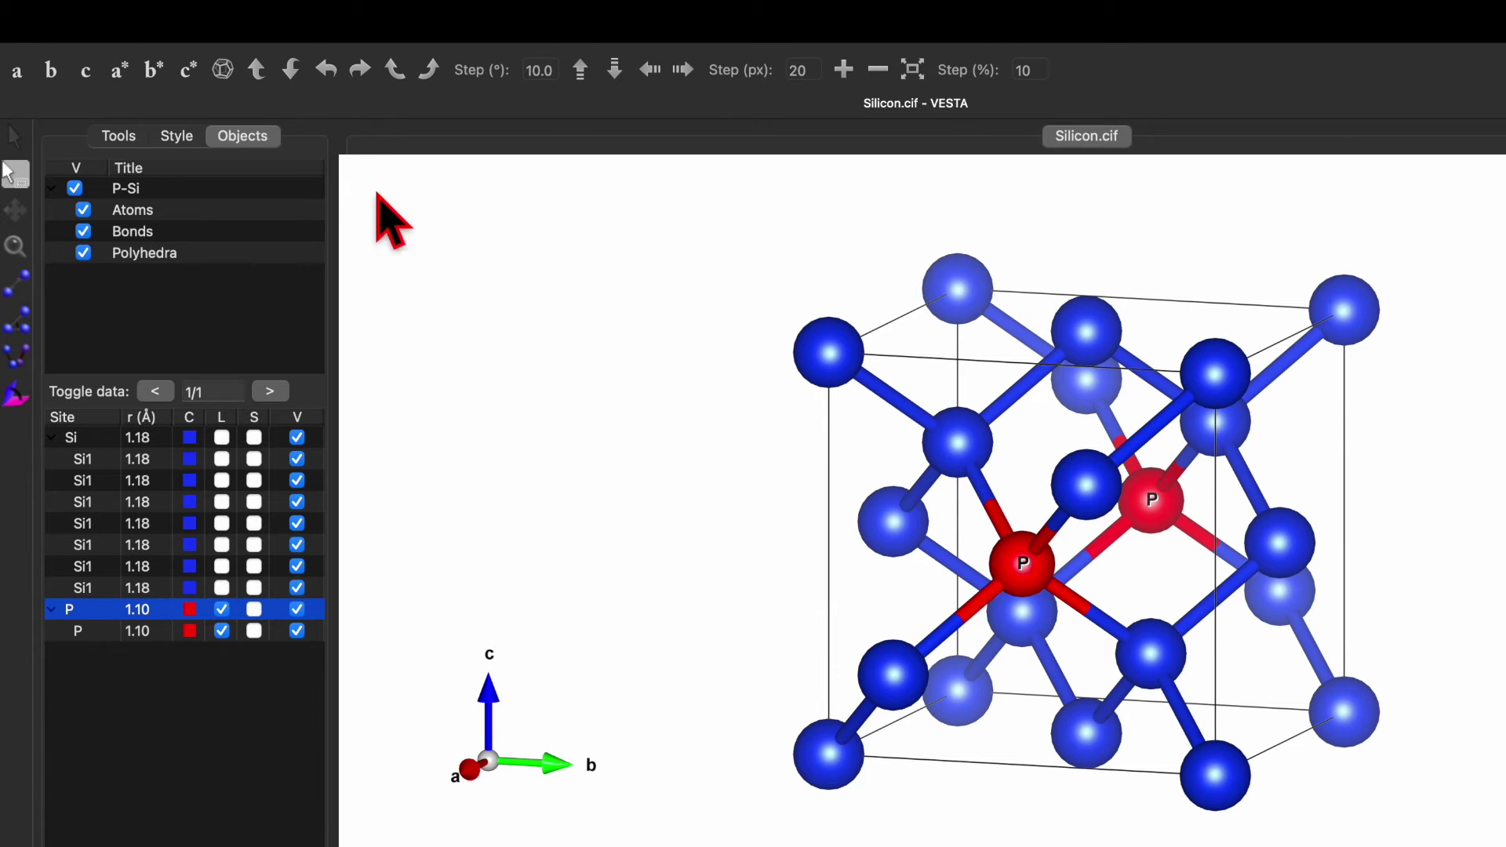
- Import P-Si.cif from the Phase settings as a second phase
{"action": "left_click", "coordinate": [185, 21]}
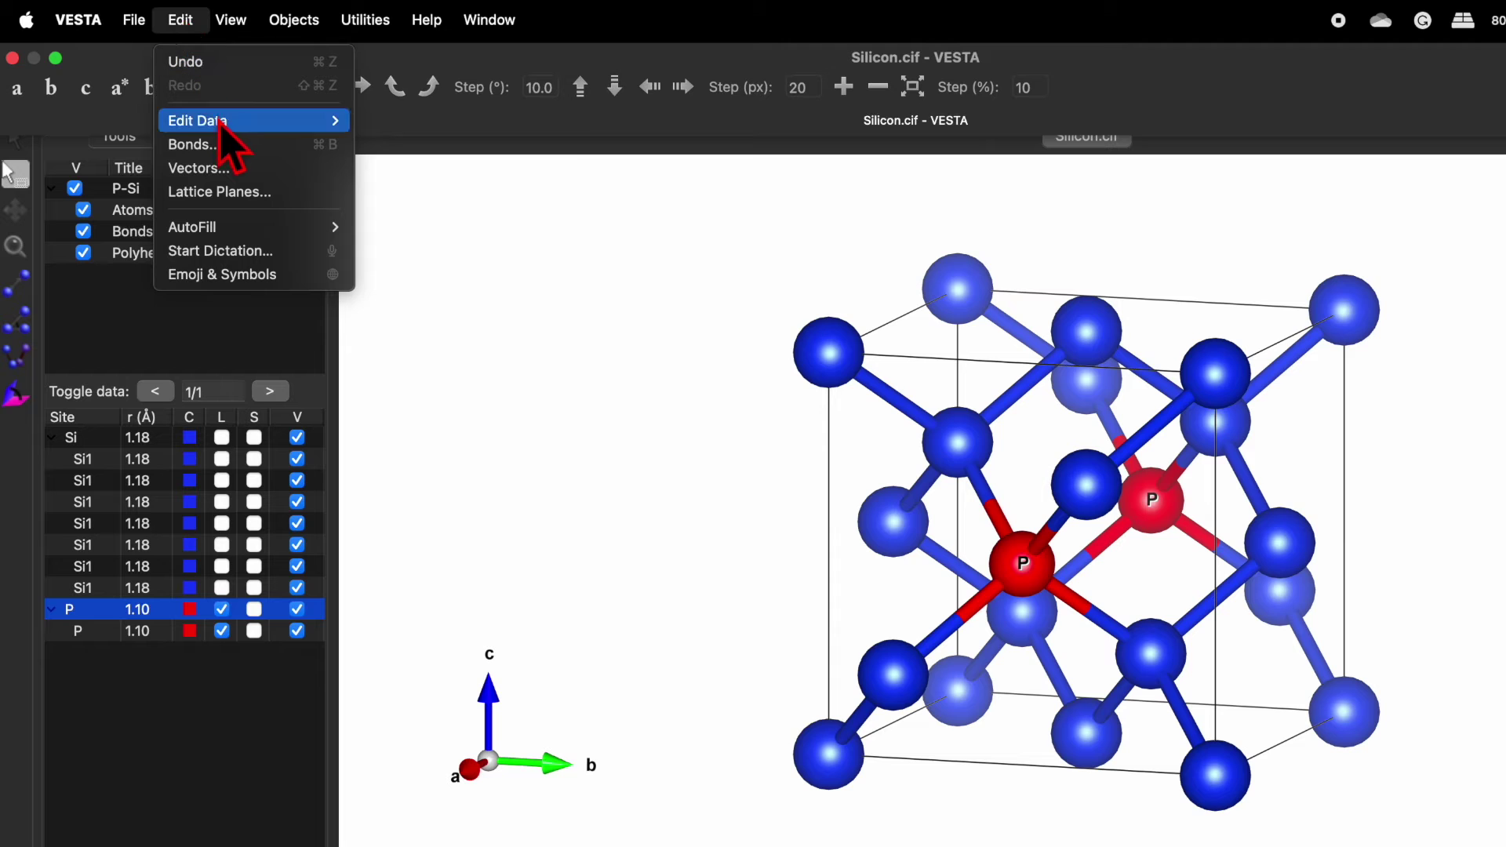
{"action": "mouse_move", "coordinate": [219, 124]}
{"action": "left_click", "coordinate": [388, 124]}
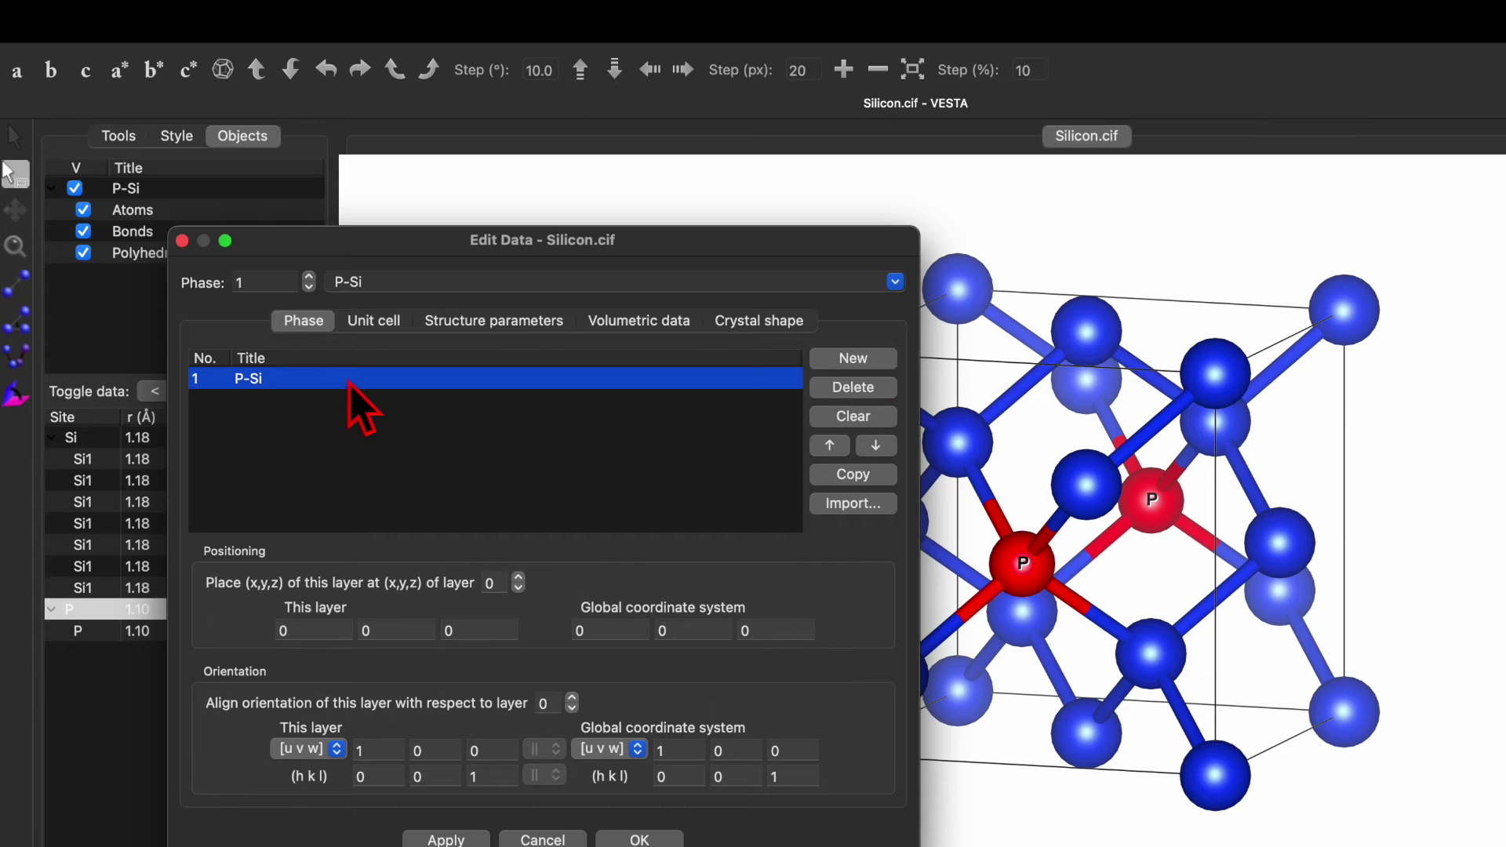
{"action": "left_click", "coordinate": [859, 504]}
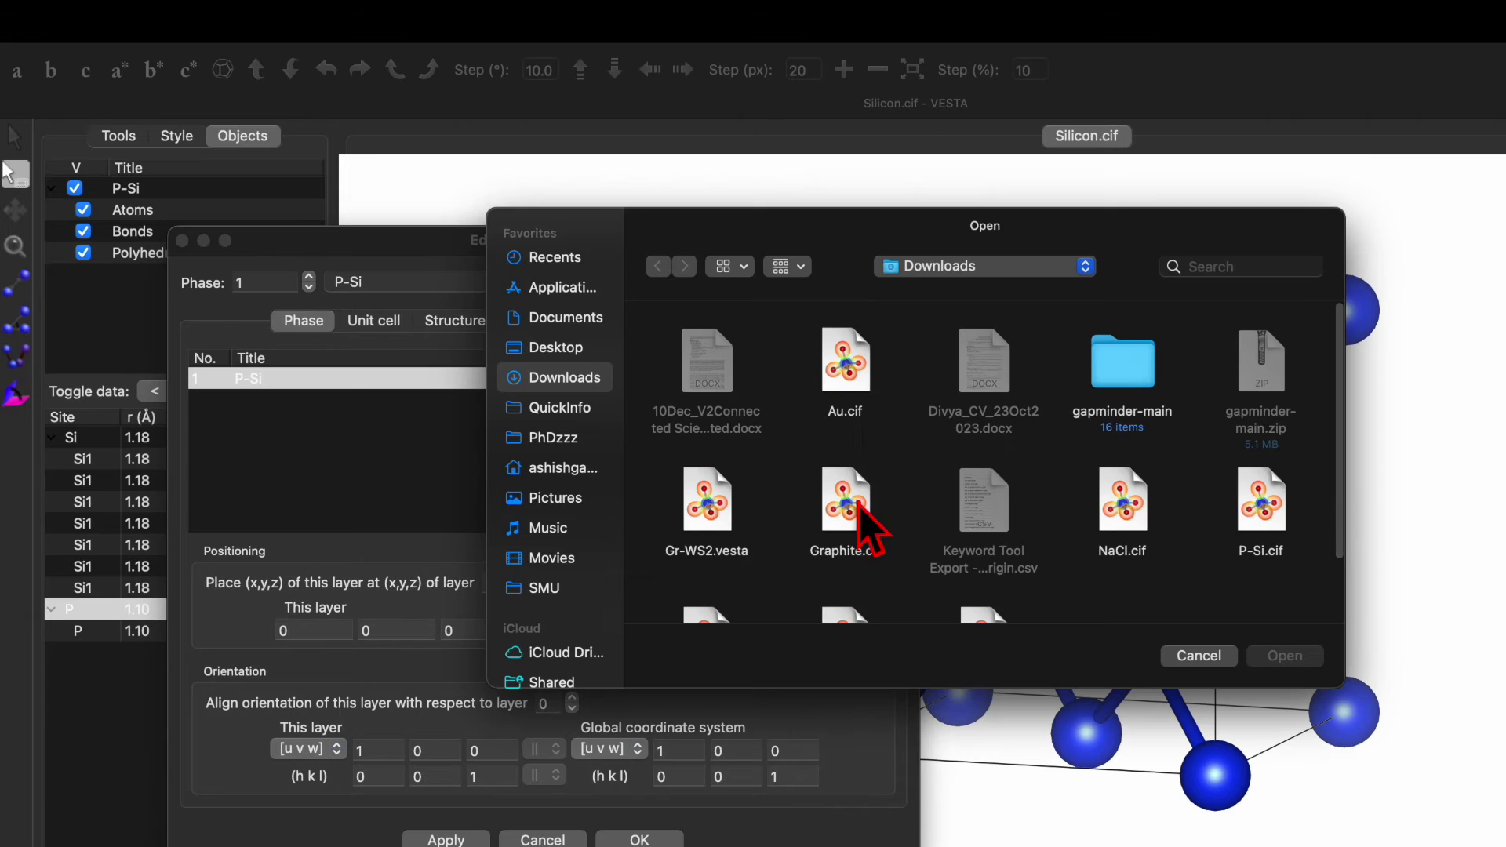
{"action": "scroll", "coordinate": [899, 471], "scroll_direction": "down", "scroll_amount": 2}
{"action": "scroll", "coordinate": [910, 494], "scroll_direction": "down", "scroll_amount": 1}
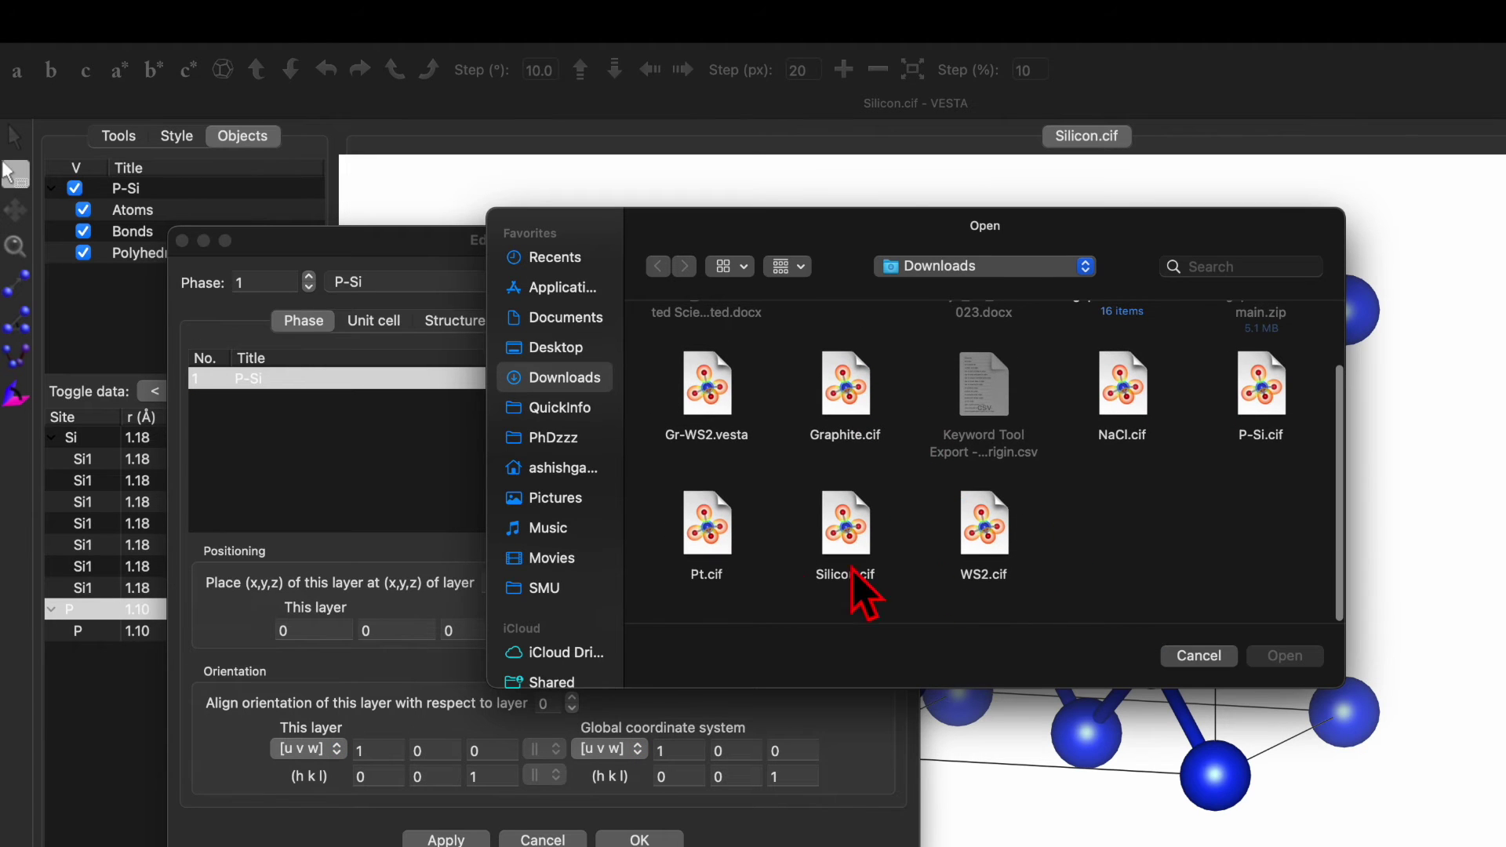
{"action": "left_click", "coordinate": [1255, 408]}
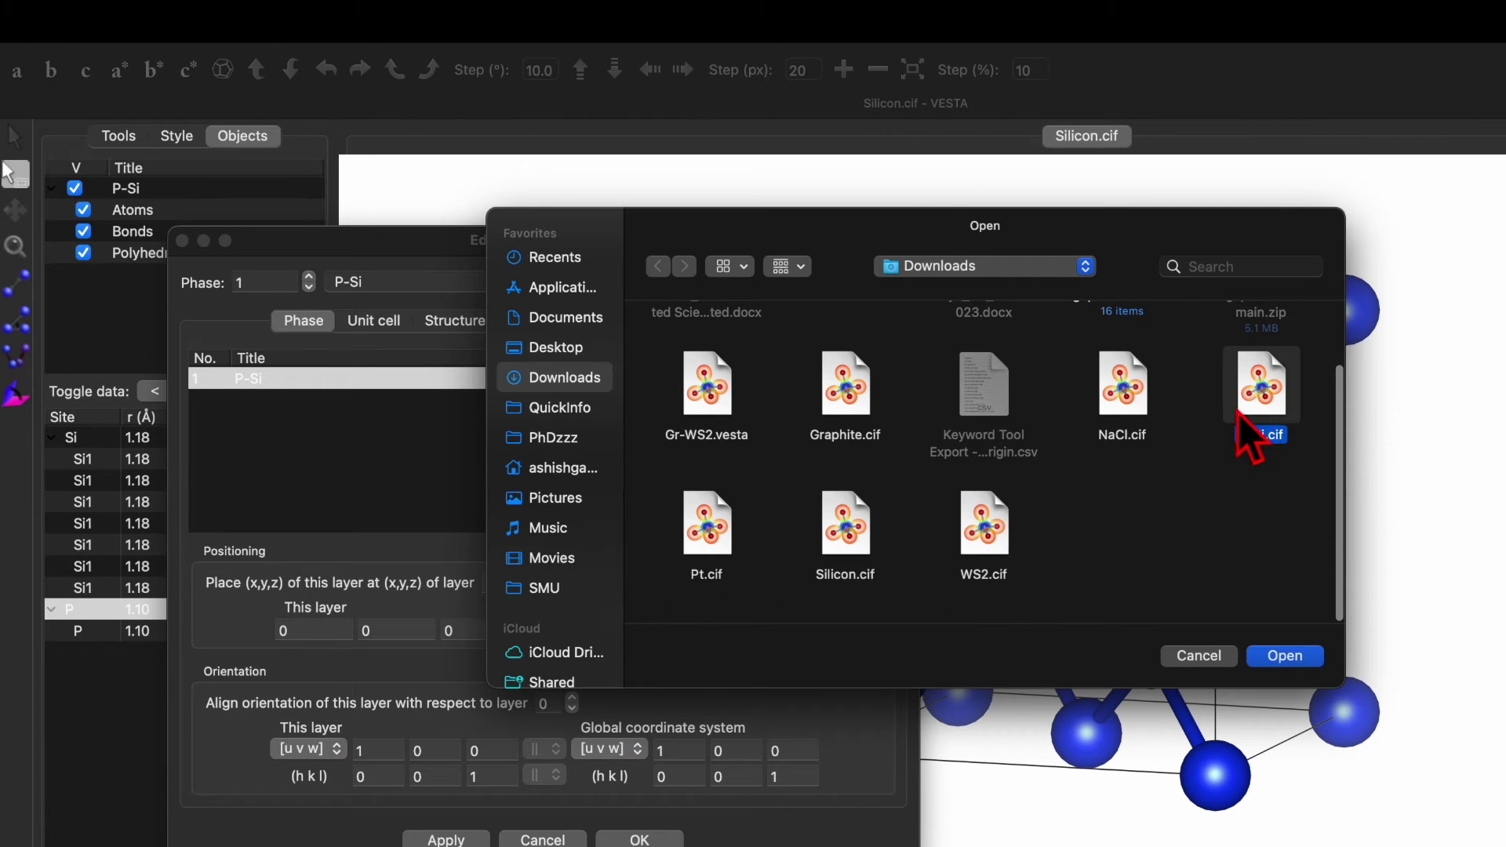
{"action": "left_click", "coordinate": [1285, 658]}
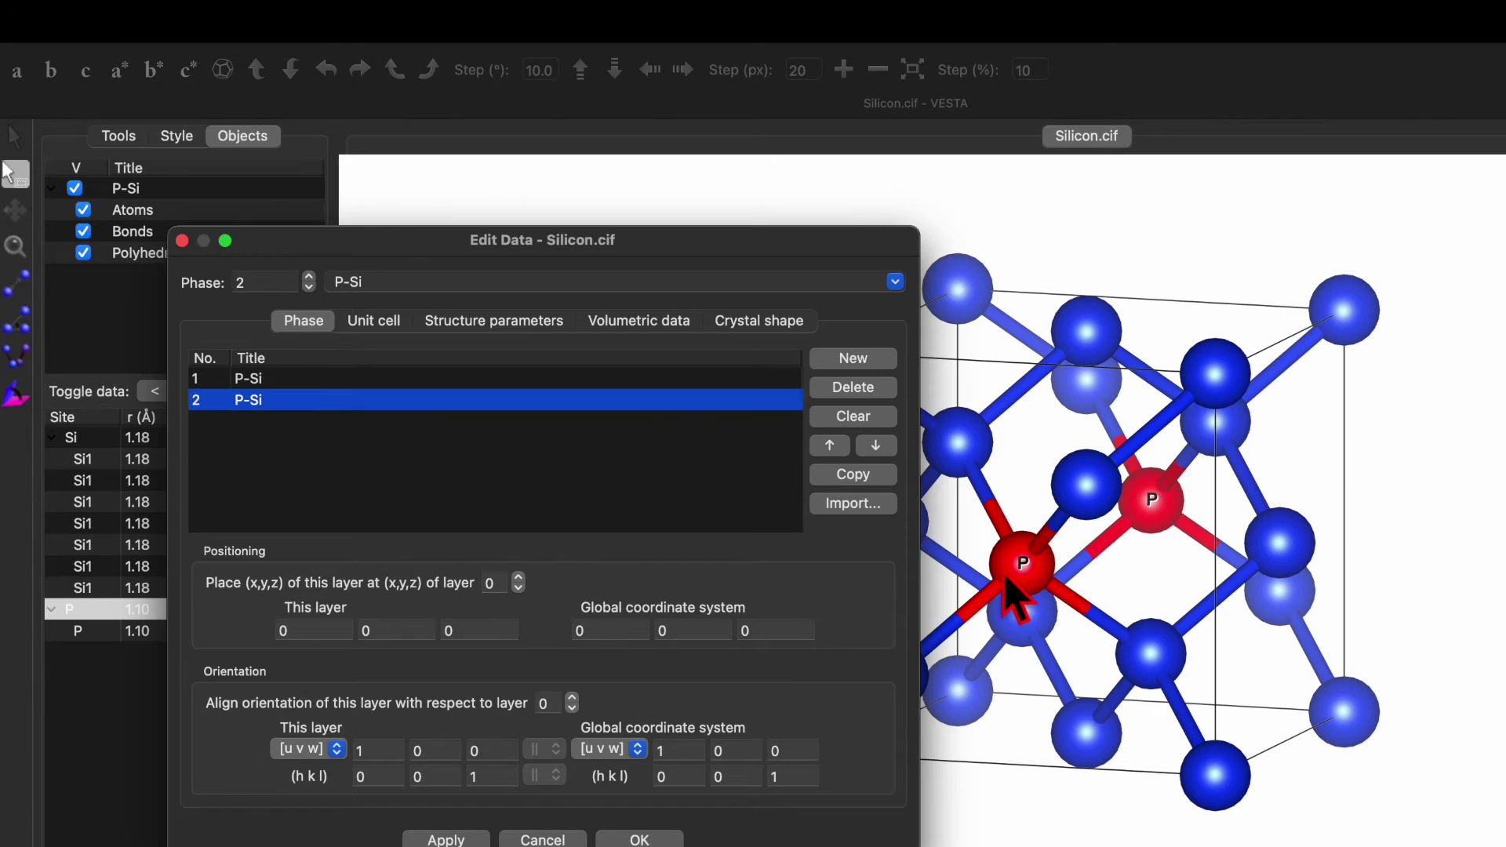
- Retitle the second phase from P-Si to N-Si
{"action": "double_click", "coordinate": [264, 400]}
{"action": "left_click", "coordinate": [244, 402]}
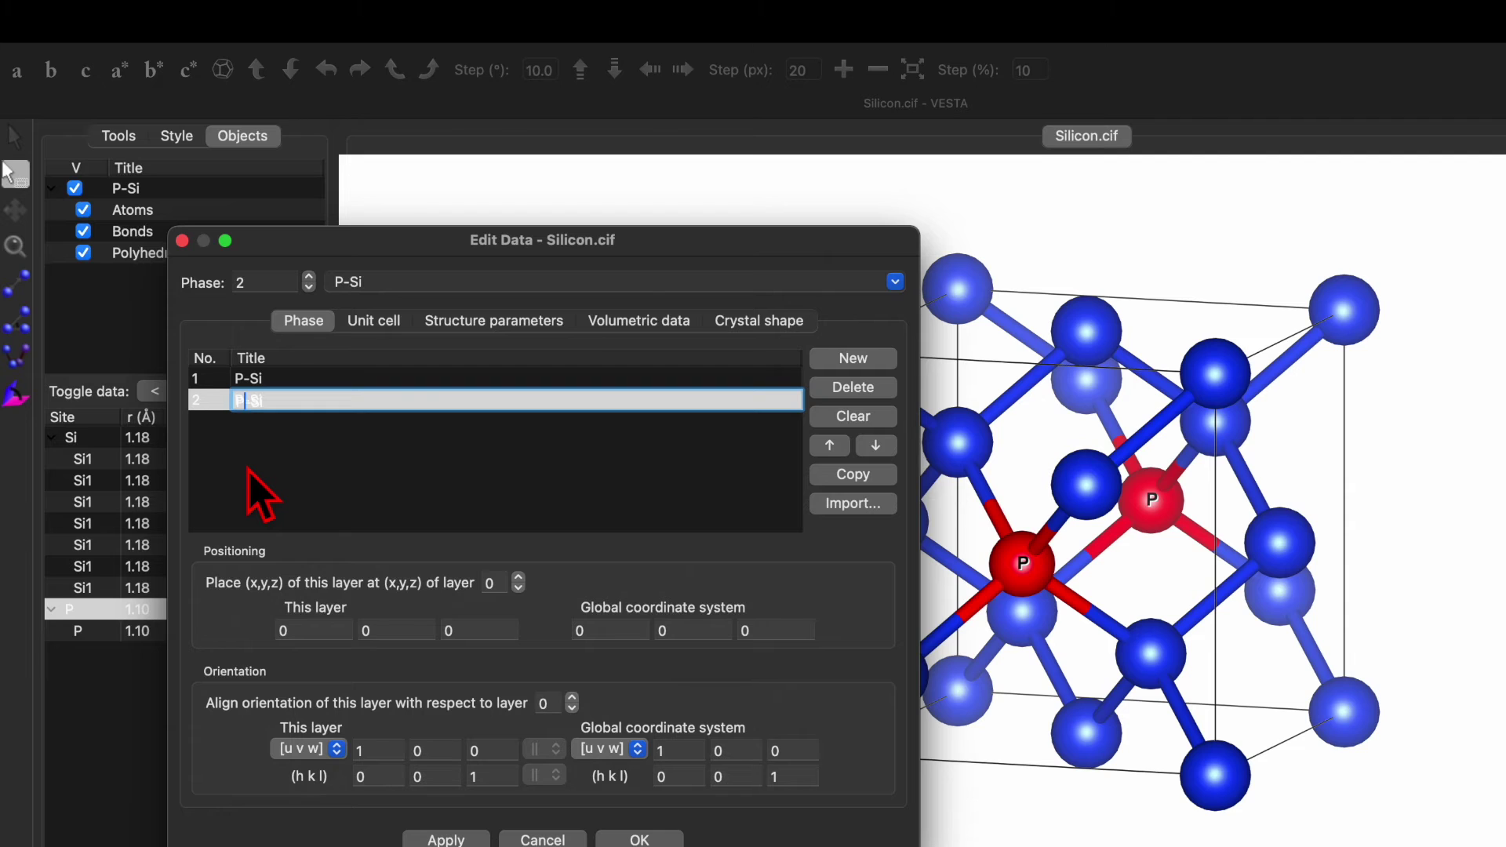
{"action": "key", "text": "BackSpace"}
{"action": "type", "text": "N"}
{"action": "key", "text": "Return"}
{"action": "left_click", "coordinate": [272, 398]}
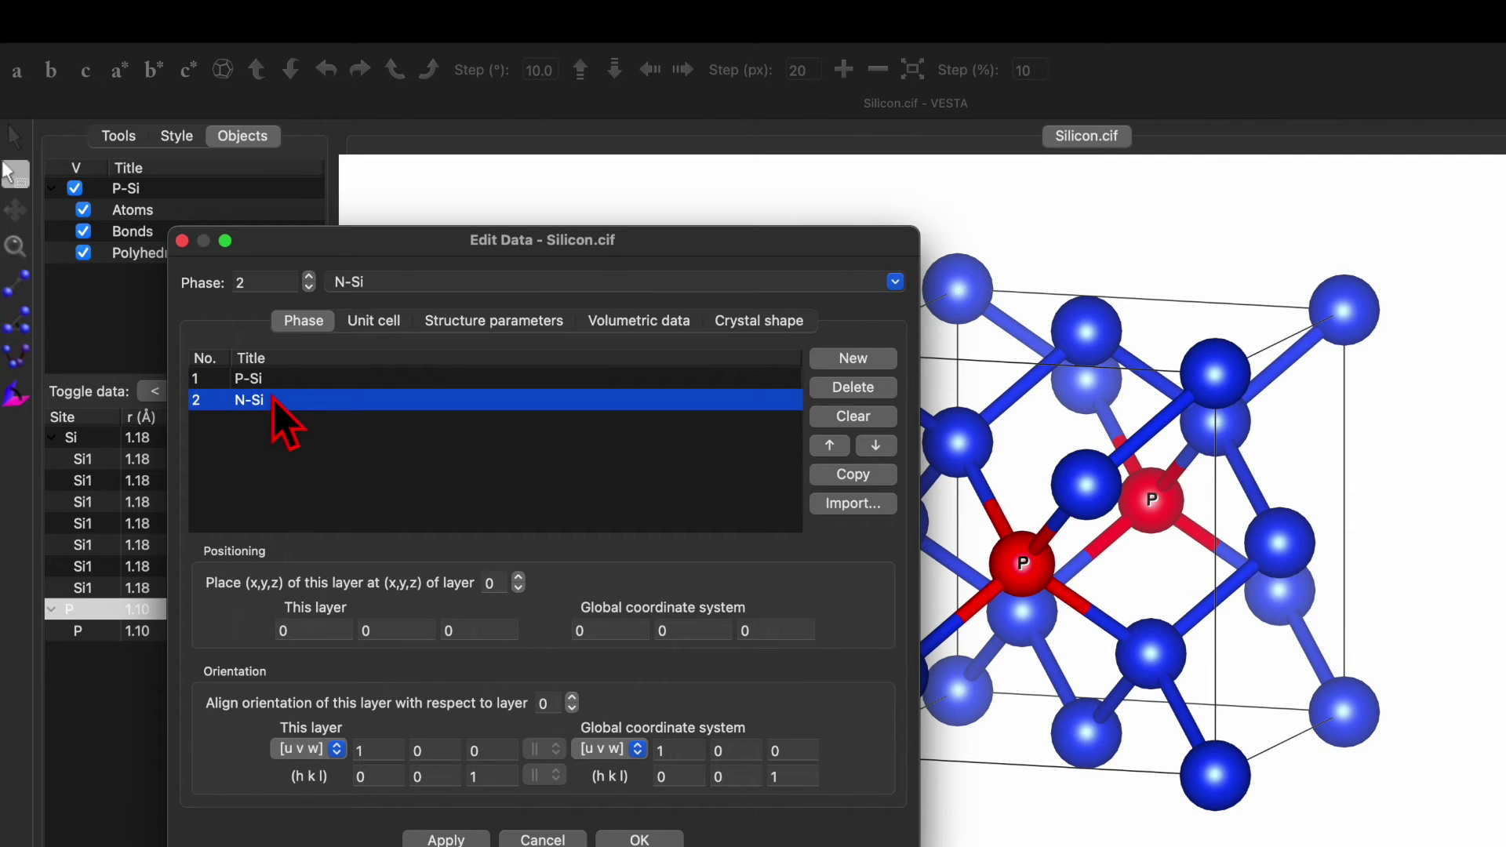
{"action": "left_click", "coordinate": [378, 323]}
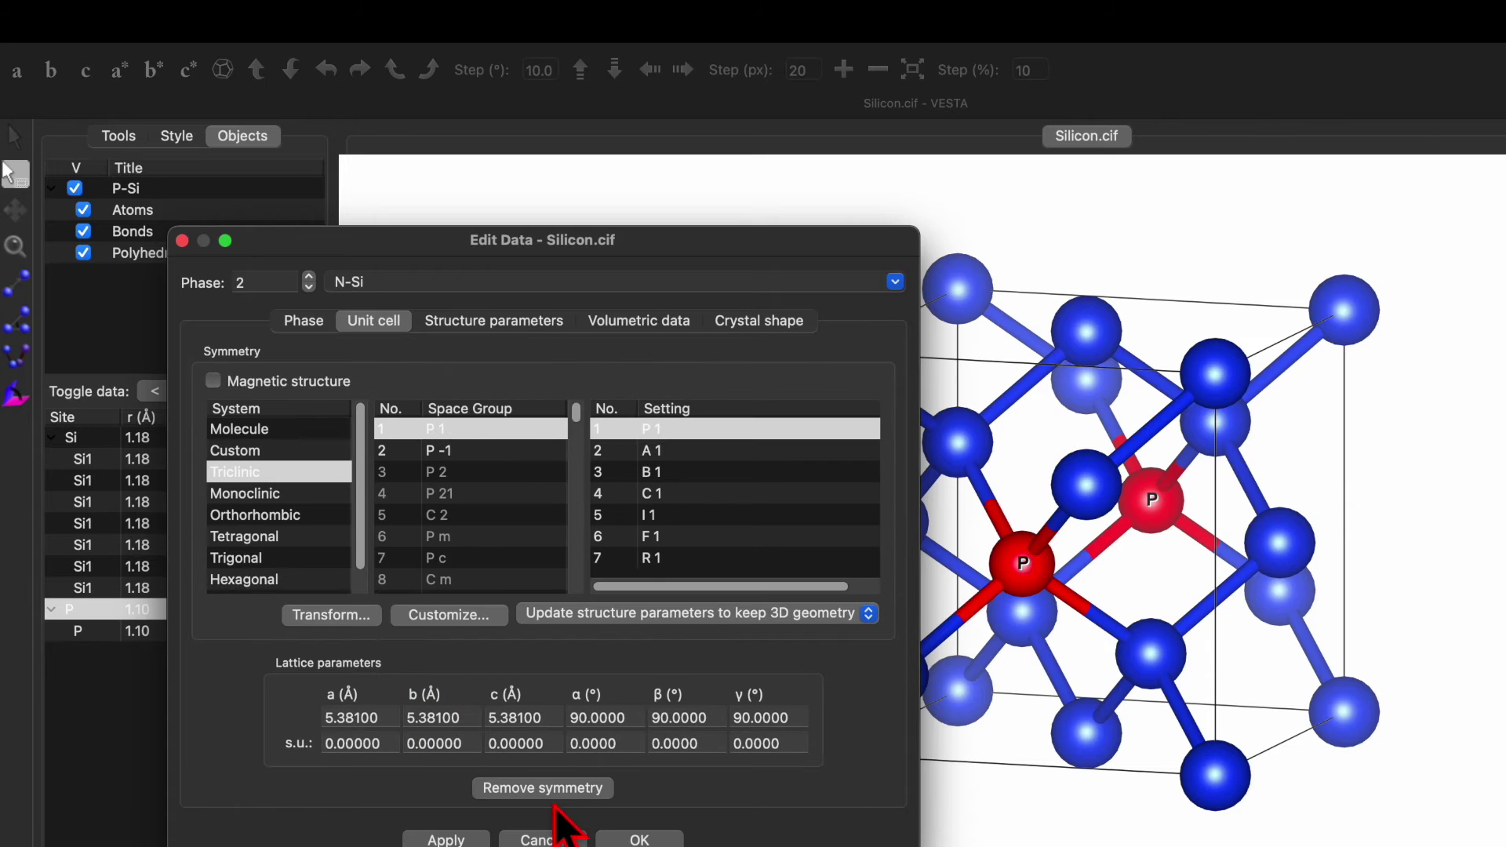
- Change atom 2 at (0, 0.5, 0.5) from phosphorus to boron and label it B
{"action": "left_click", "coordinate": [495, 322]}
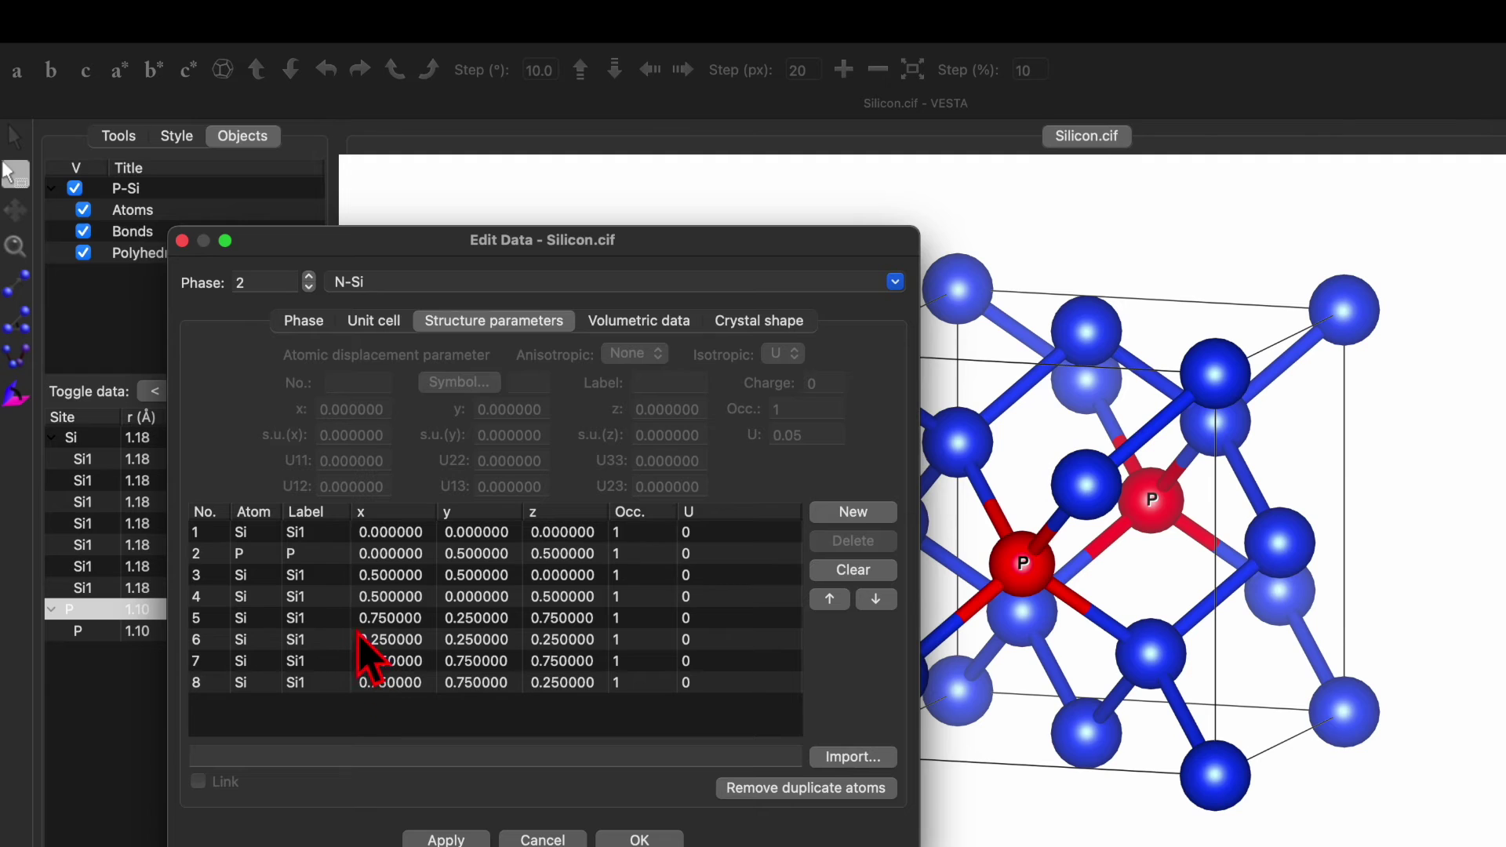
{"action": "left_click", "coordinate": [308, 558]}
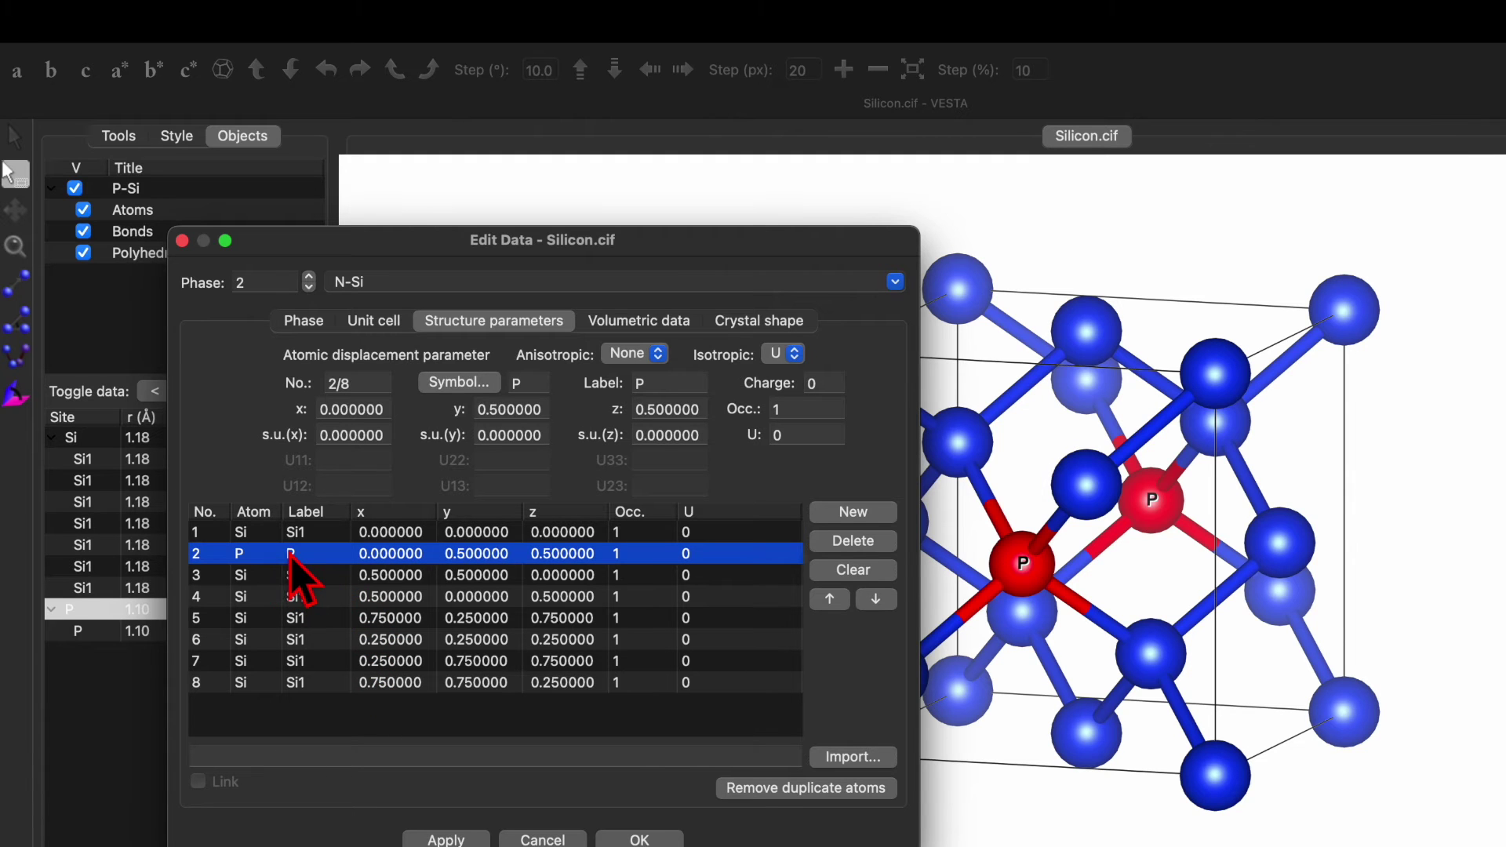
{"action": "left_click", "coordinate": [462, 383]}
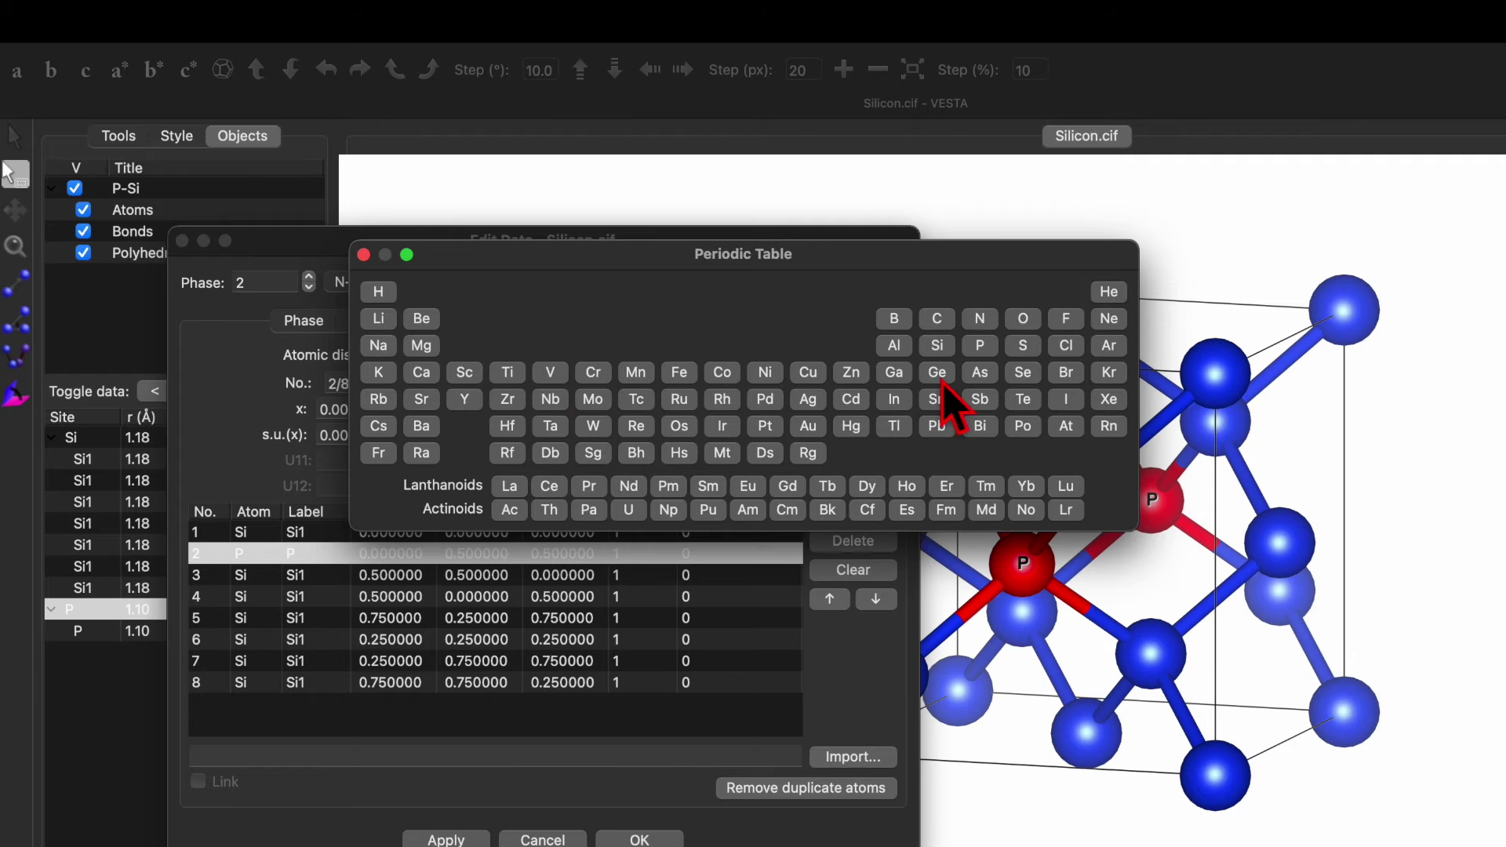
{"action": "left_click", "coordinate": [896, 323]}
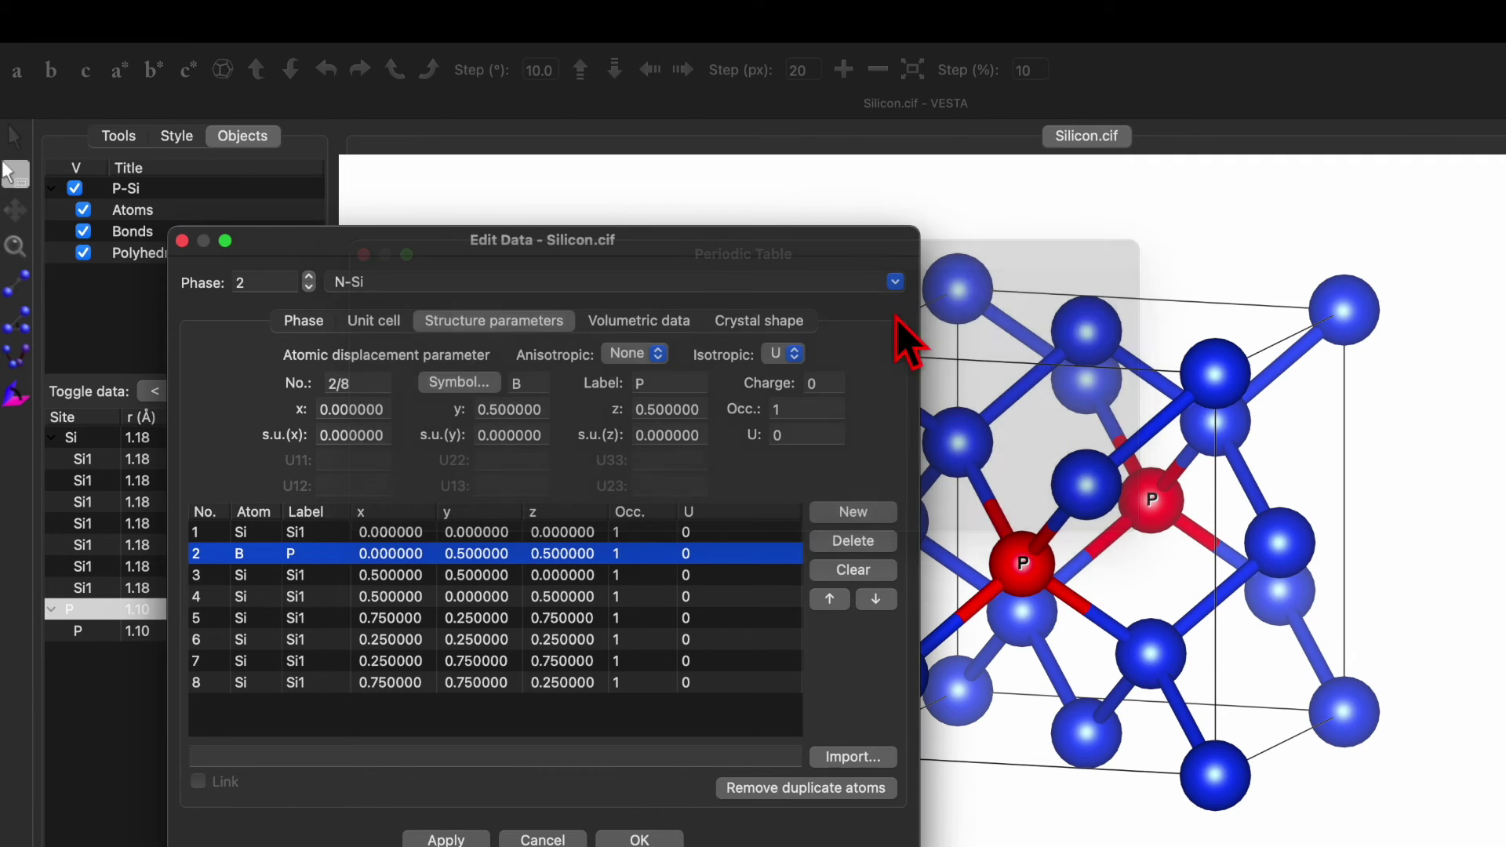
{"action": "double_click", "coordinate": [325, 554]}
{"action": "left_click", "coordinate": [676, 382]}
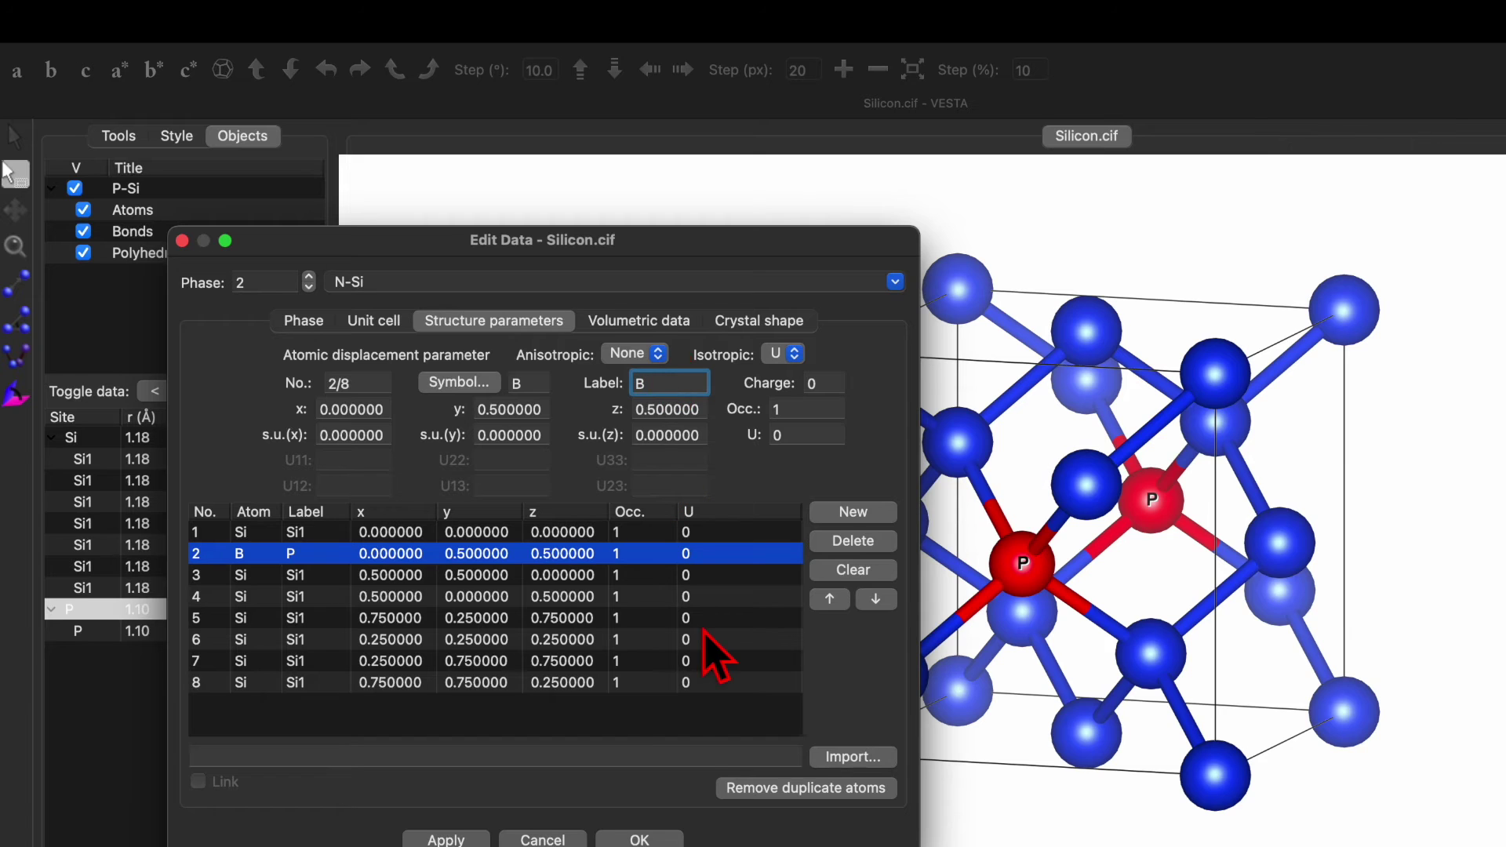
- Apply the boron substitution, set N-Si's global y offset to 10, and close the editor
{"action": "left_click", "coordinate": [457, 839]}
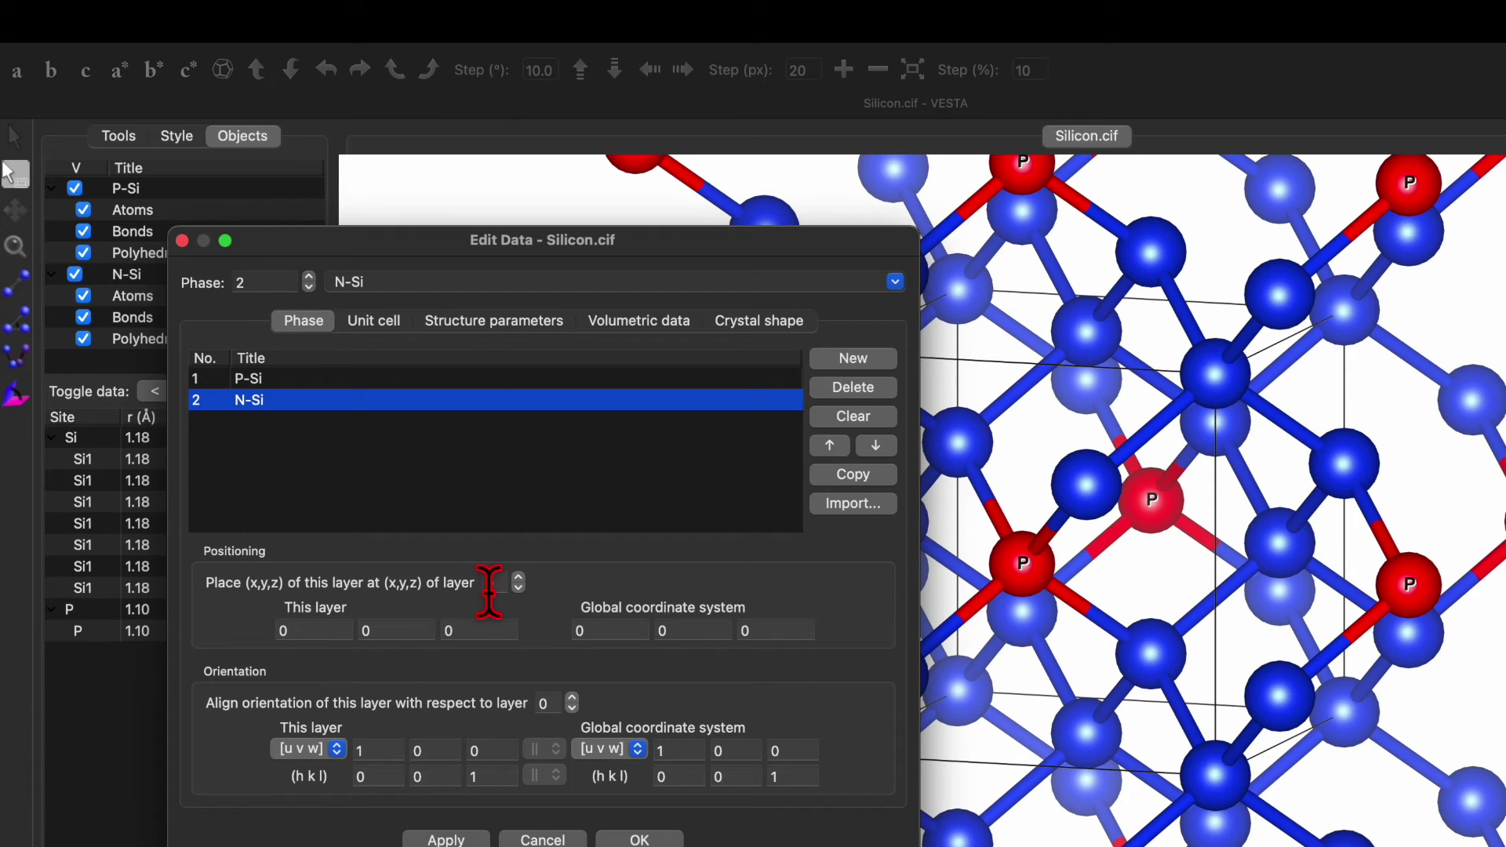
{"action": "left_click", "coordinate": [688, 626]}
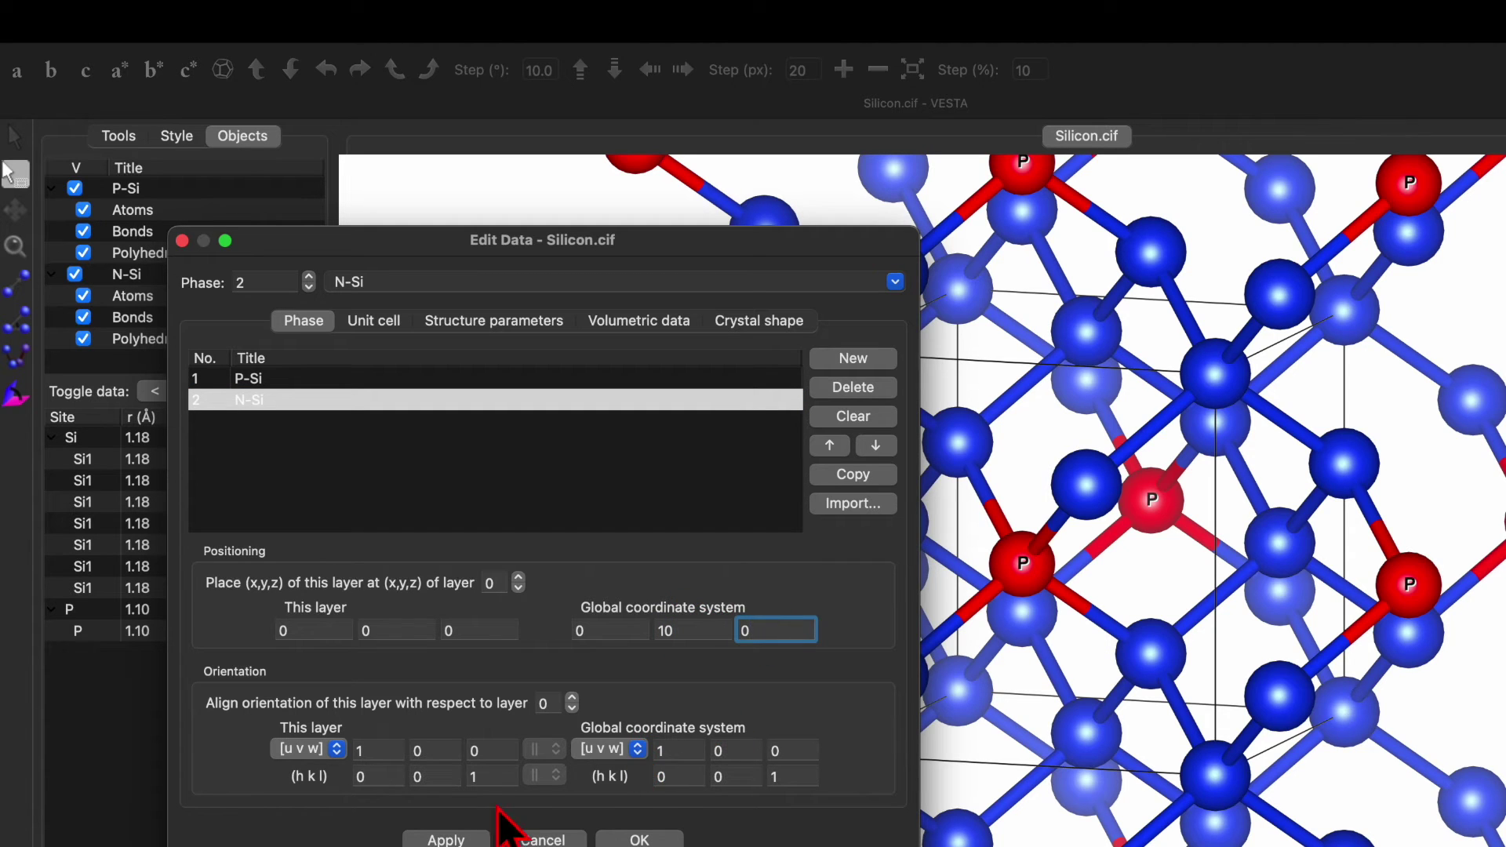
{"action": "left_click", "coordinate": [453, 837]}
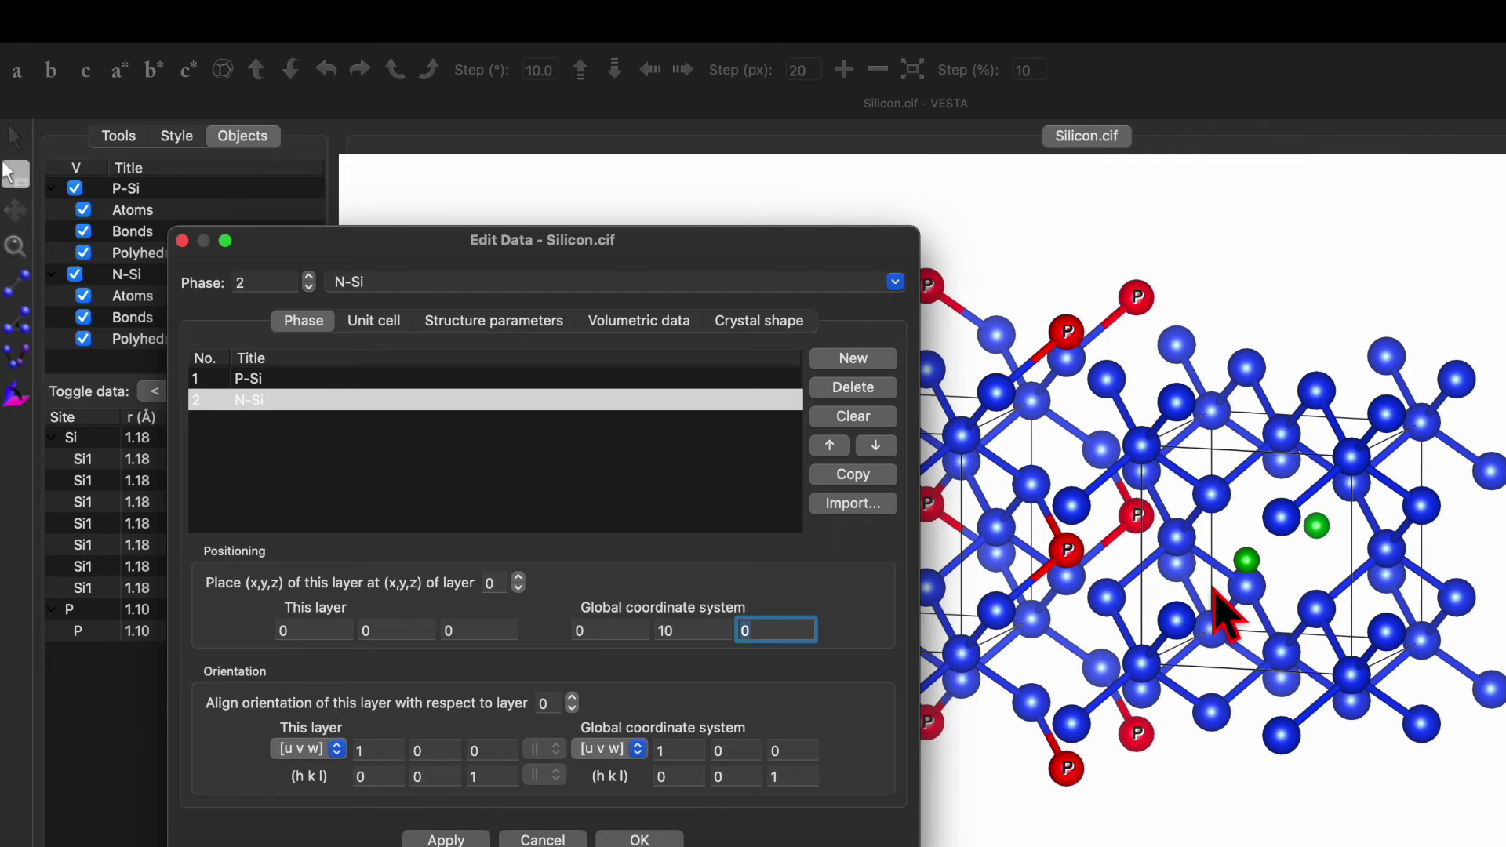
{"action": "left_click", "coordinate": [639, 839]}
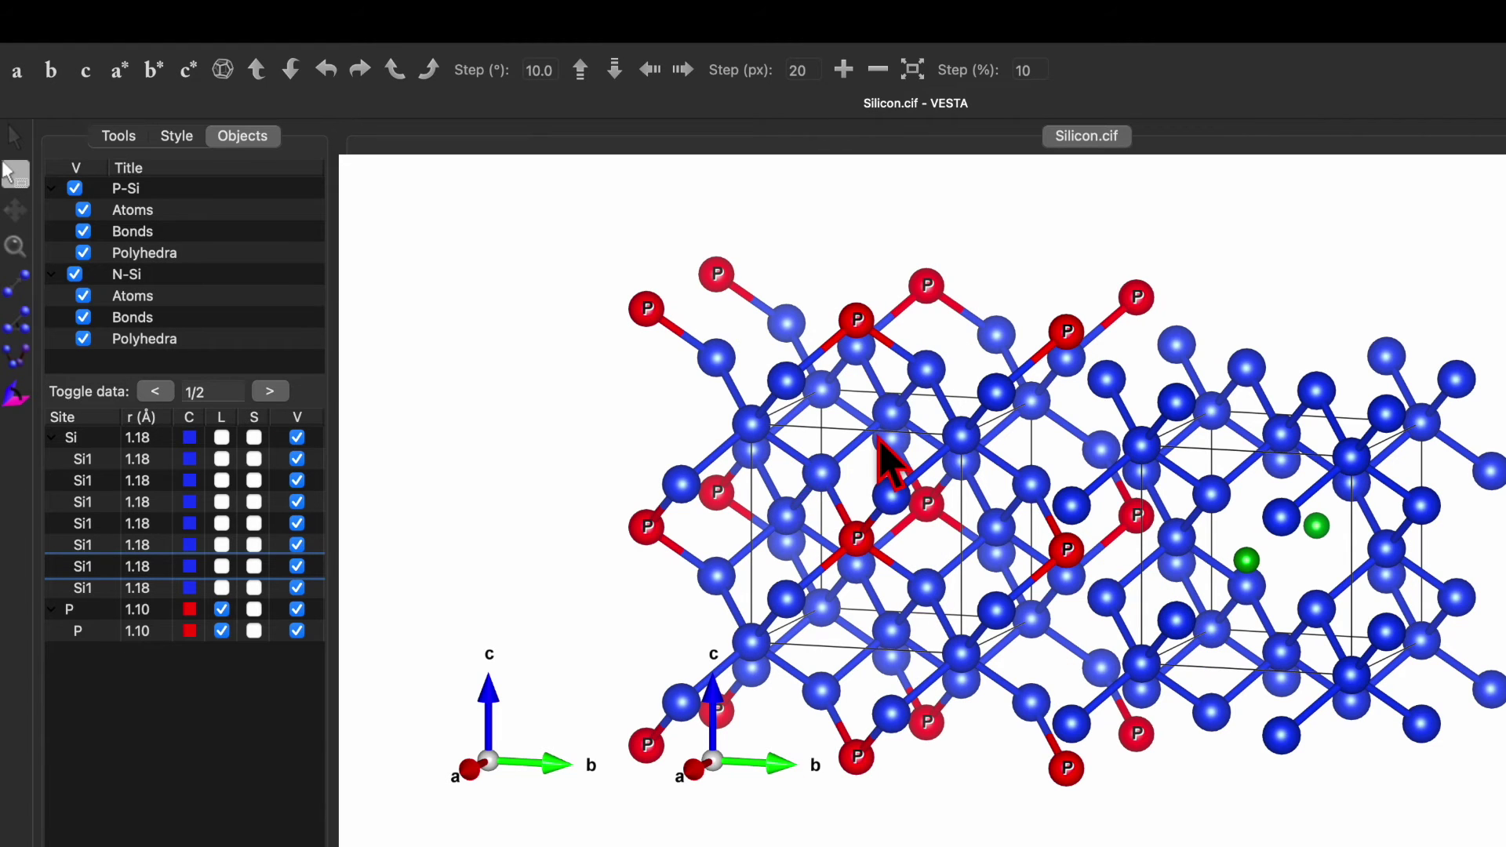
{"action": "mouse_move", "coordinate": [176, 39]}
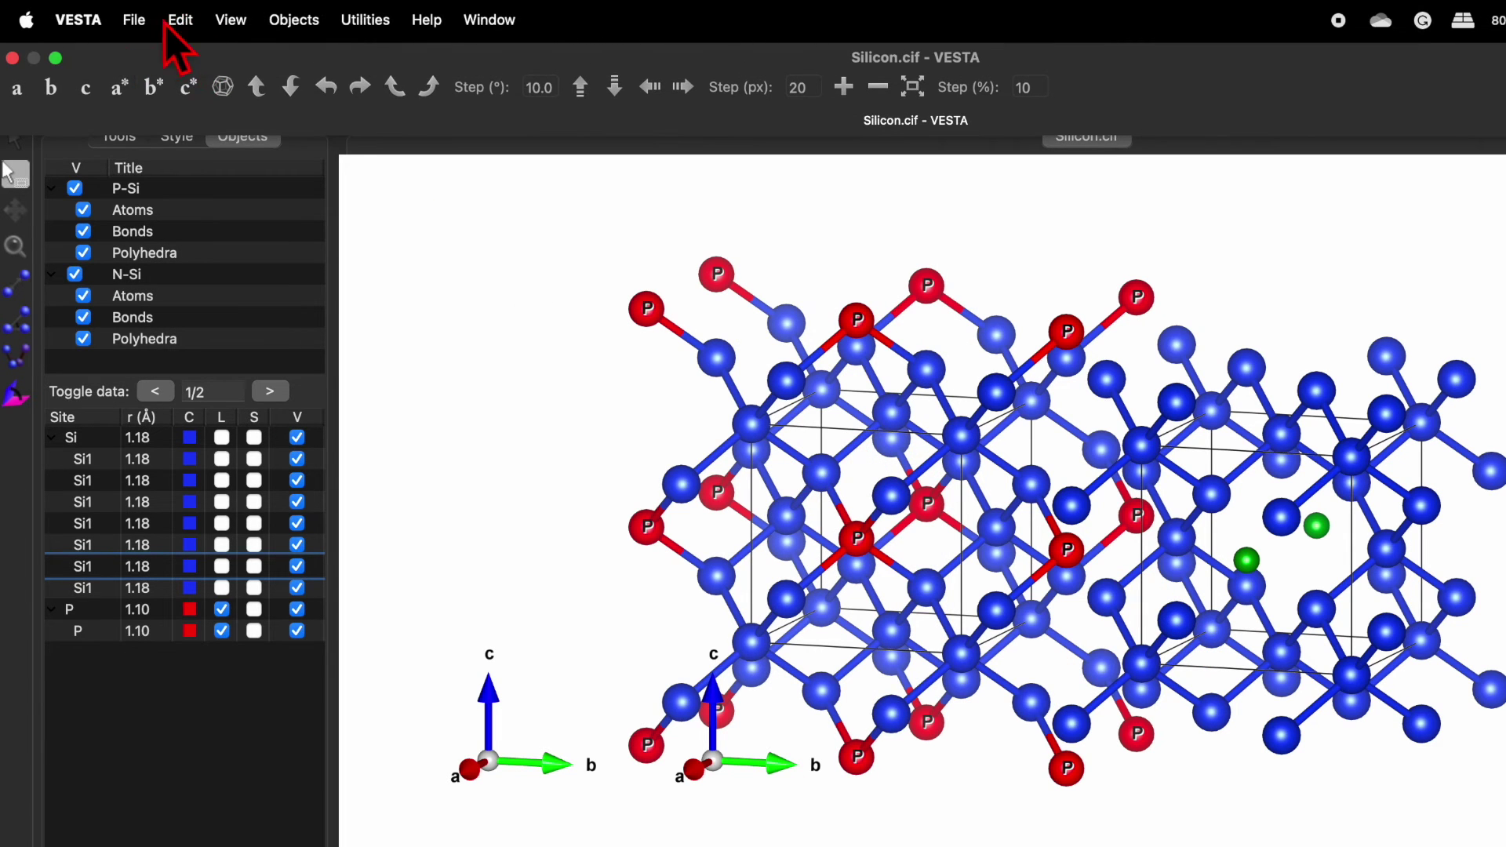
- Add a Si–B bond rule for the N-Si phase in the Bonds settings and apply it
{"action": "left_click", "coordinate": [181, 20]}
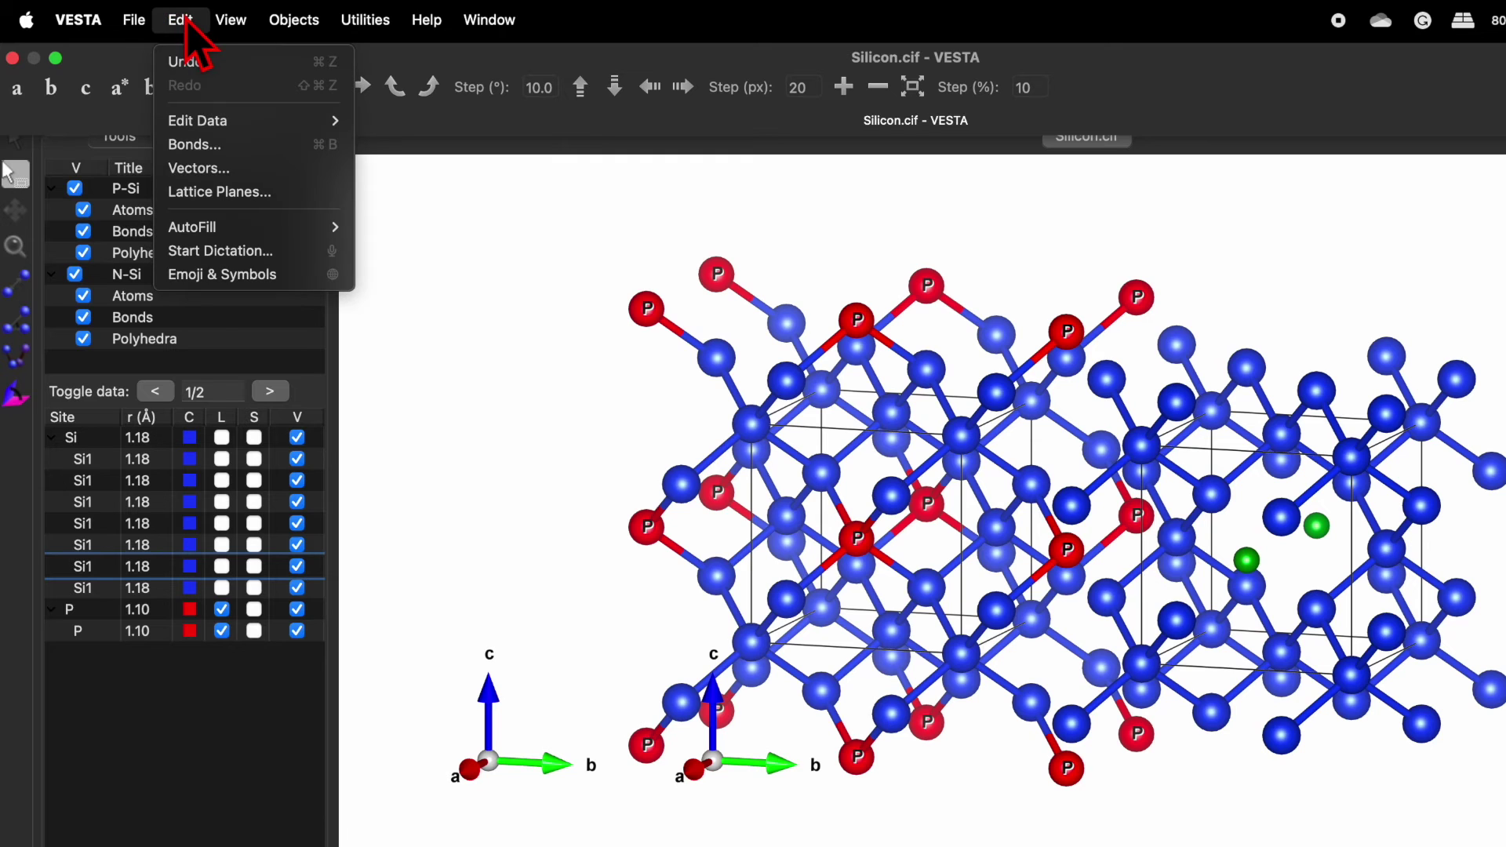
{"action": "left_click", "coordinate": [232, 149]}
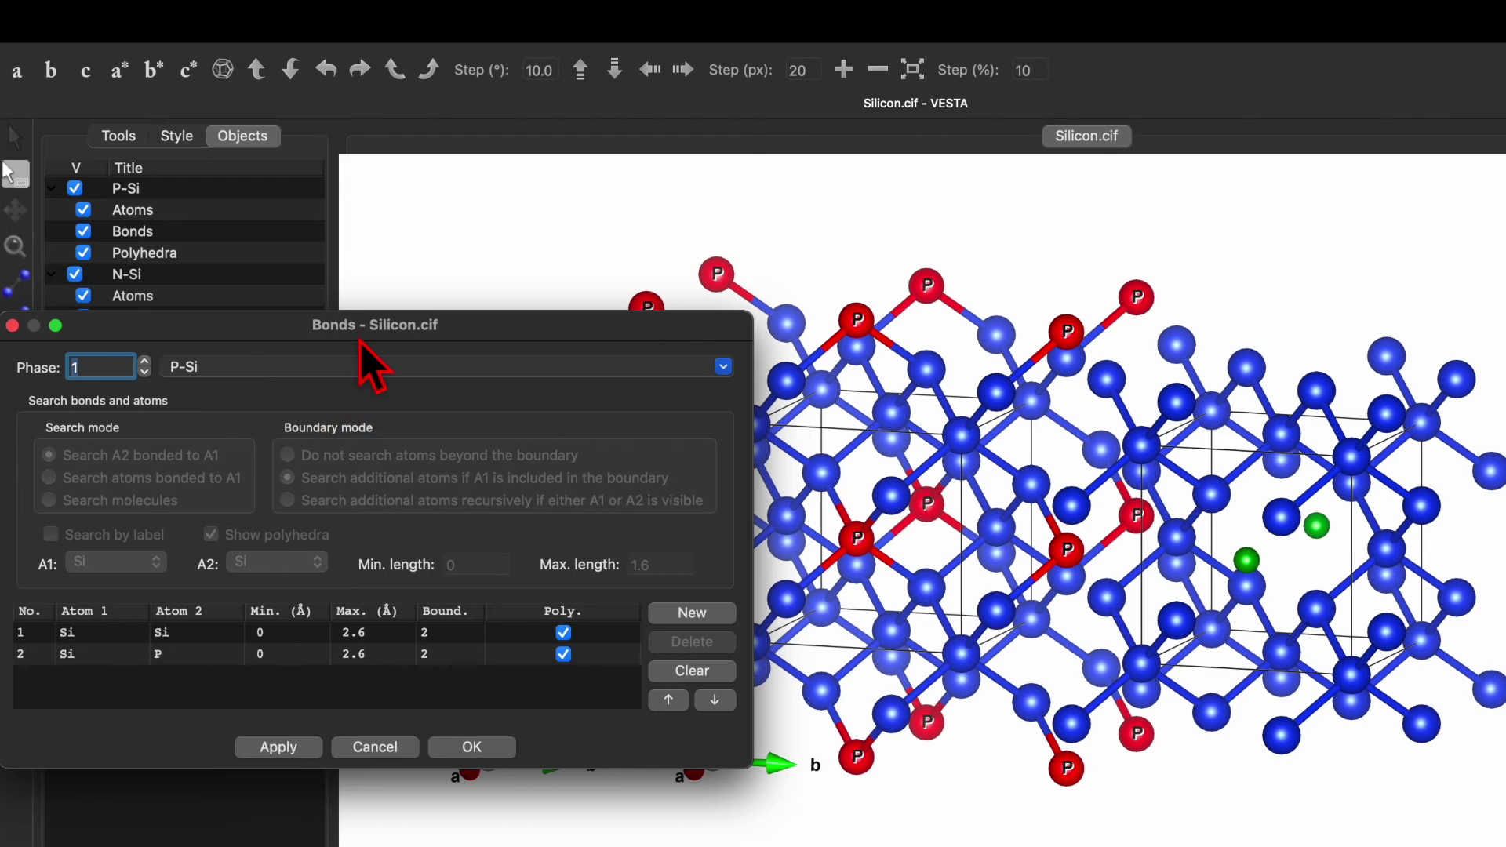
{"action": "left_click_drag", "start_coordinate": [360, 338], "coordinate": [409, 342]}
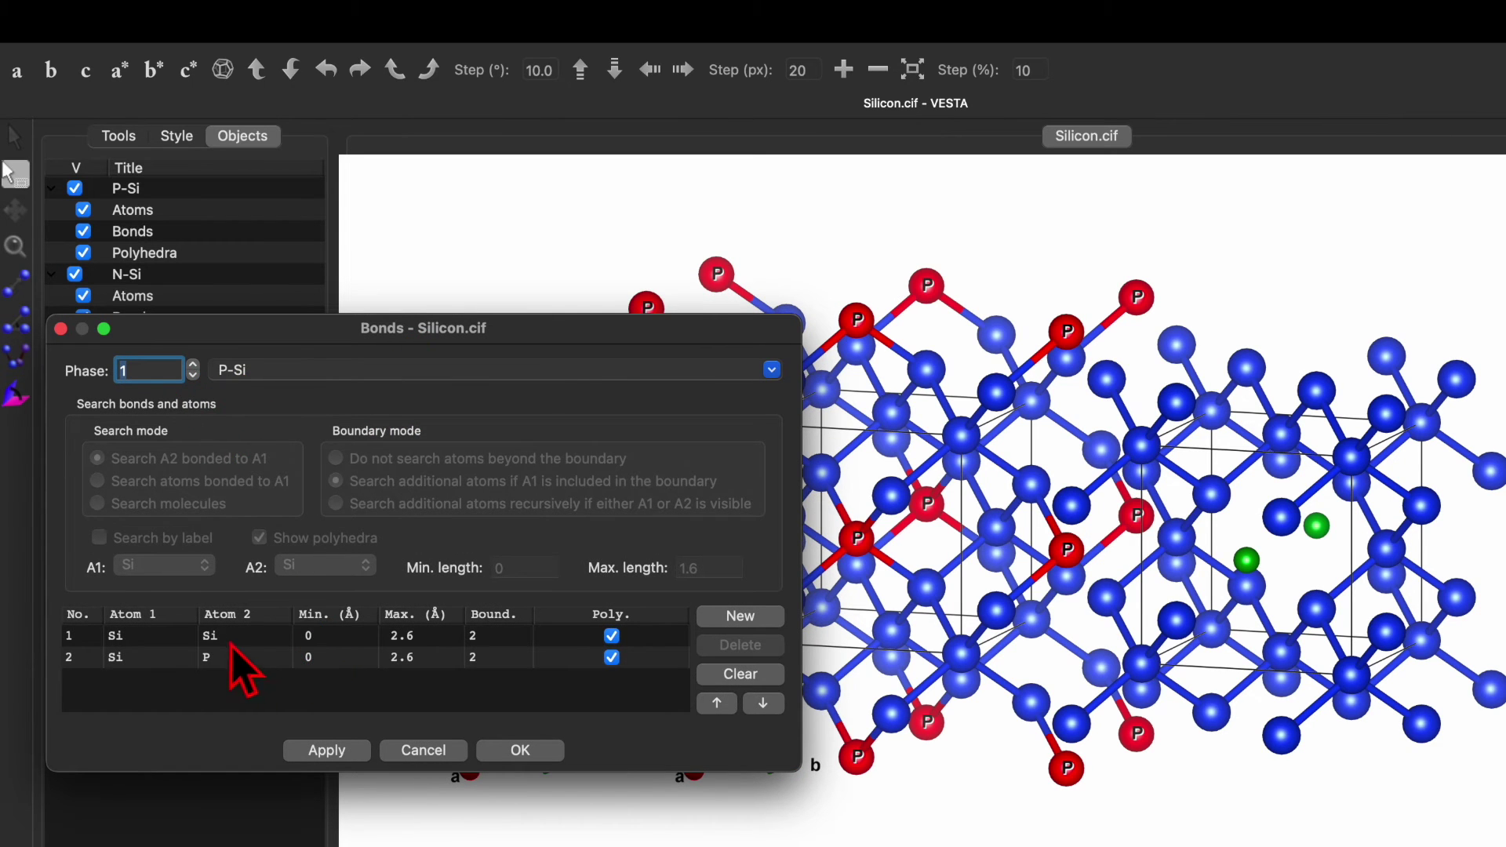
{"action": "left_click", "coordinate": [193, 364]}
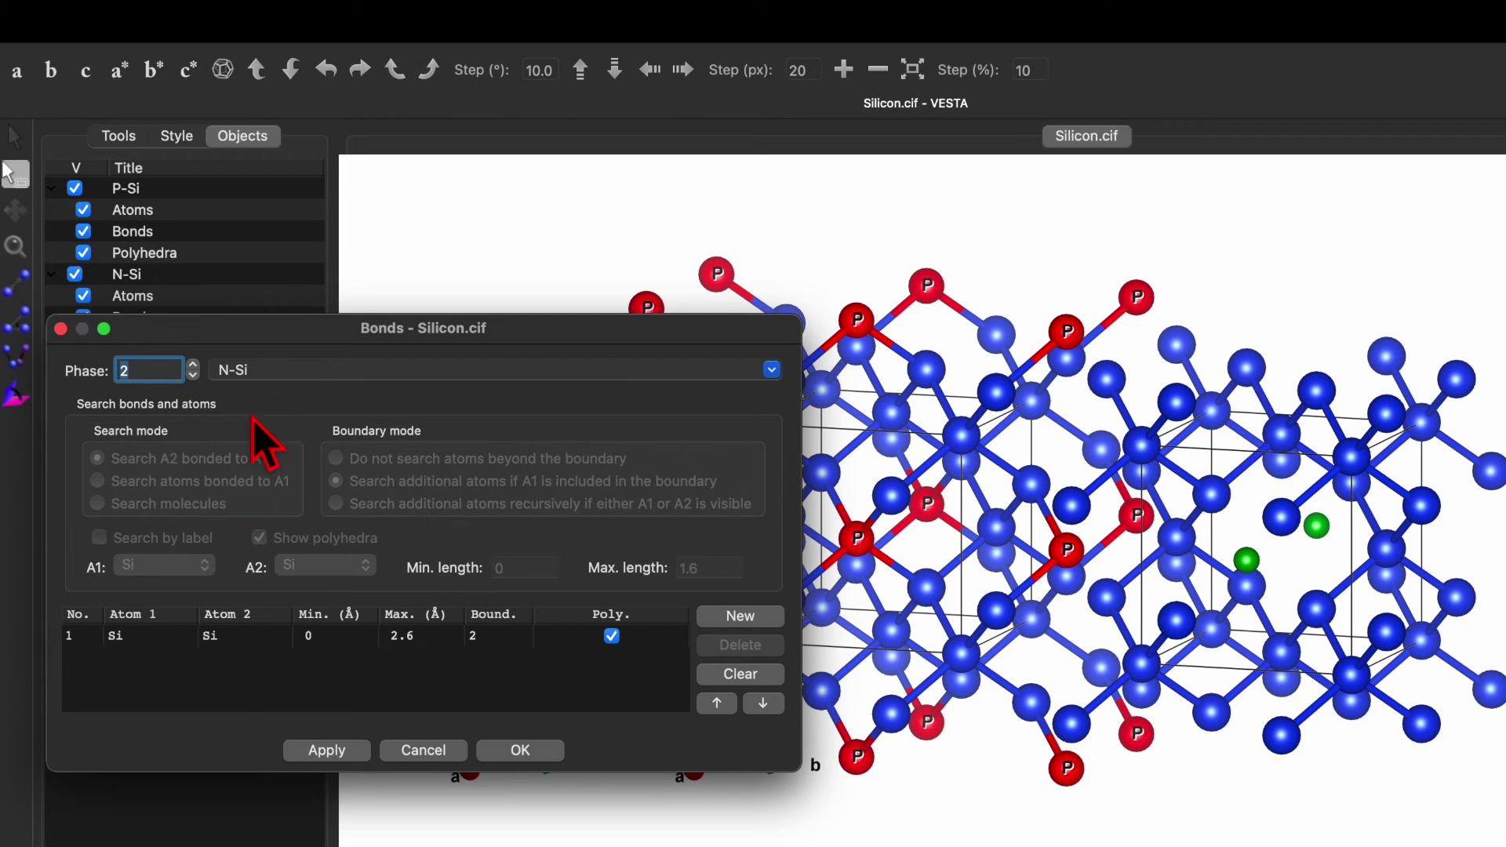
{"action": "left_click", "coordinate": [237, 639]}
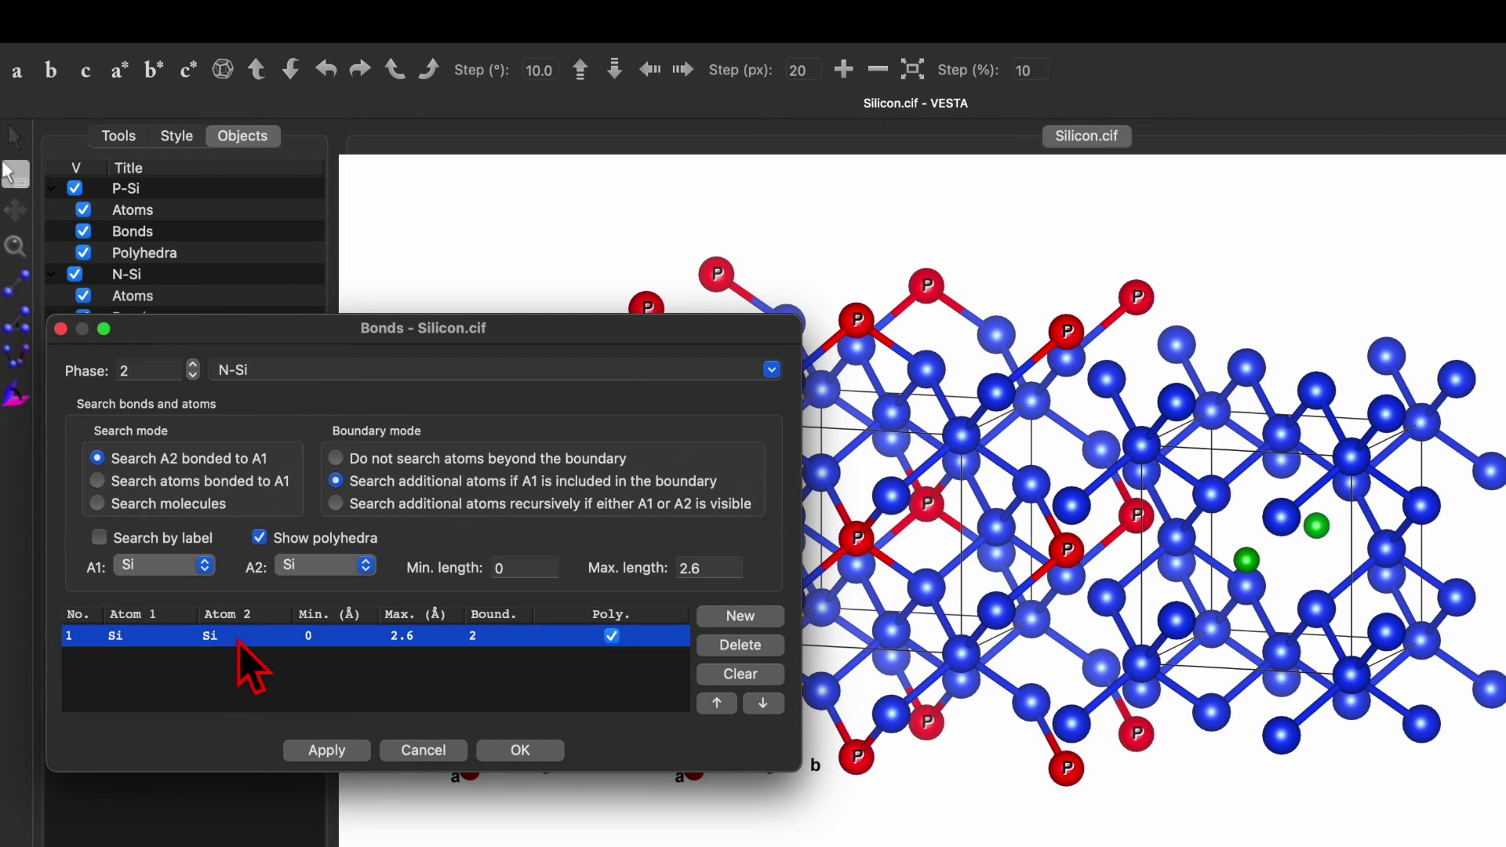
{"action": "left_click", "coordinate": [742, 618]}
{"action": "left_click", "coordinate": [327, 570]}
{"action": "left_click", "coordinate": [298, 588]}
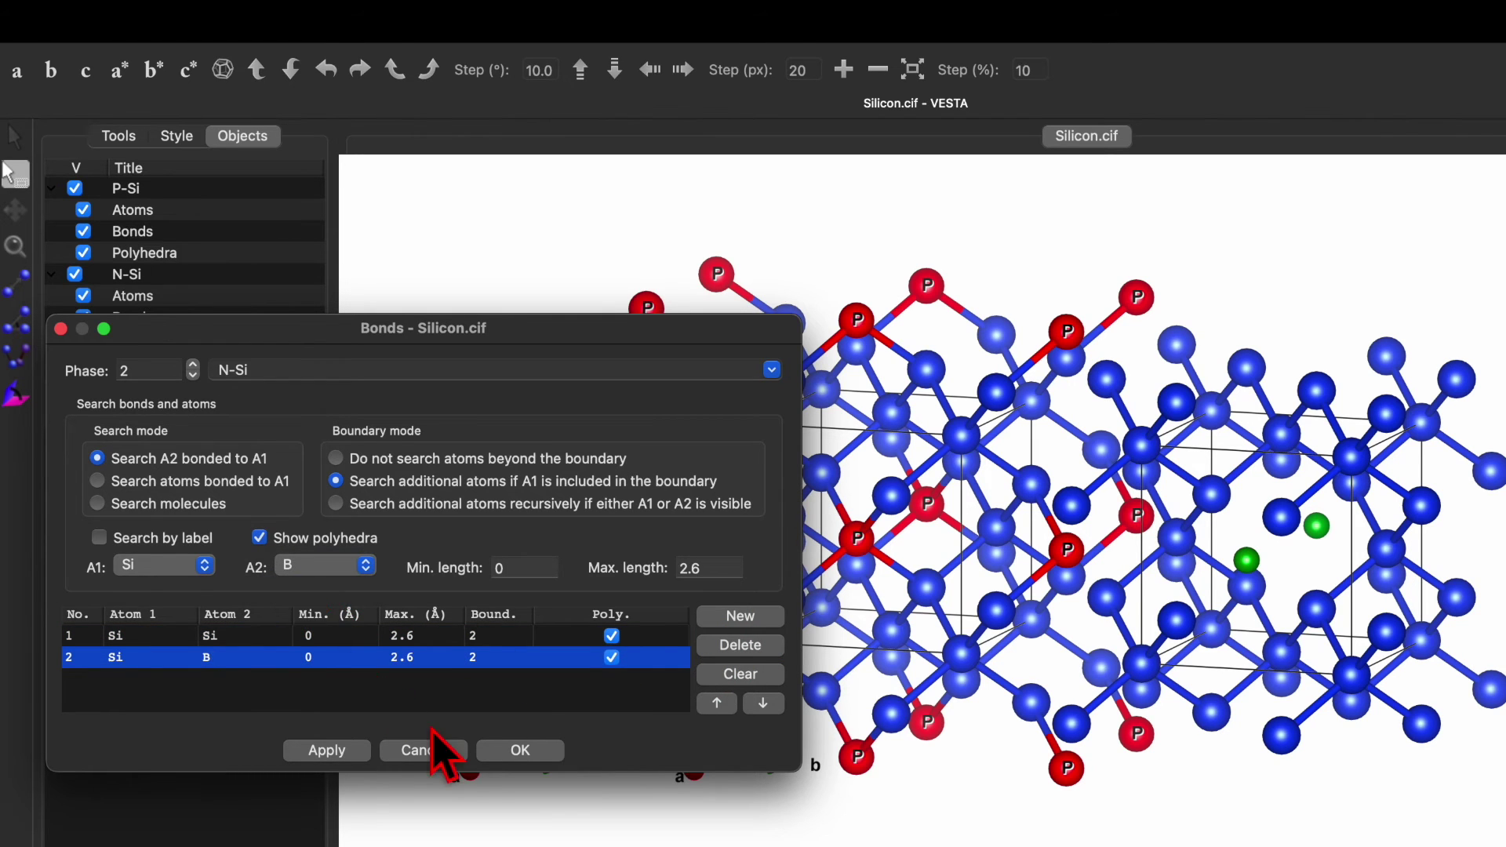
{"action": "left_click", "coordinate": [346, 749]}
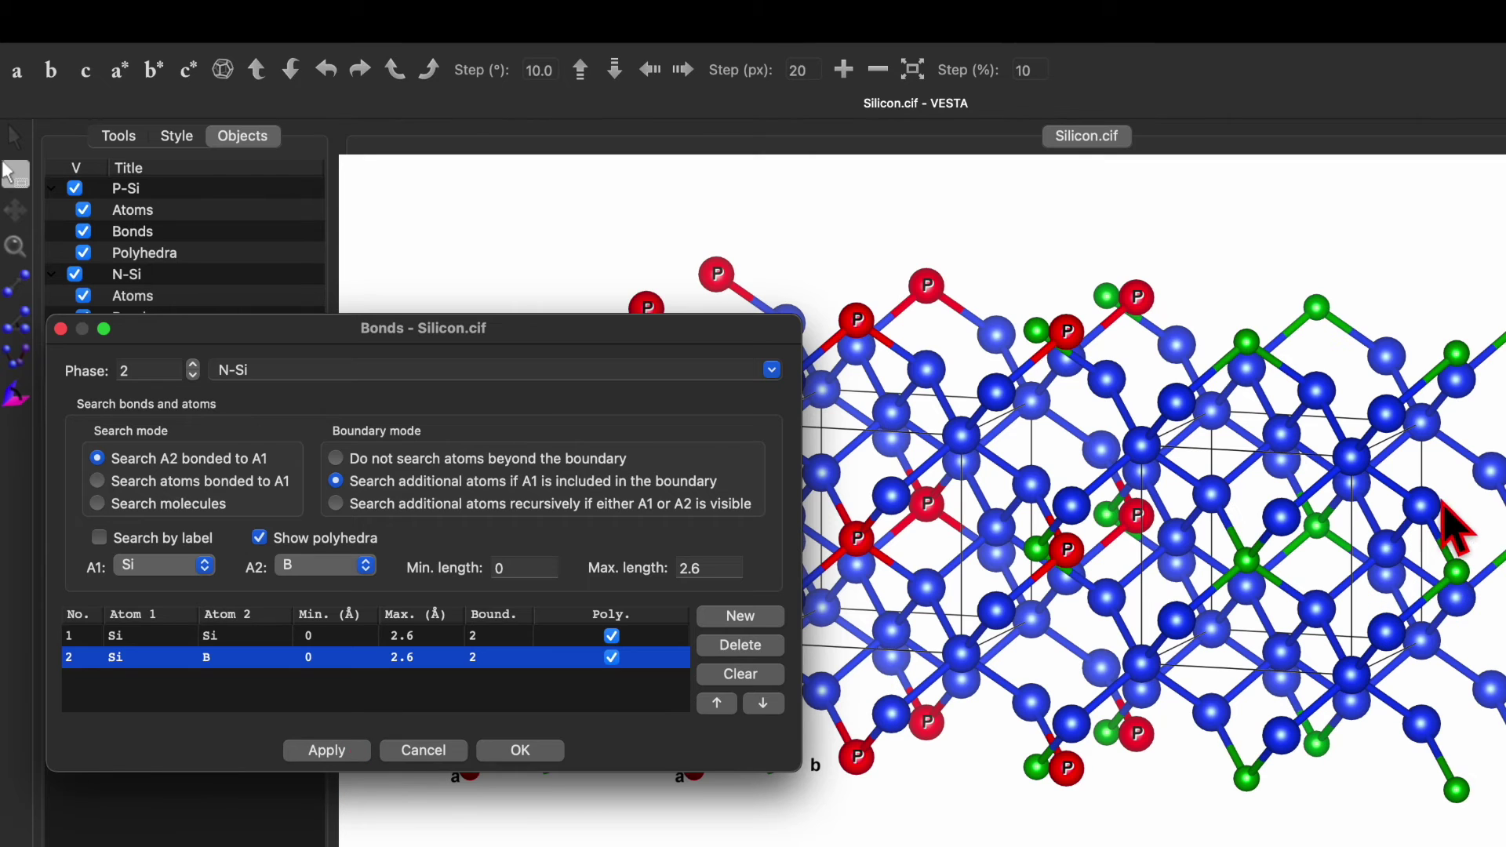
{"action": "left_click", "coordinate": [522, 750]}
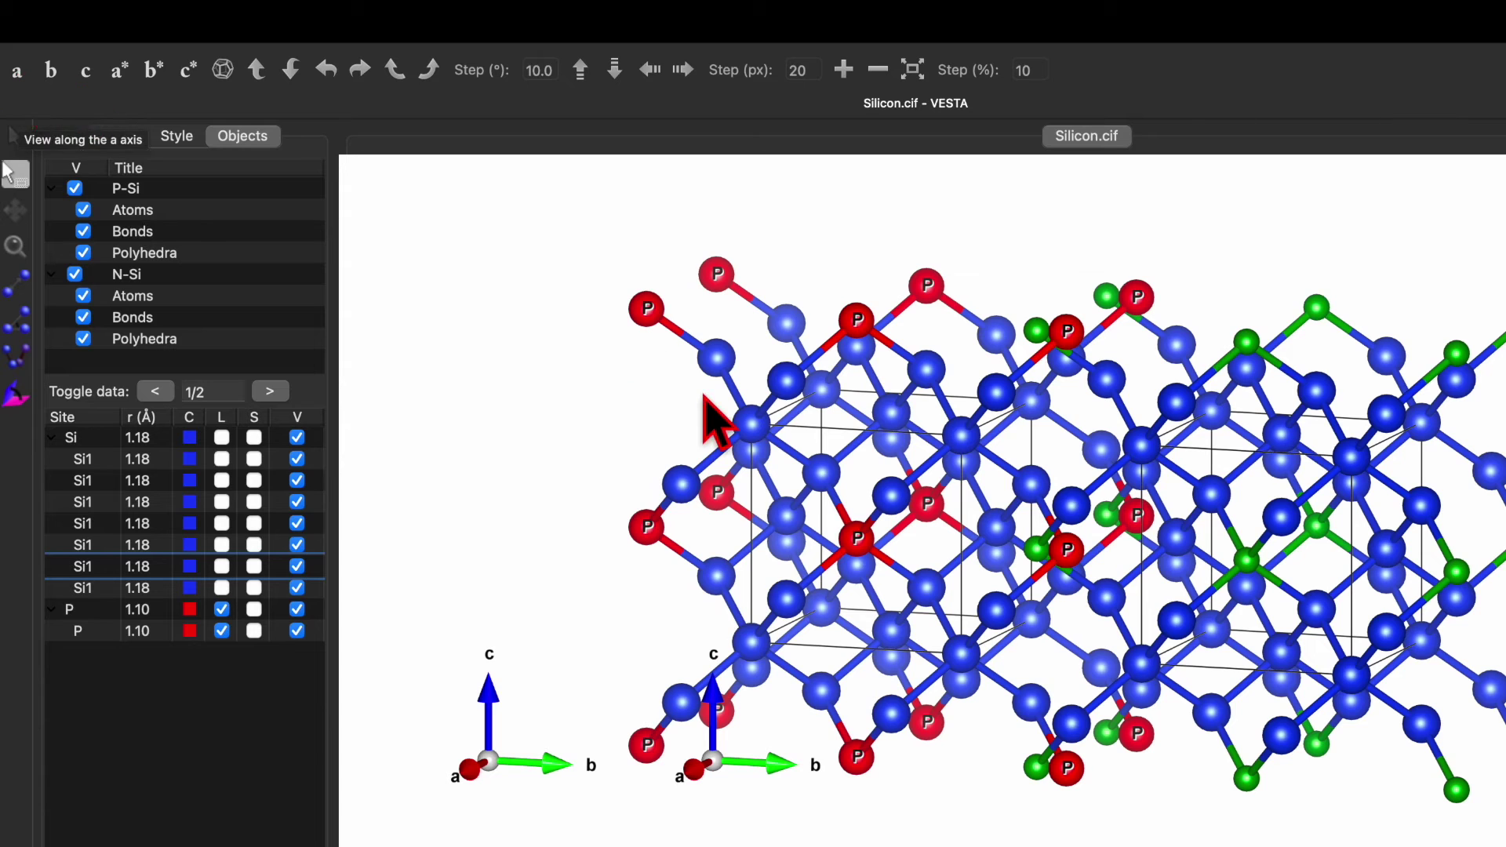
- Import Silicon.cif from Downloads as a third phase titled Si
{"action": "mouse_move", "coordinate": [185, 9]}
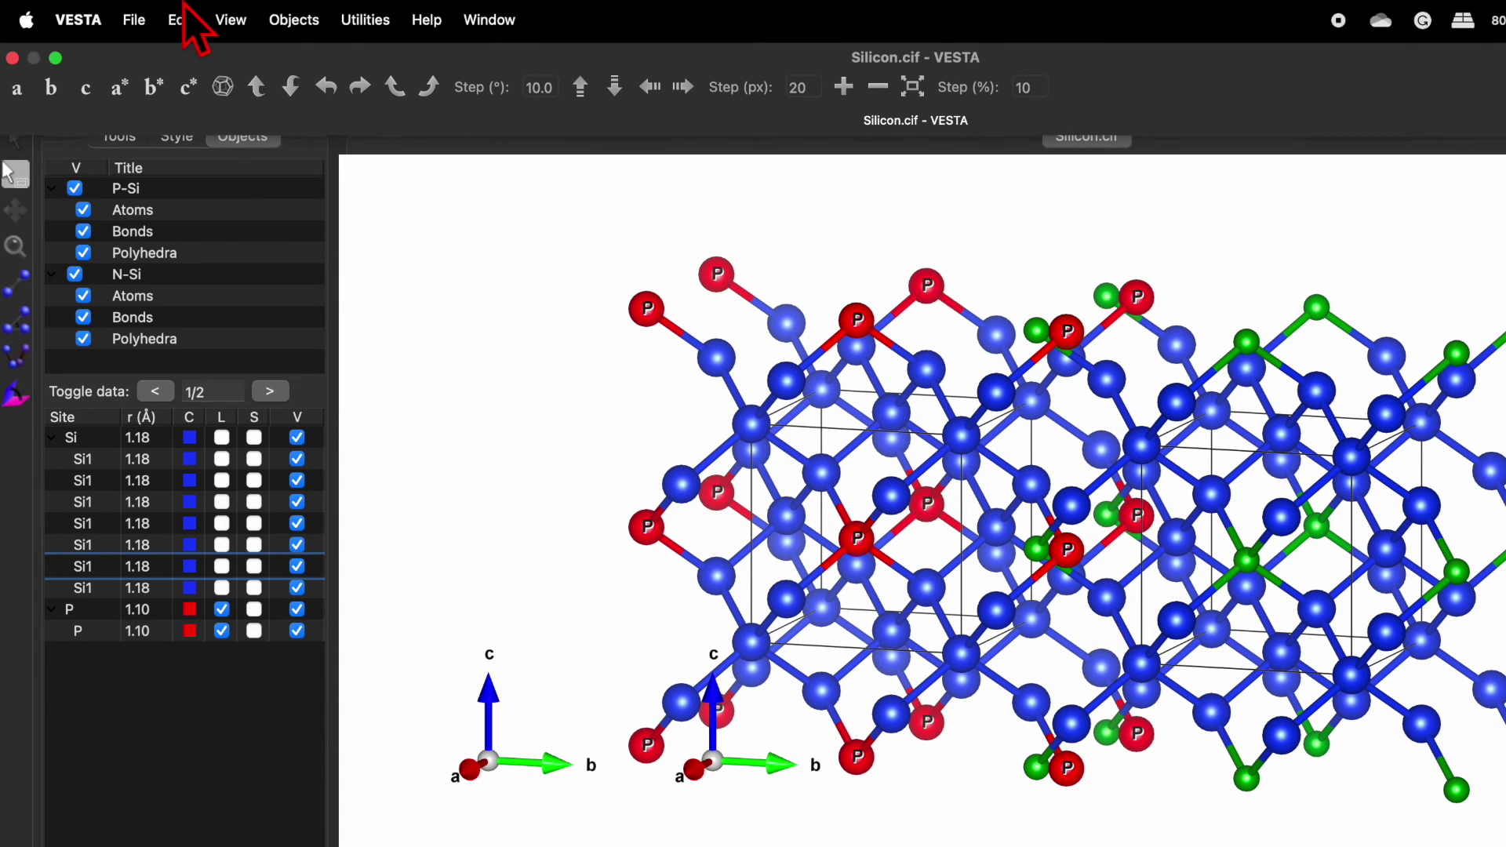
{"action": "left_click", "coordinate": [135, 19]}
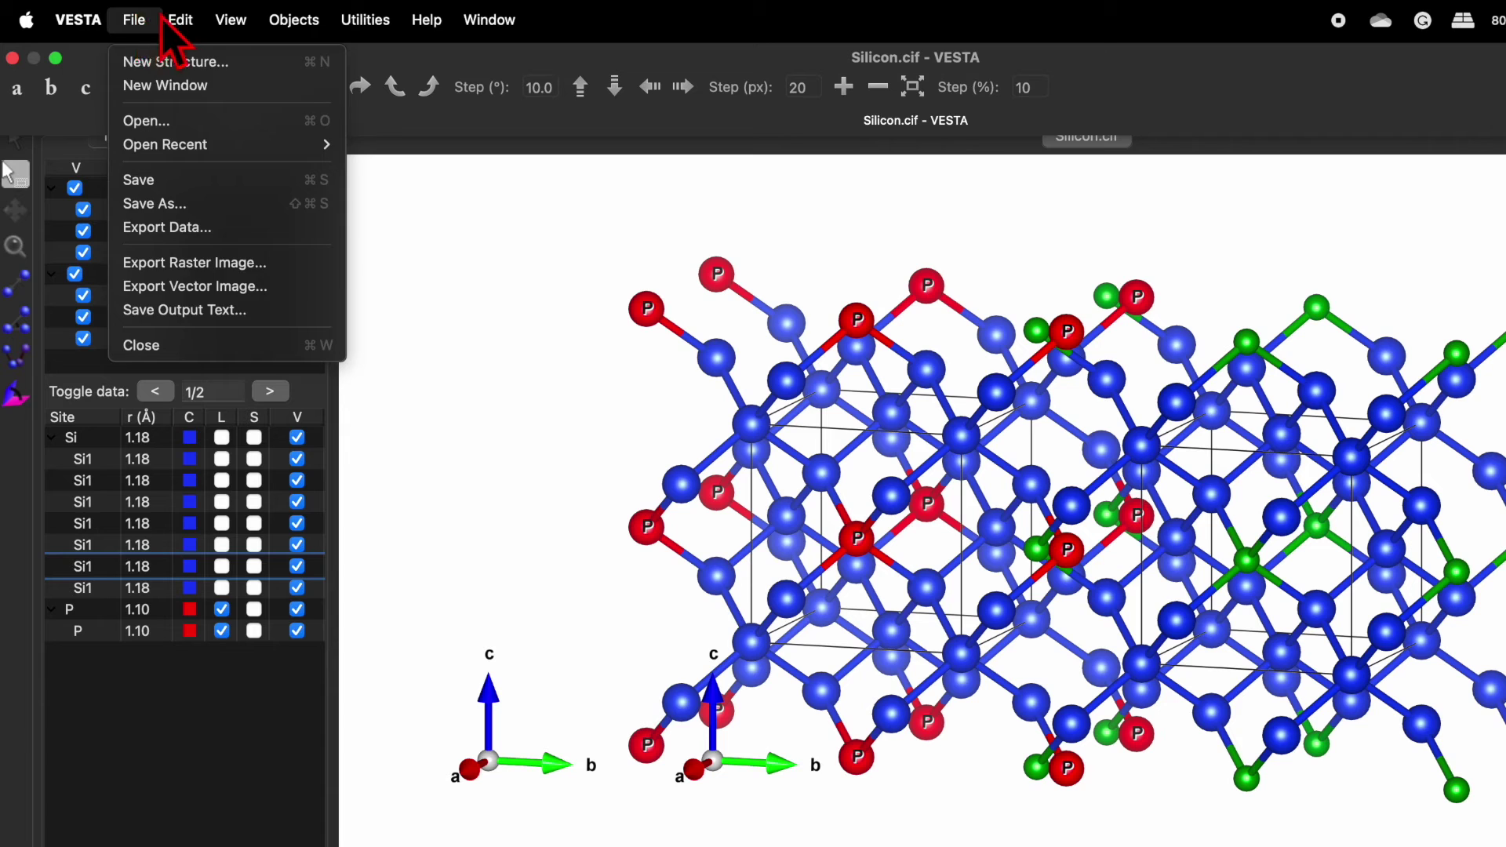
{"action": "mouse_move", "coordinate": [182, 20]}
{"action": "mouse_move", "coordinate": [225, 124]}
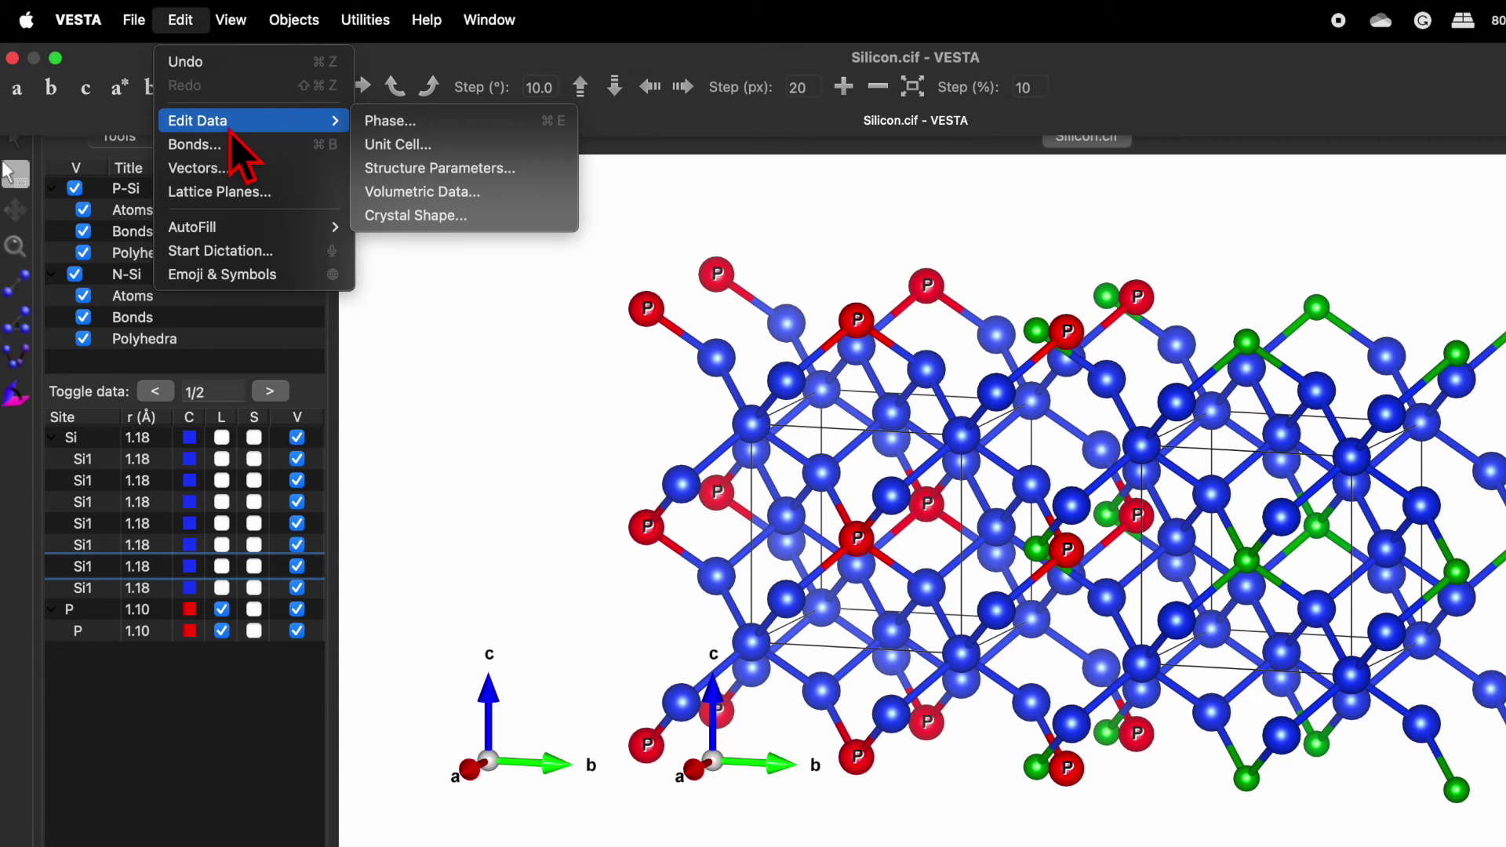
{"action": "left_click", "coordinate": [424, 123]}
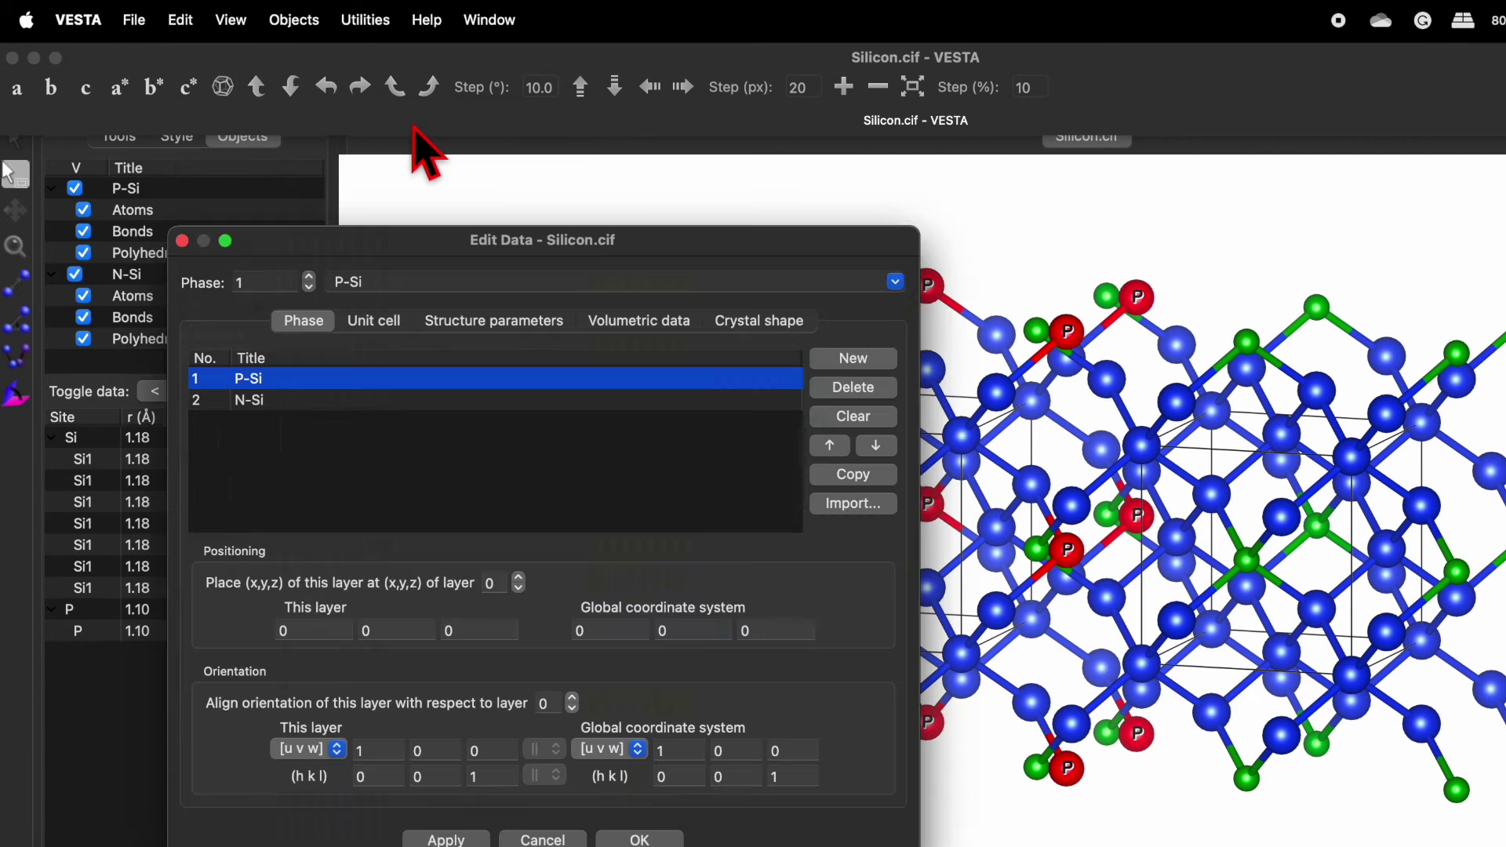
{"action": "left_click", "coordinate": [289, 402]}
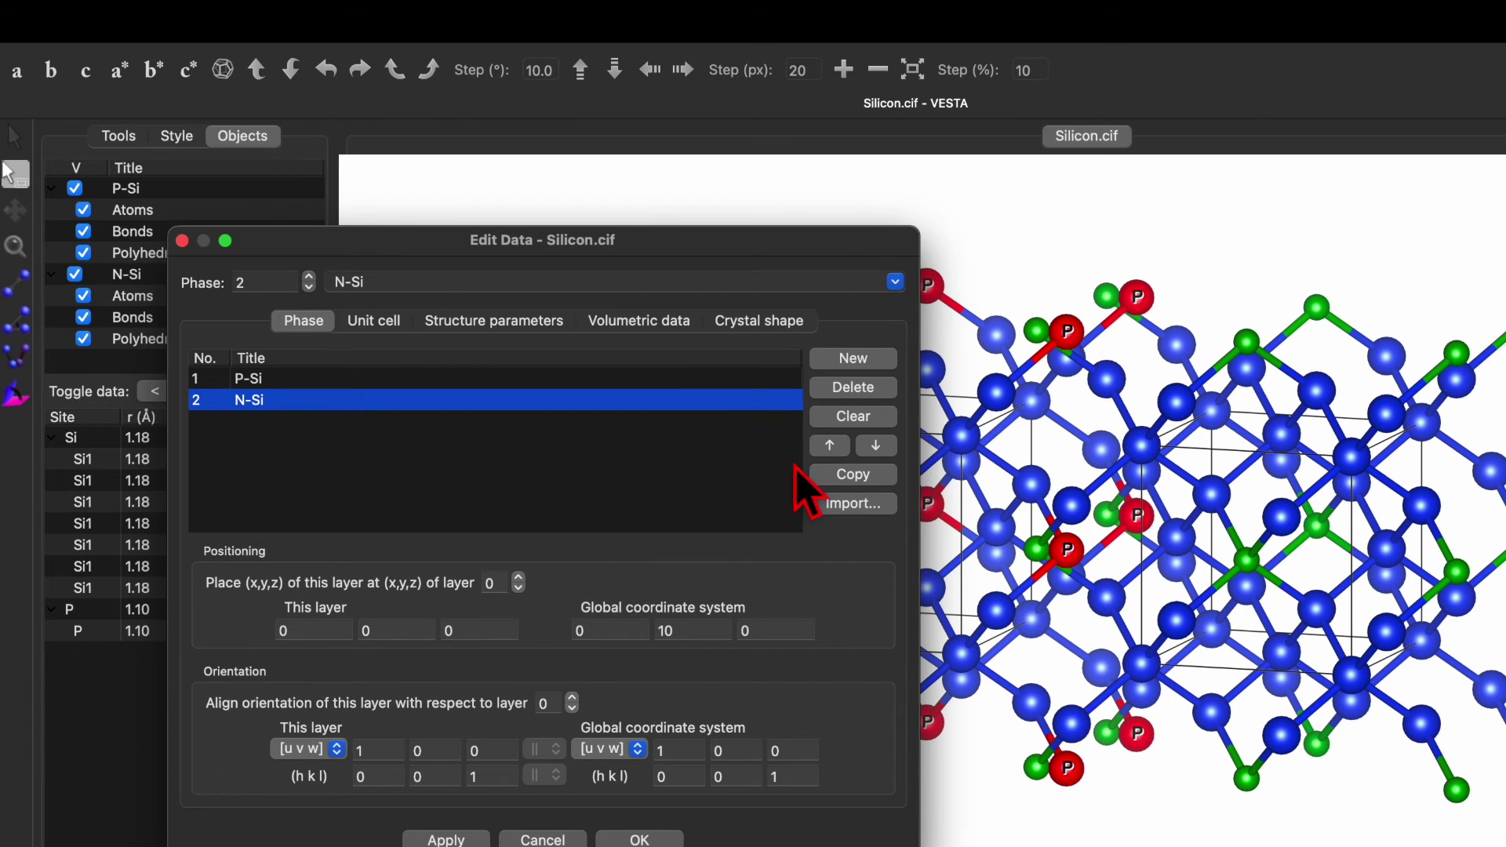
{"action": "left_click", "coordinate": [871, 506]}
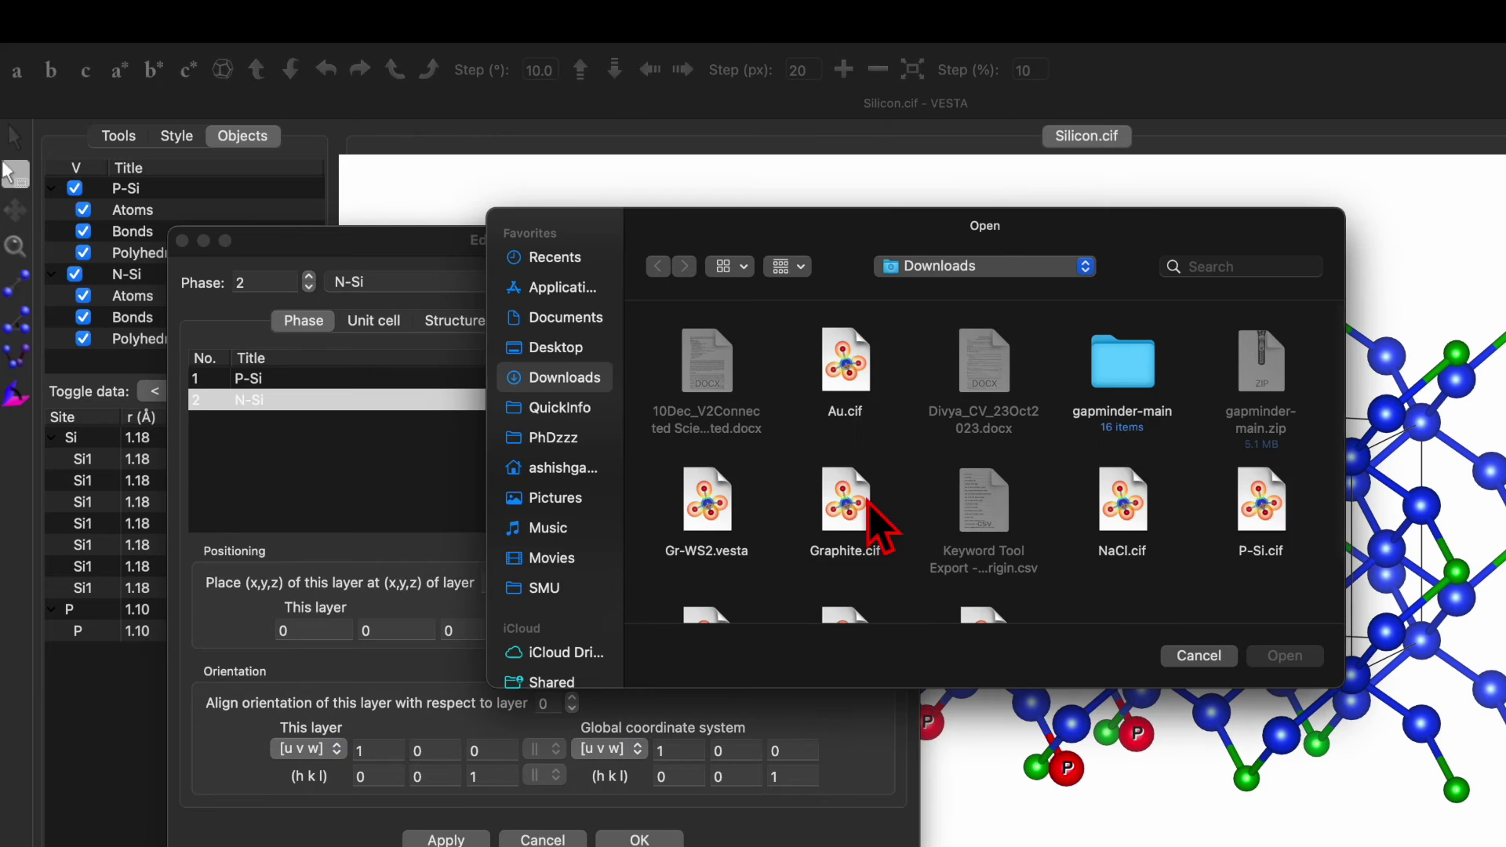
{"action": "scroll", "coordinate": [1051, 518], "scroll_direction": "down", "scroll_amount": 3}
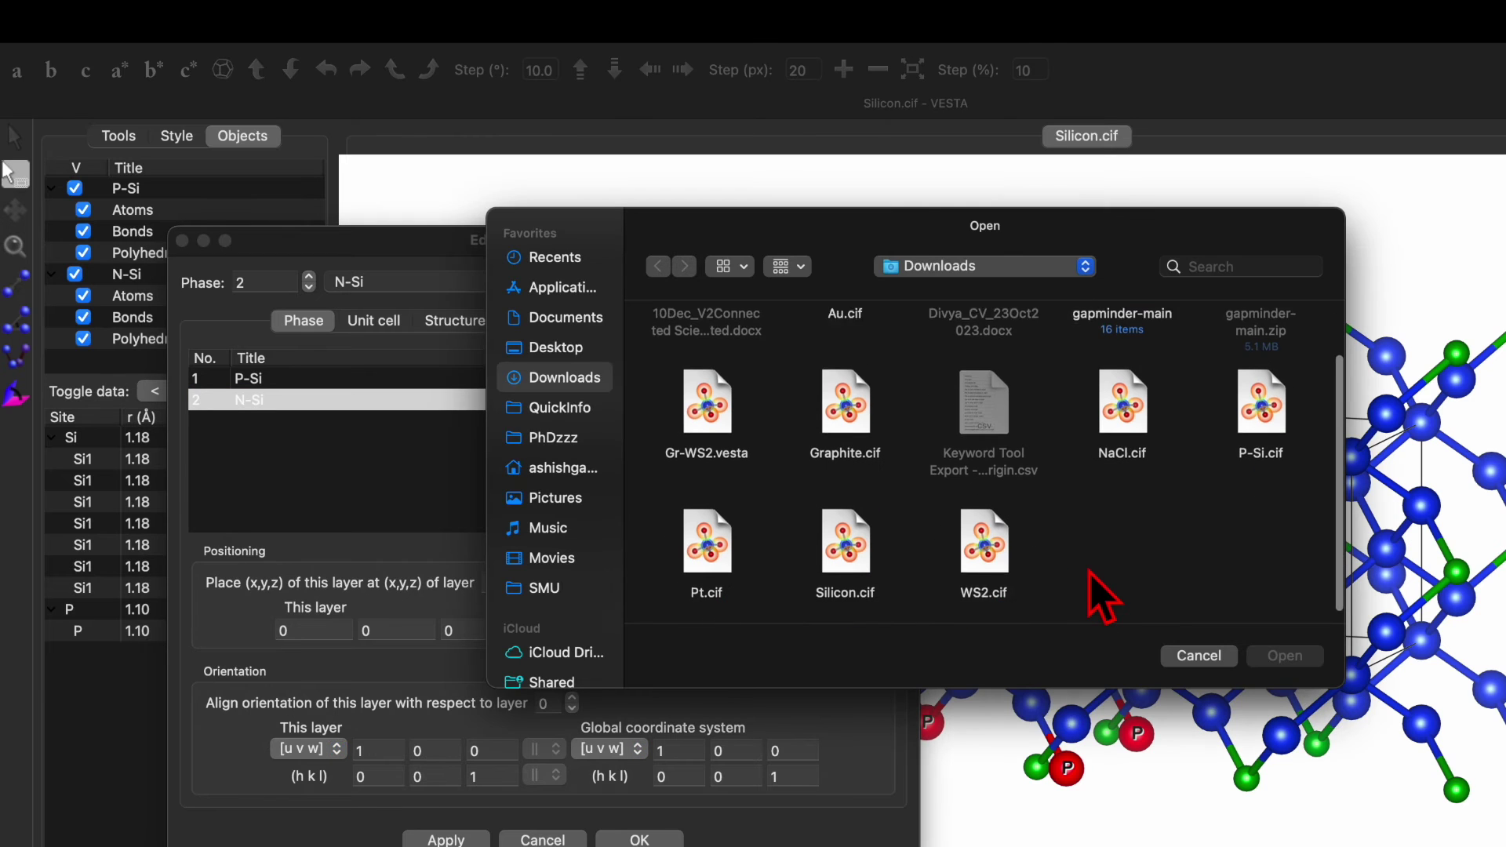
{"action": "left_click", "coordinate": [851, 545]}
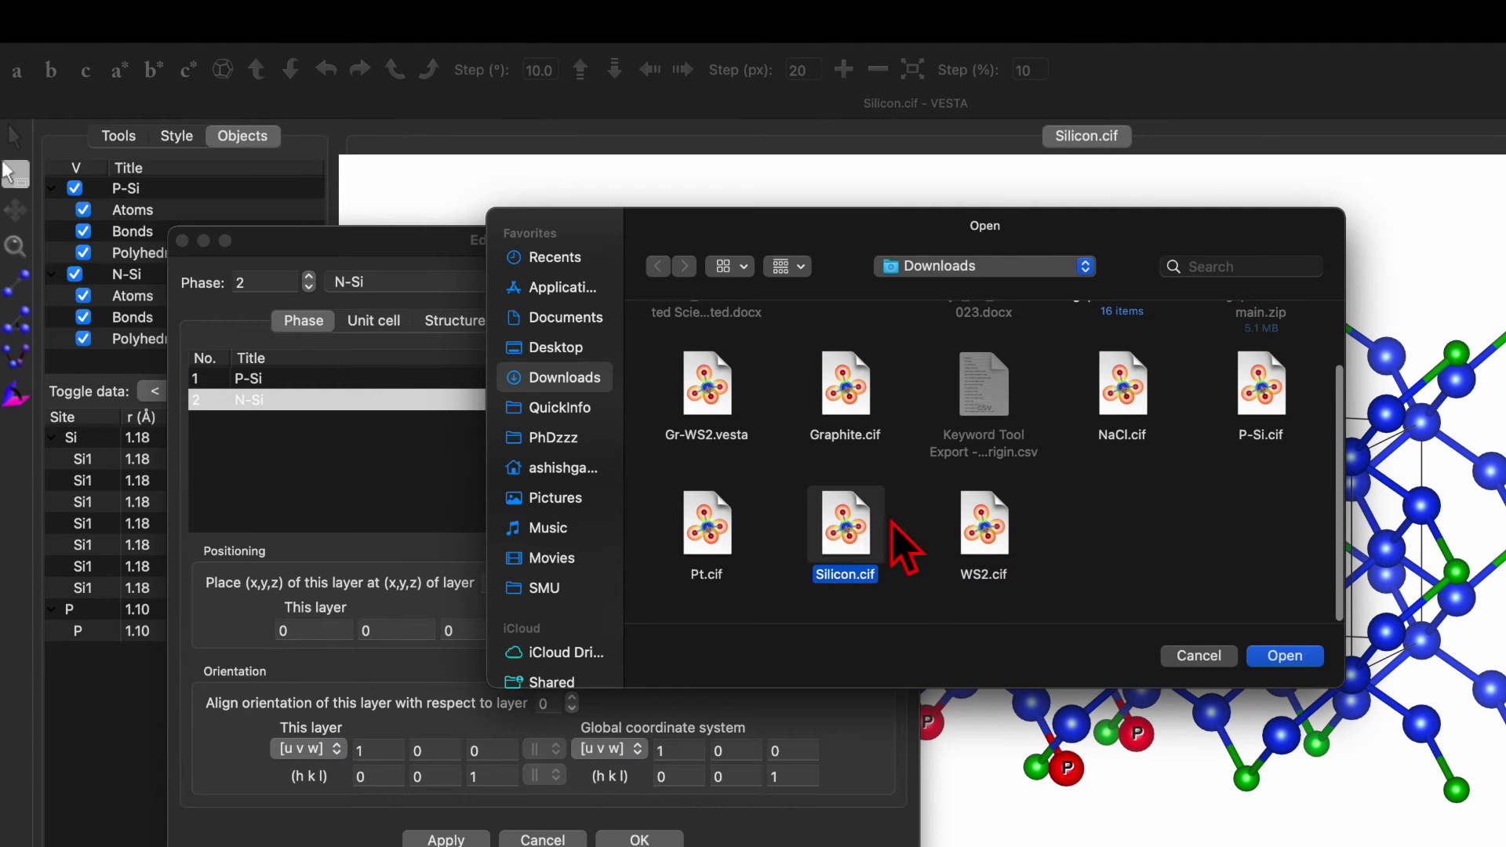
{"action": "left_click", "coordinate": [1287, 657]}
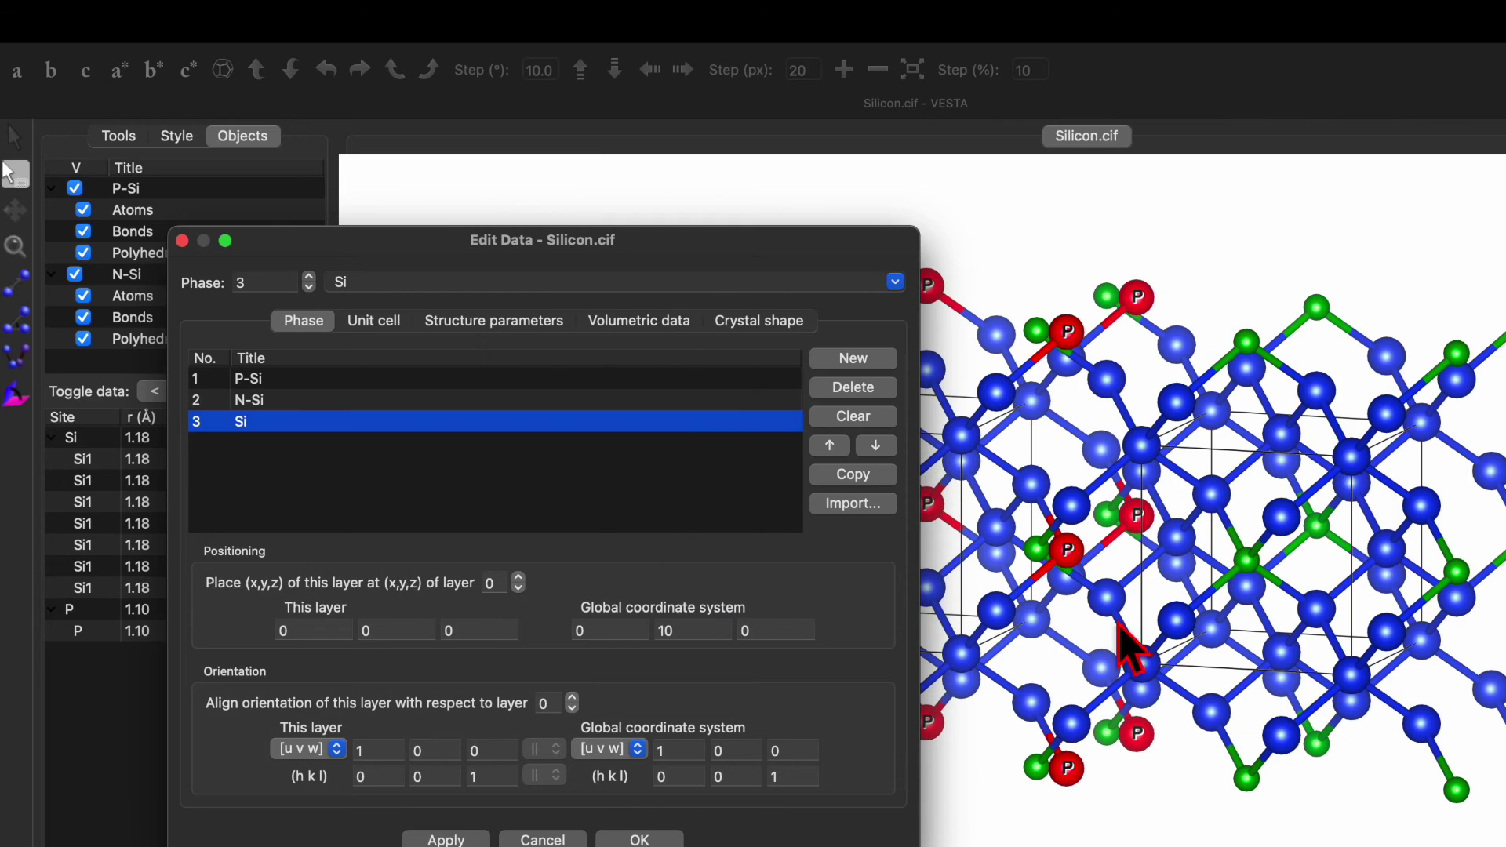
{"action": "left_click", "coordinate": [280, 380]}
- Set the Si phase's global y offset to 20 and apply it
{"action": "left_click", "coordinate": [280, 397]}
{"action": "left_click", "coordinate": [280, 421]}
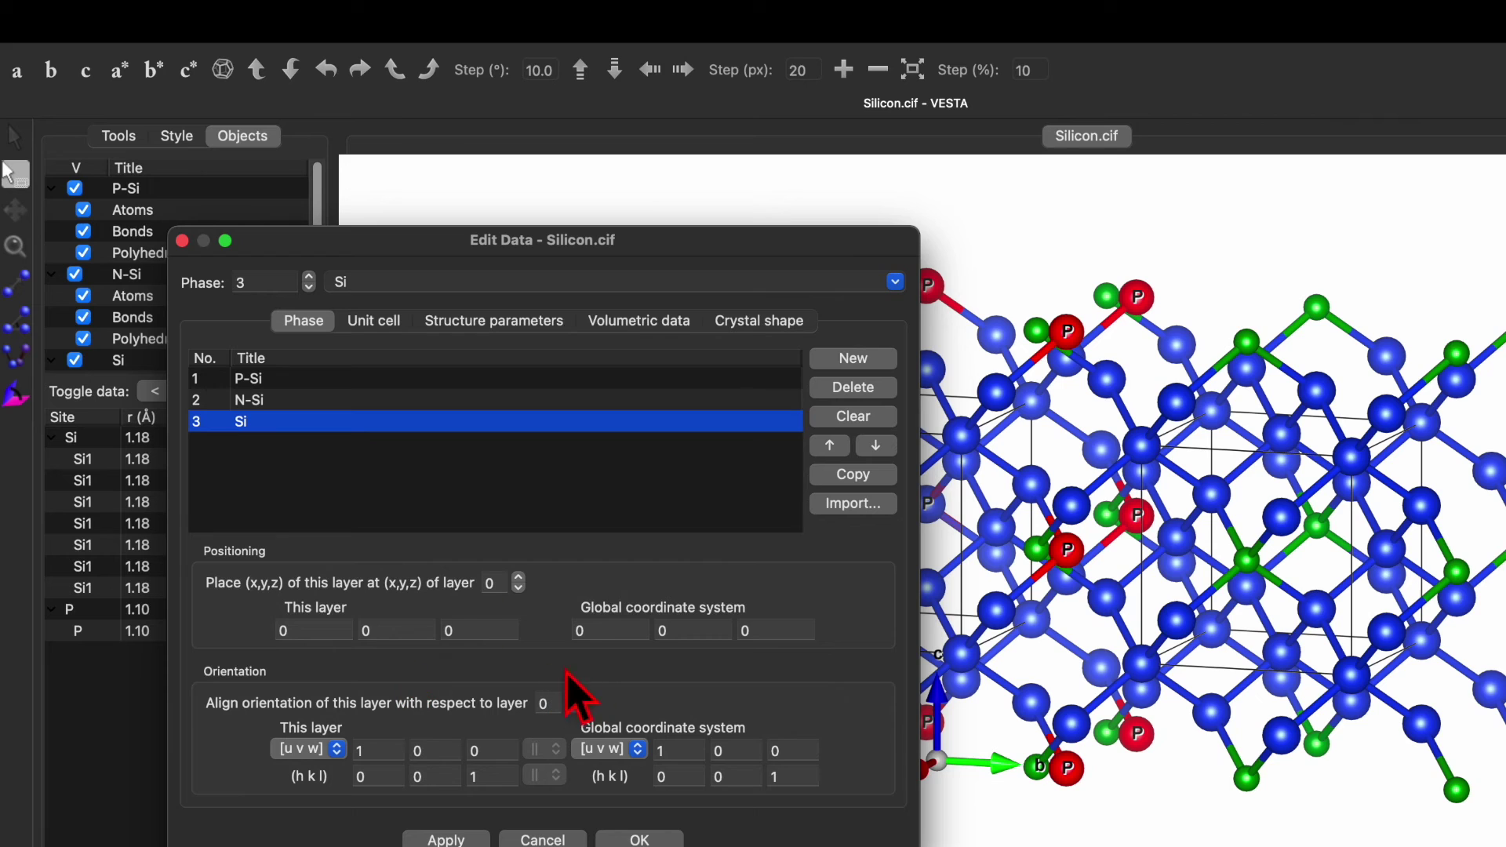
{"action": "left_click", "coordinate": [681, 631]}
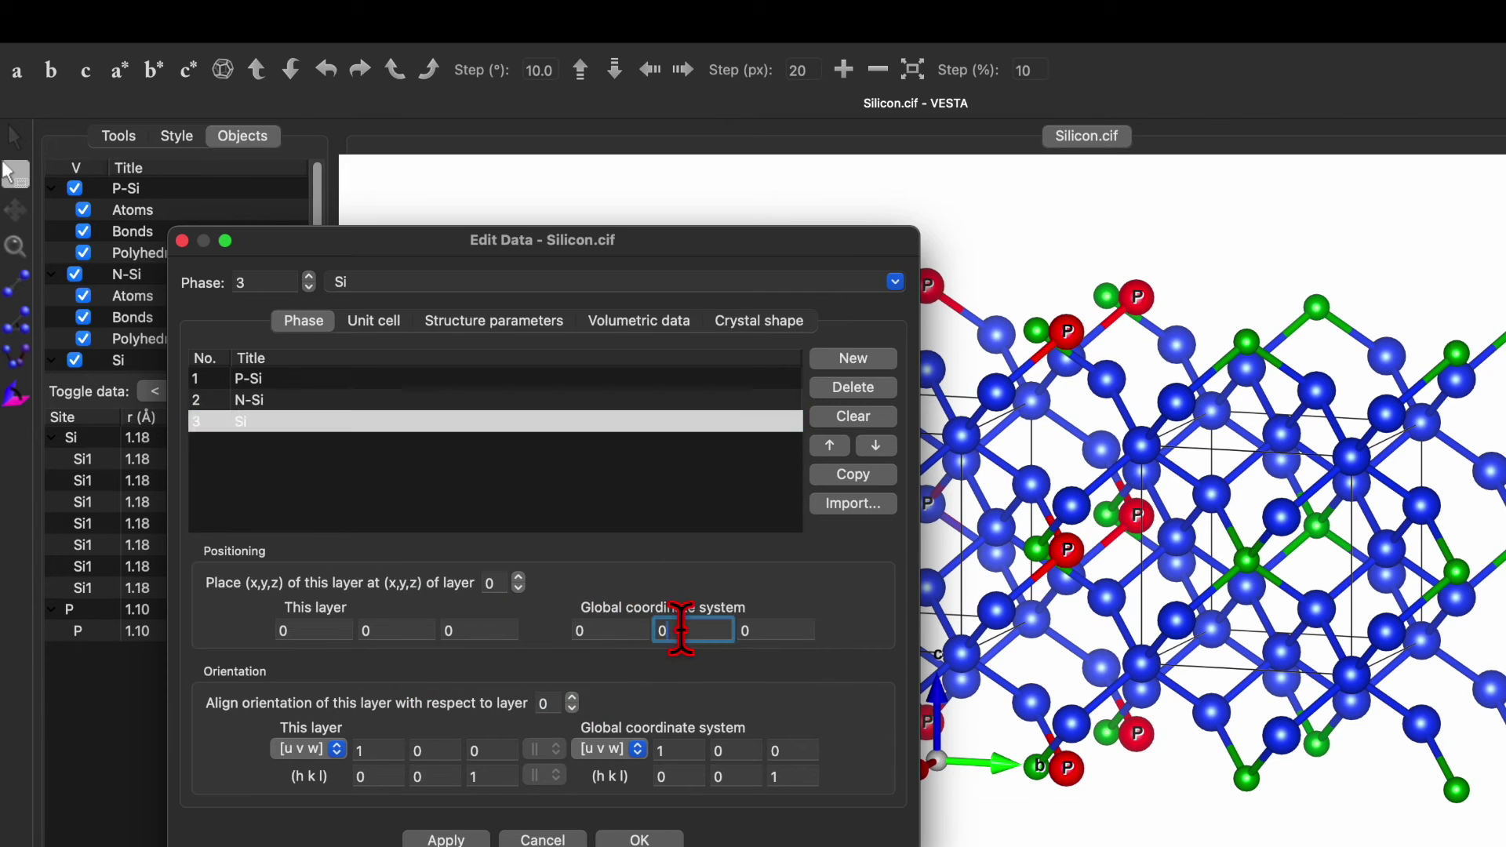
{"action": "type", "text": "20"}
{"action": "left_click", "coordinate": [275, 400]}
{"action": "left_click", "coordinate": [695, 631]}
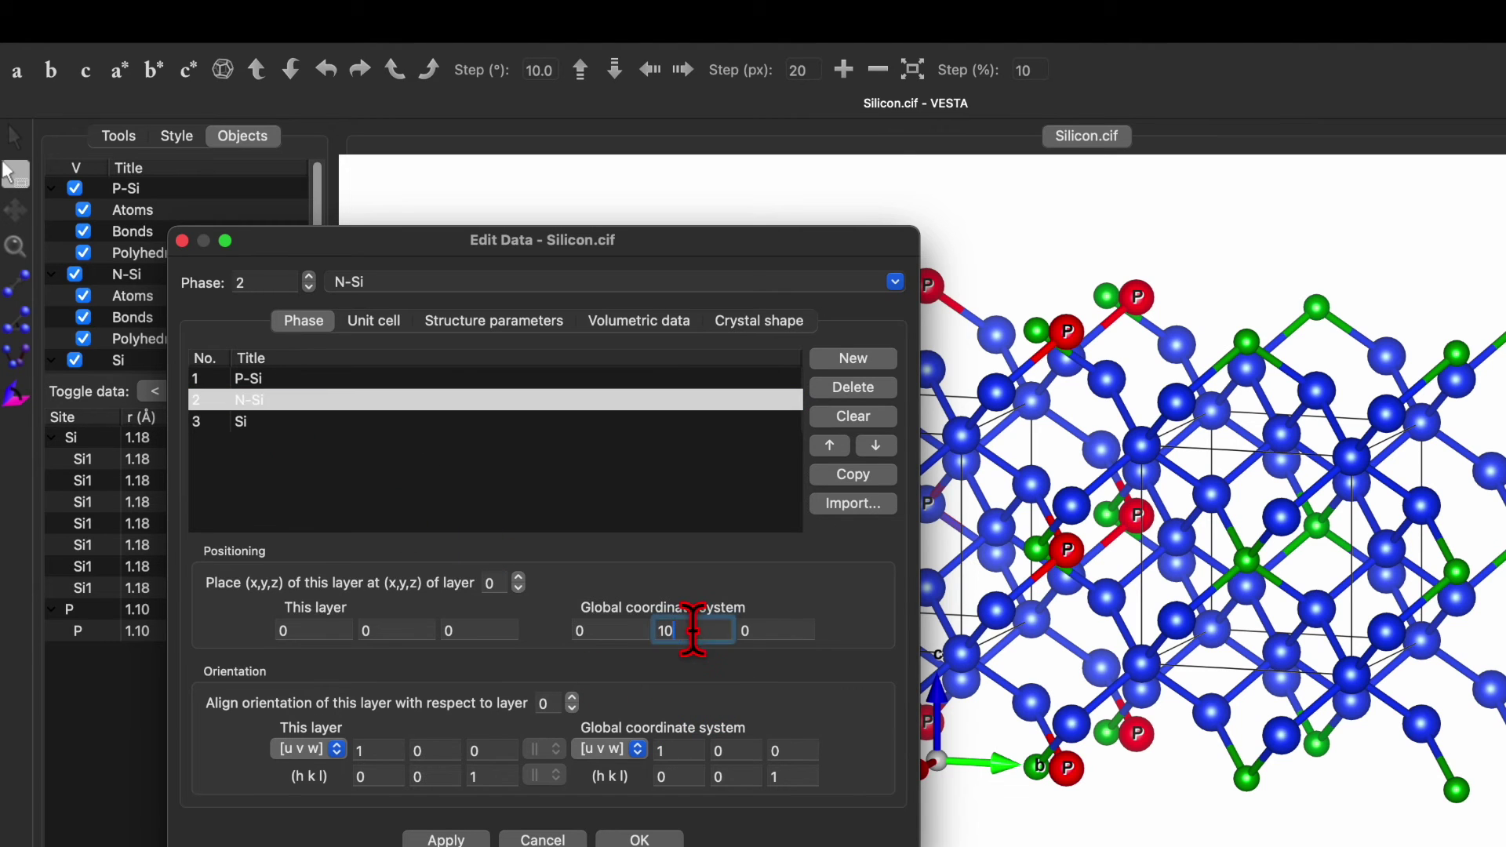
{"action": "left_click", "coordinate": [304, 427]}
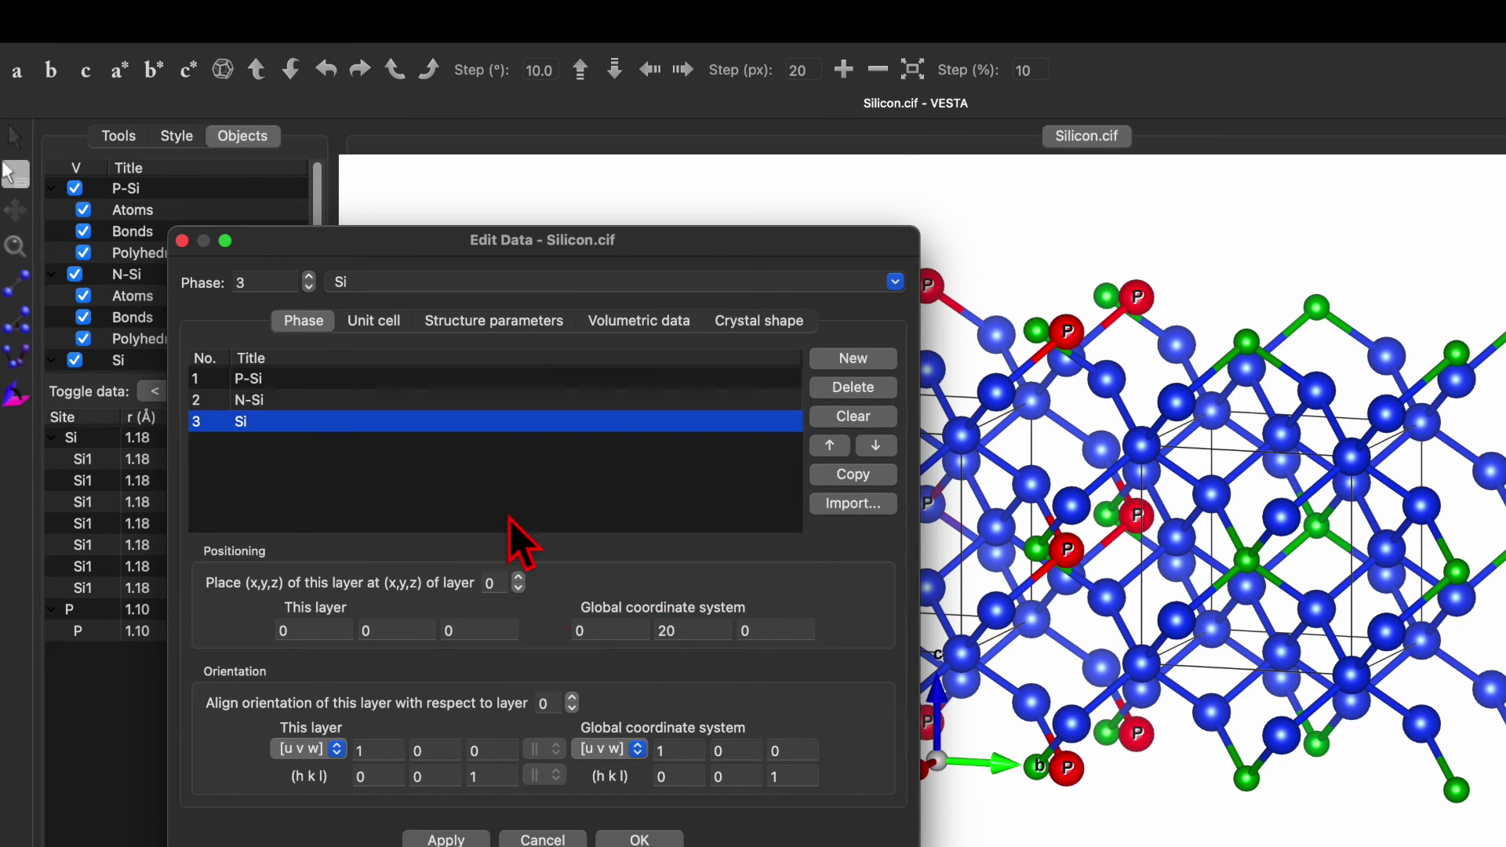
{"action": "left_click", "coordinate": [686, 630]}
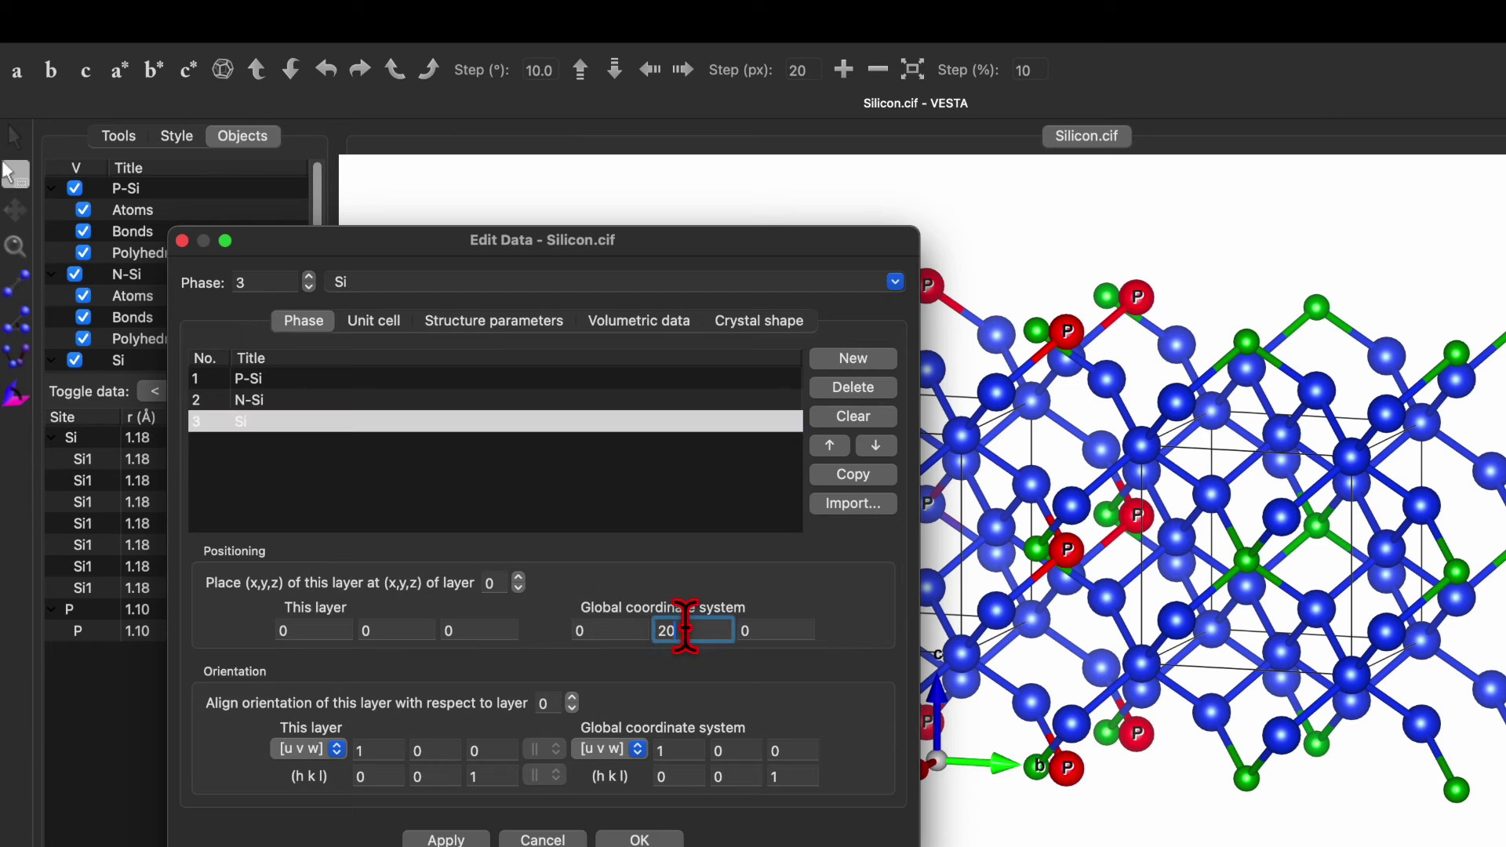
{"action": "left_click", "coordinate": [453, 841]}
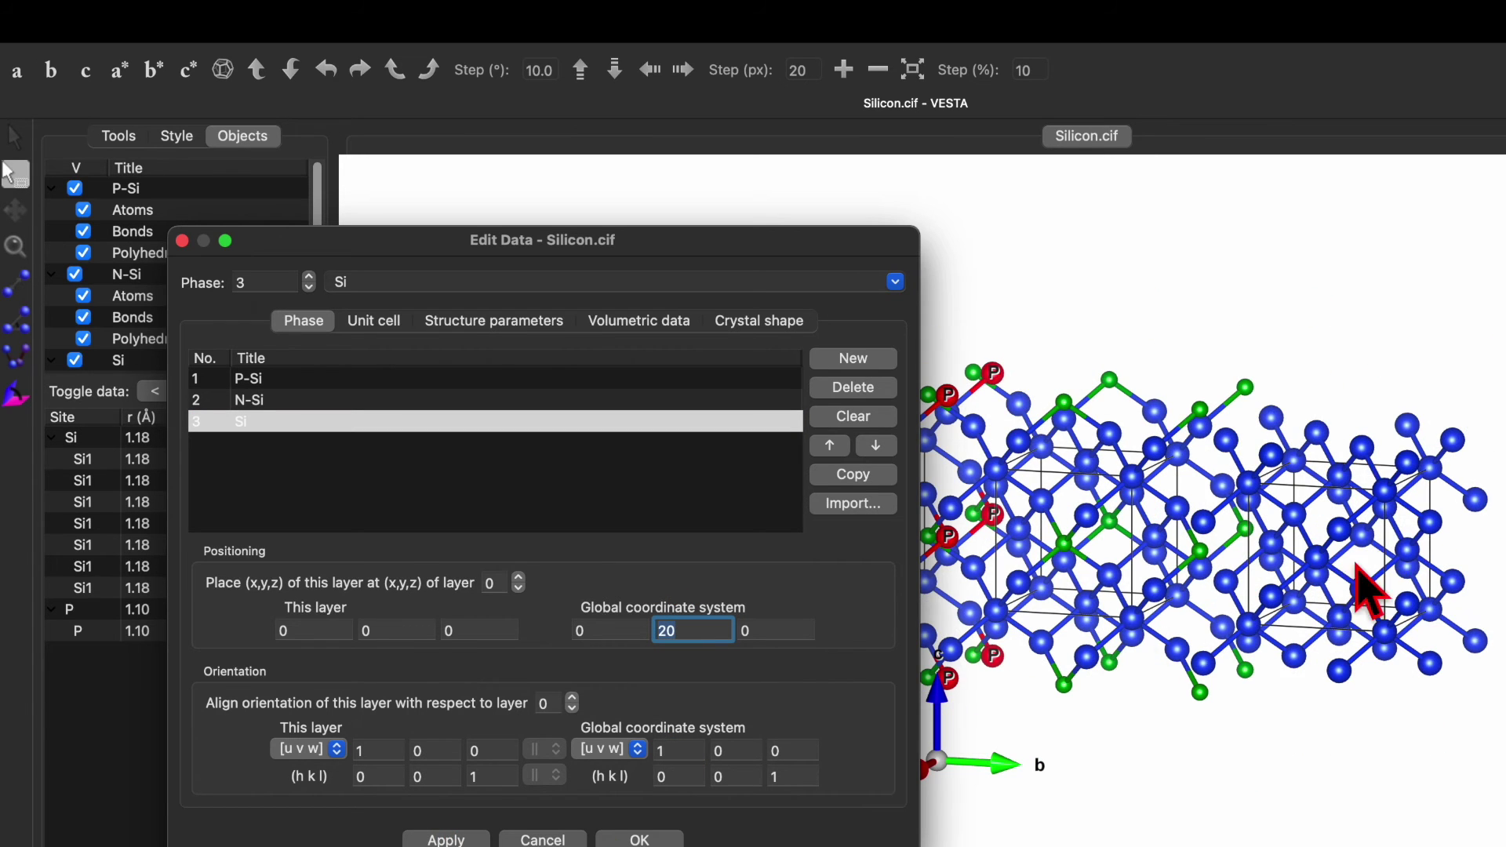
- Close the phase editor, view along the a axis, and delete the first boundary atoms
{"action": "left_click", "coordinate": [663, 840]}
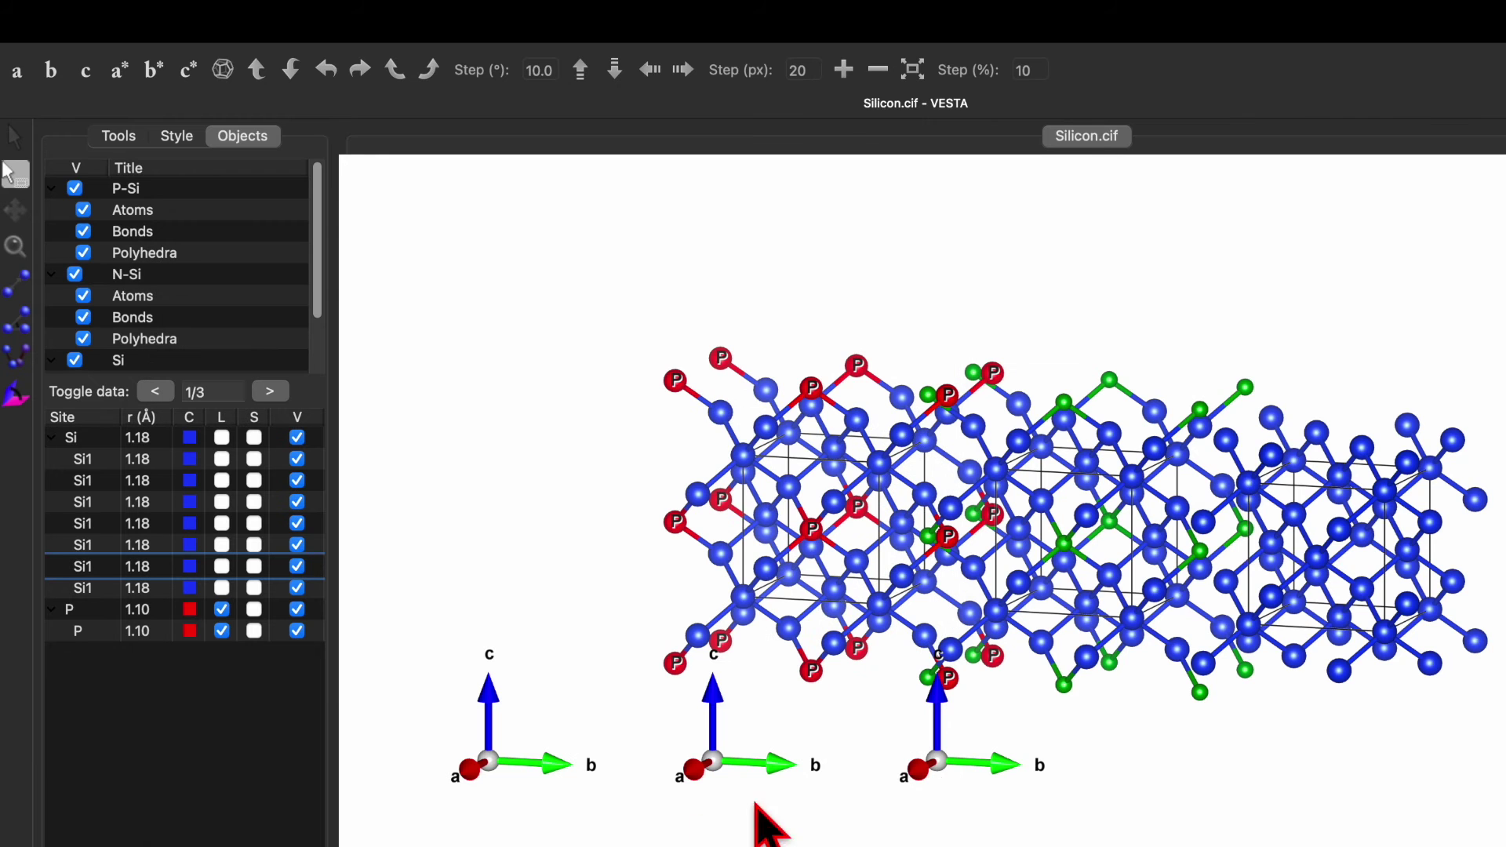
{"action": "left_click", "coordinate": [16, 71]}
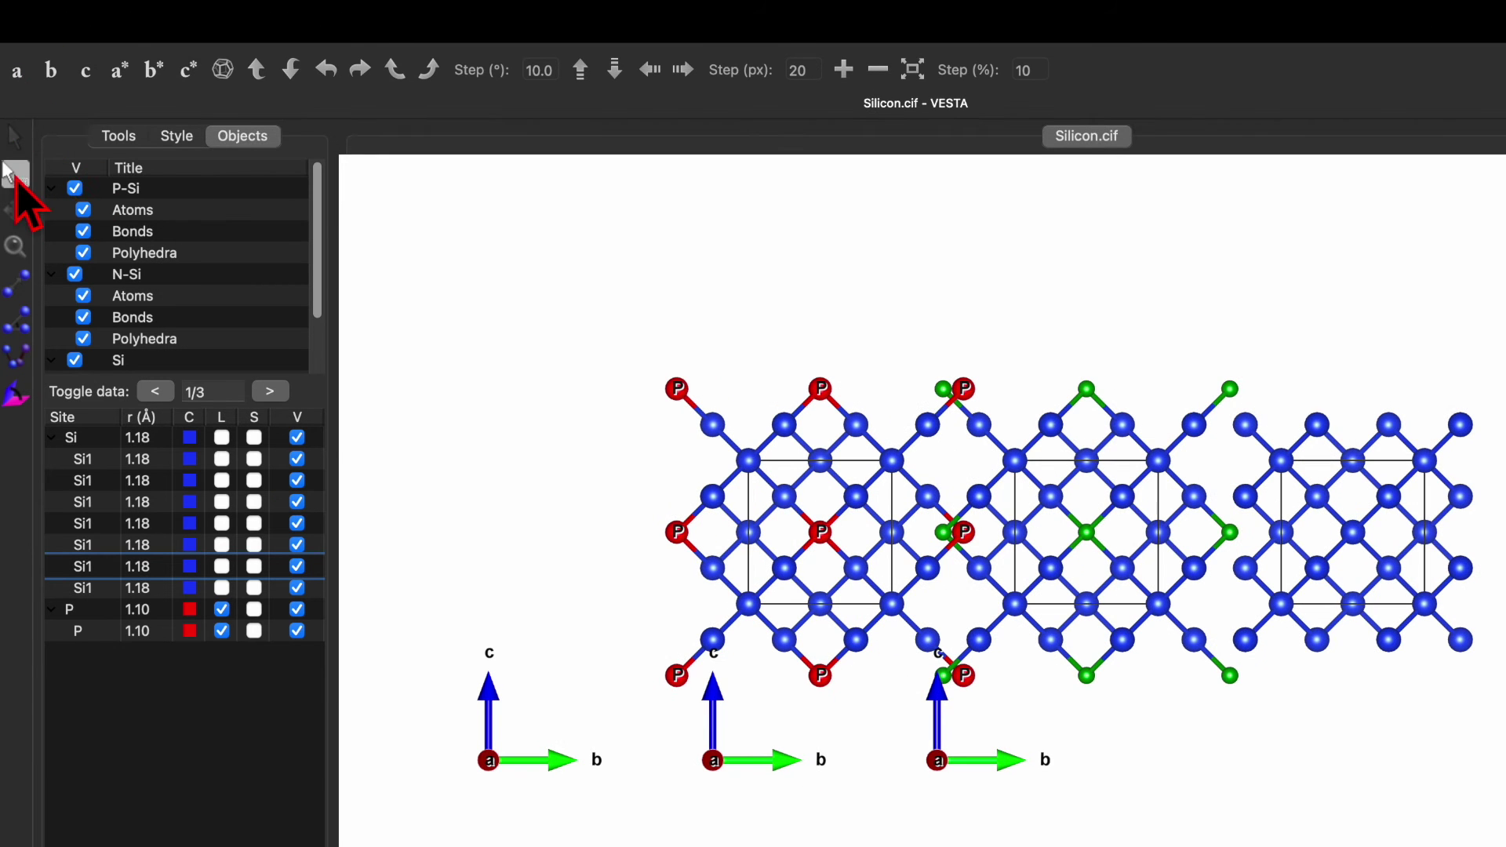
{"action": "left_click_drag", "start_coordinate": [632, 332], "coordinate": [1505, 444]}
{"action": "key", "text": "Delete"}
{"action": "left_click_drag", "start_coordinate": [655, 474], "coordinate": [733, 746]}
{"action": "key", "text": "Delete"}
- Delete the remaining boundary atoms so each structure is a single unit cell
{"action": "left_click_drag", "start_coordinate": [690, 620], "coordinate": [1255, 698]}
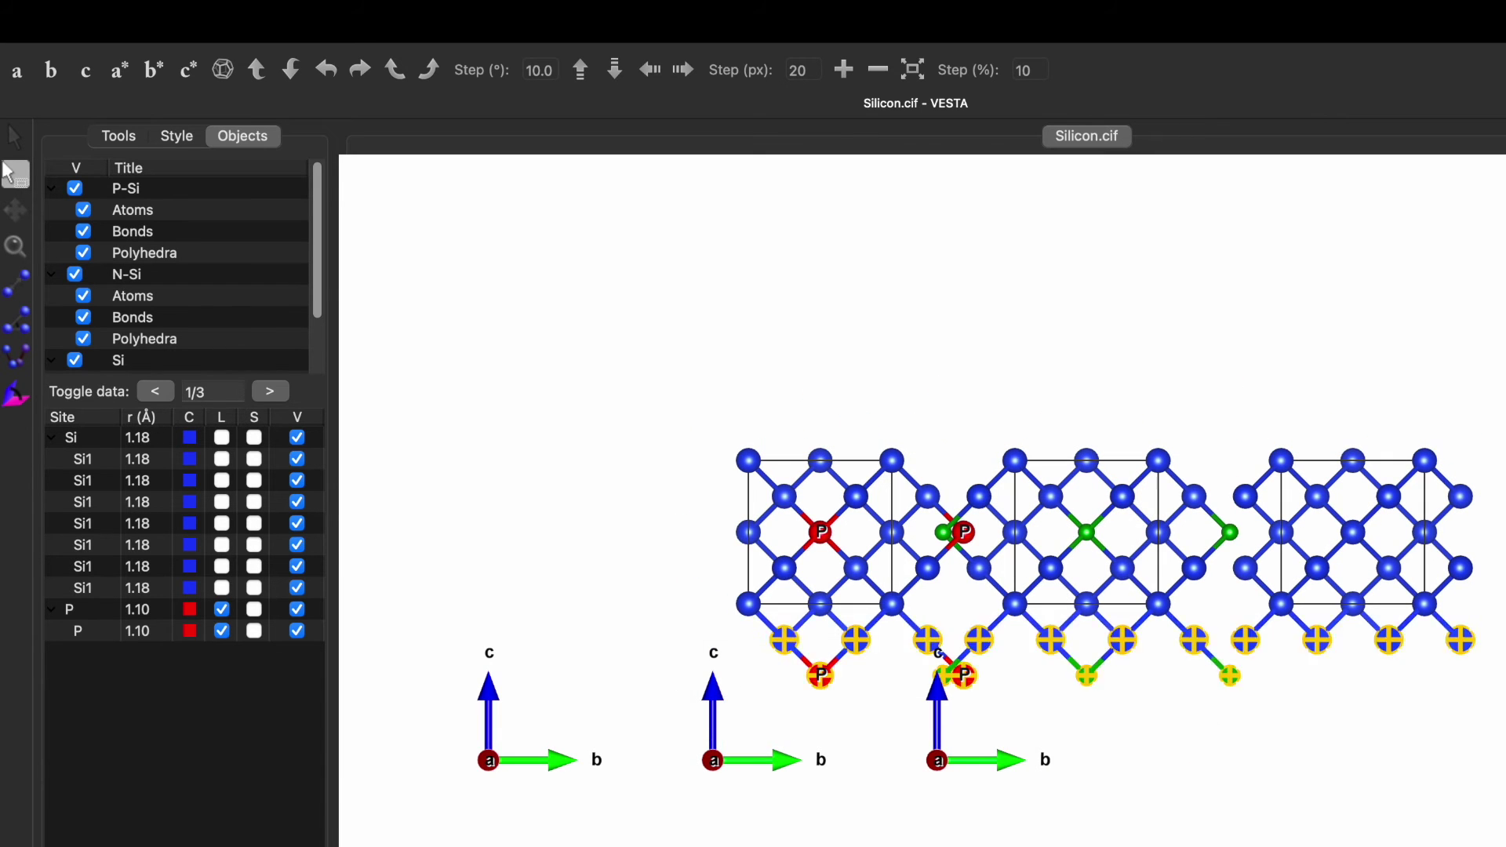
{"action": "key", "text": "Delete"}
{"action": "left_click_drag", "start_coordinate": [1176, 475], "coordinate": [1278, 648]}
{"action": "key", "text": "Delete"}
{"action": "left_click_drag", "start_coordinate": [913, 408], "coordinate": [998, 615]}
{"action": "key", "text": "Delete"}
{"action": "left_click_drag", "start_coordinate": [1505, 386], "coordinate": [1449, 636]}
{"action": "key", "text": "Delete"}
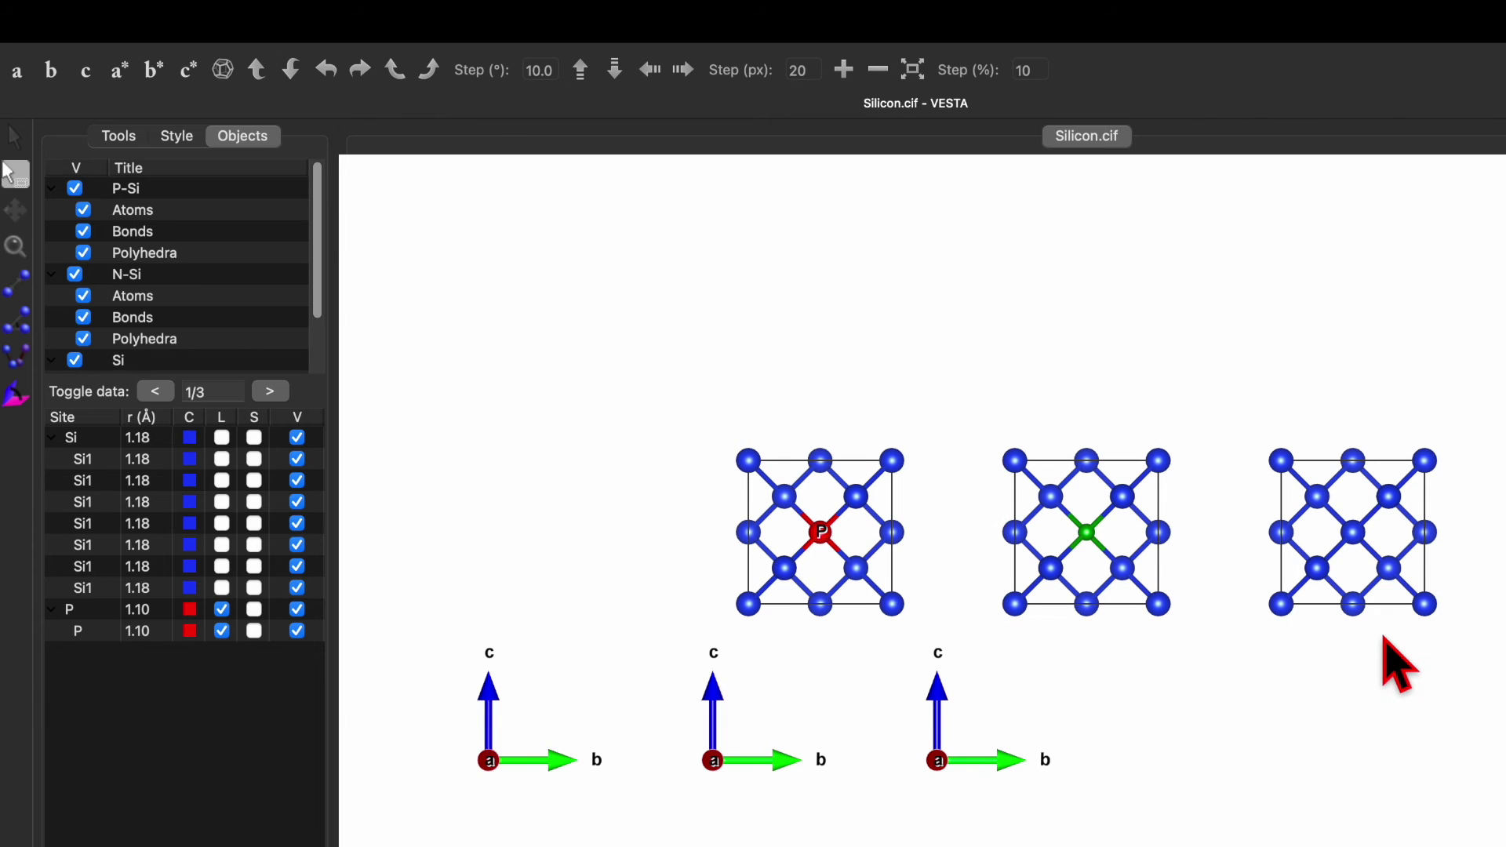
{"action": "scroll", "coordinate": [1387, 641], "scroll_direction": "up", "scroll_amount": 3}
{"action": "scroll", "coordinate": [1396, 663], "scroll_direction": "up", "scroll_amount": 3}
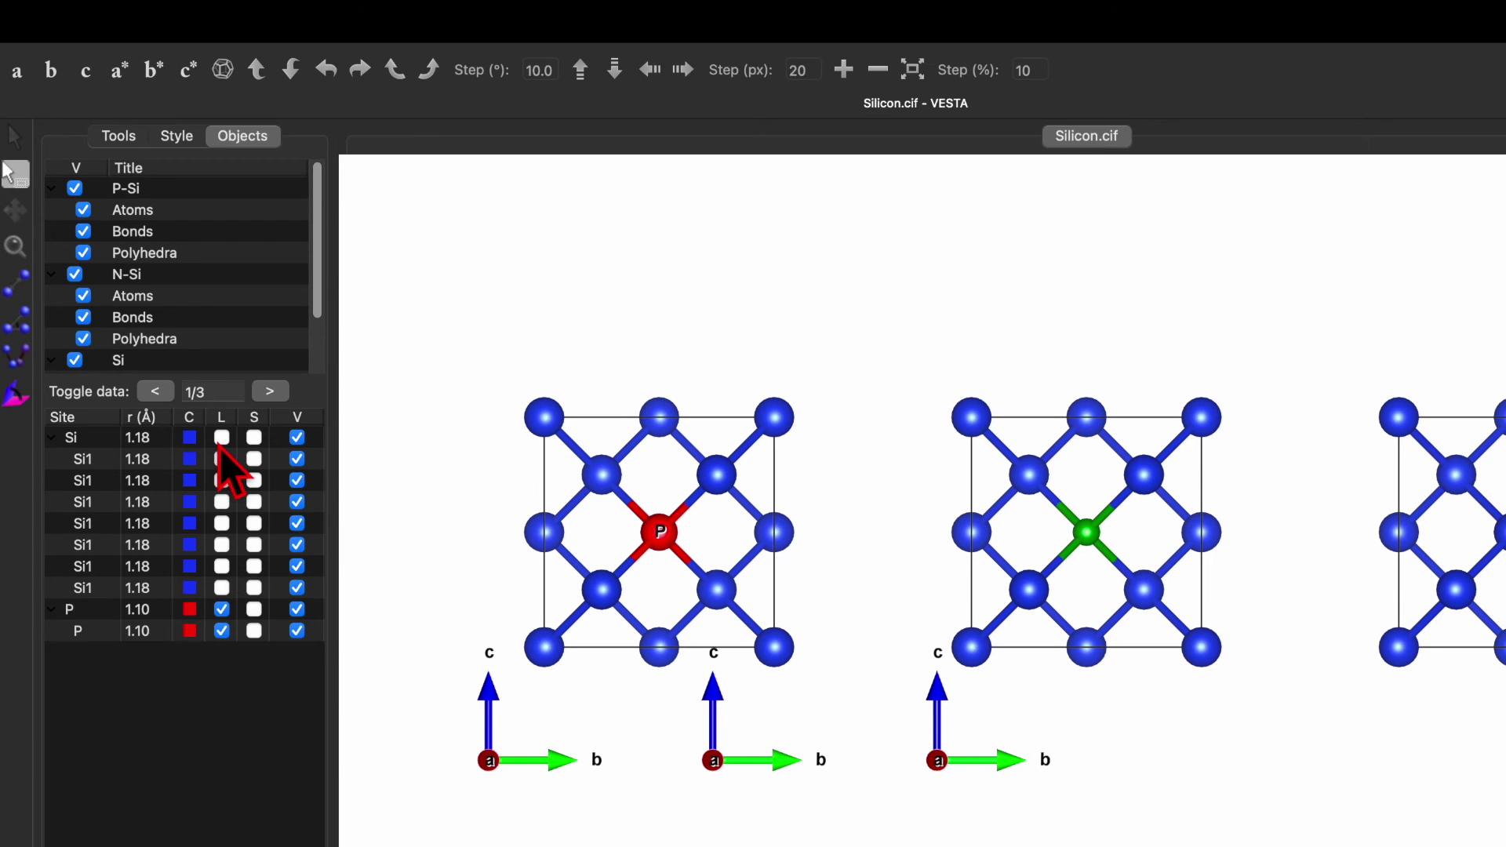
- Show a B label on the boron site of the N-Si phase in the Objects list
{"action": "left_click", "coordinate": [132, 191]}
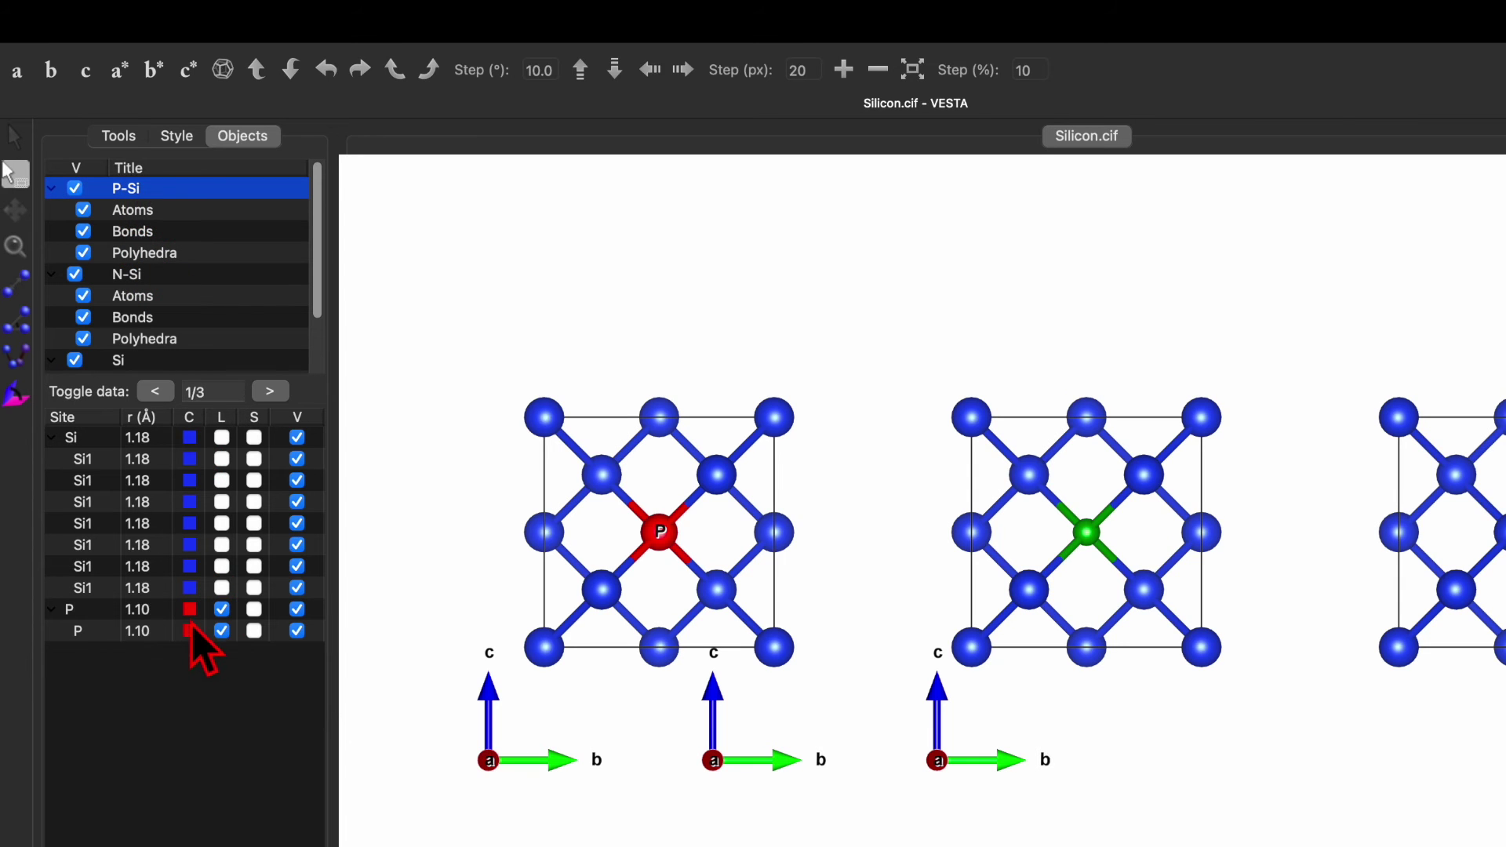
{"action": "left_click", "coordinate": [129, 274]}
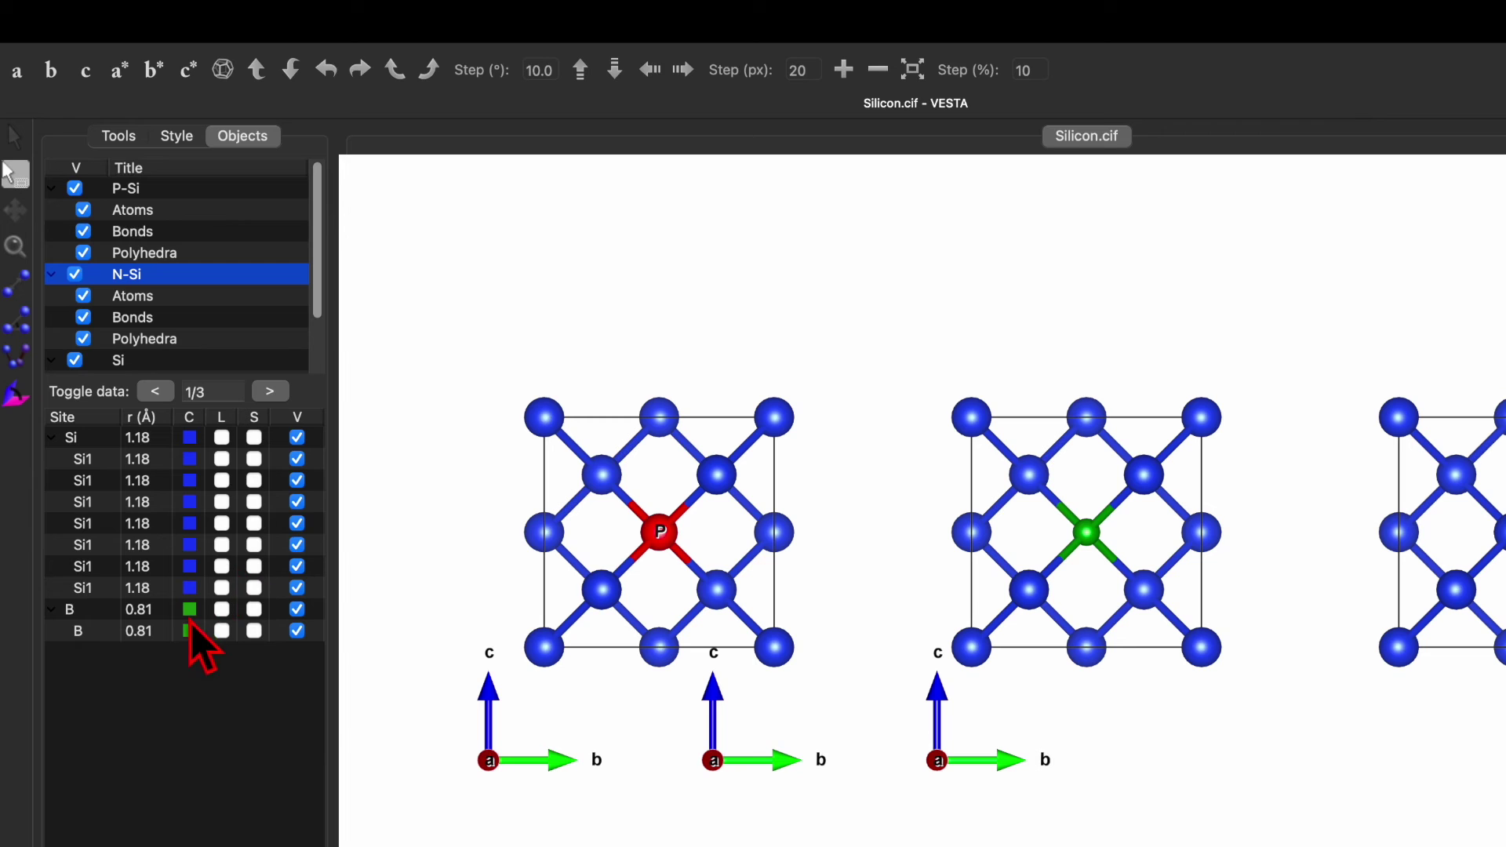
{"action": "left_click", "coordinate": [222, 610]}
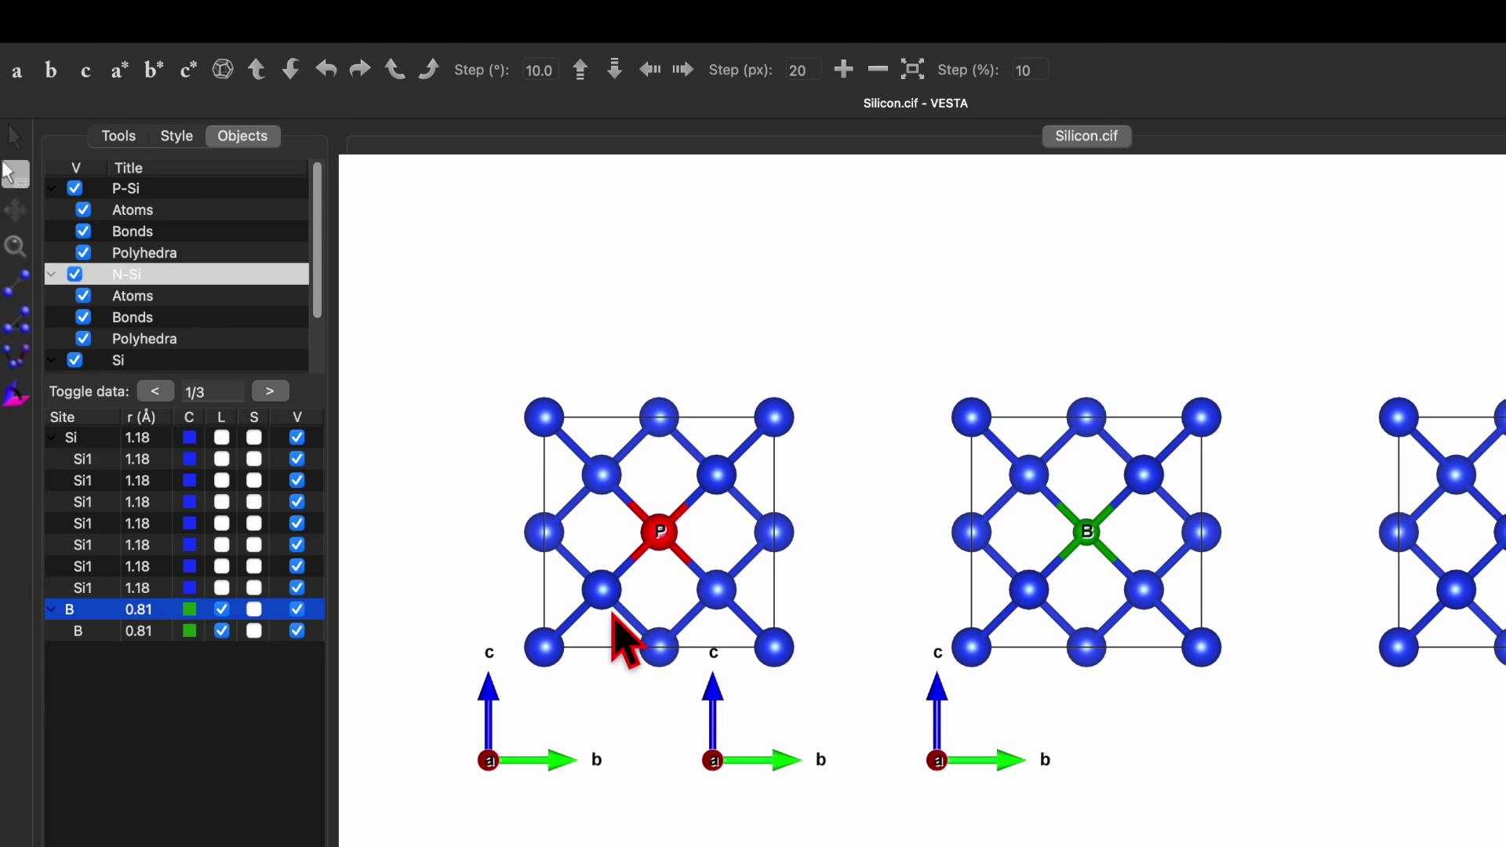
{"action": "left_click", "coordinate": [177, 136]}
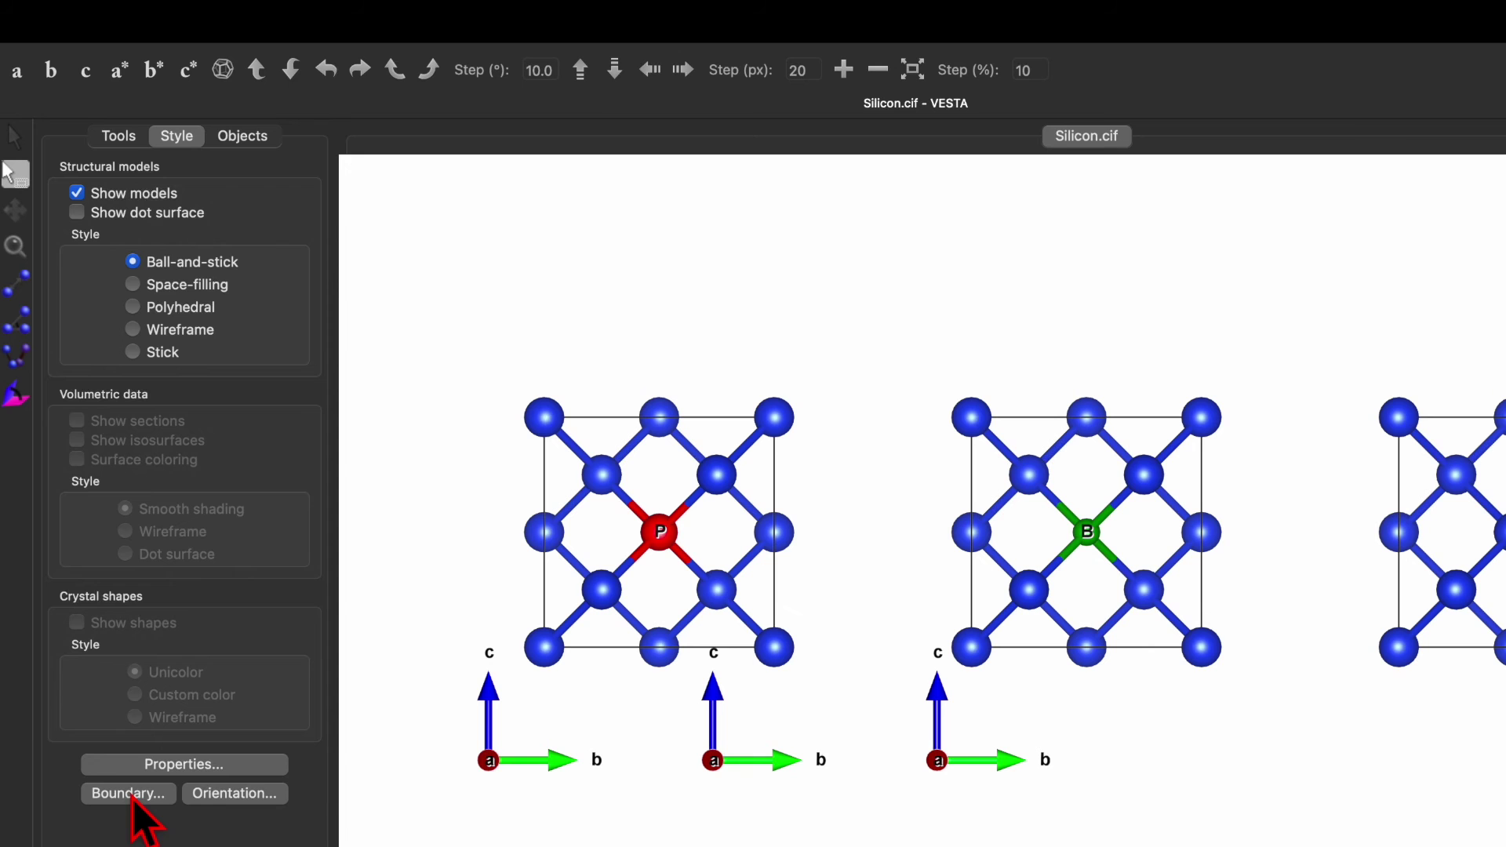
- Untick Show compass in the General properties and close the dialog
{"action": "left_click", "coordinate": [174, 765]}
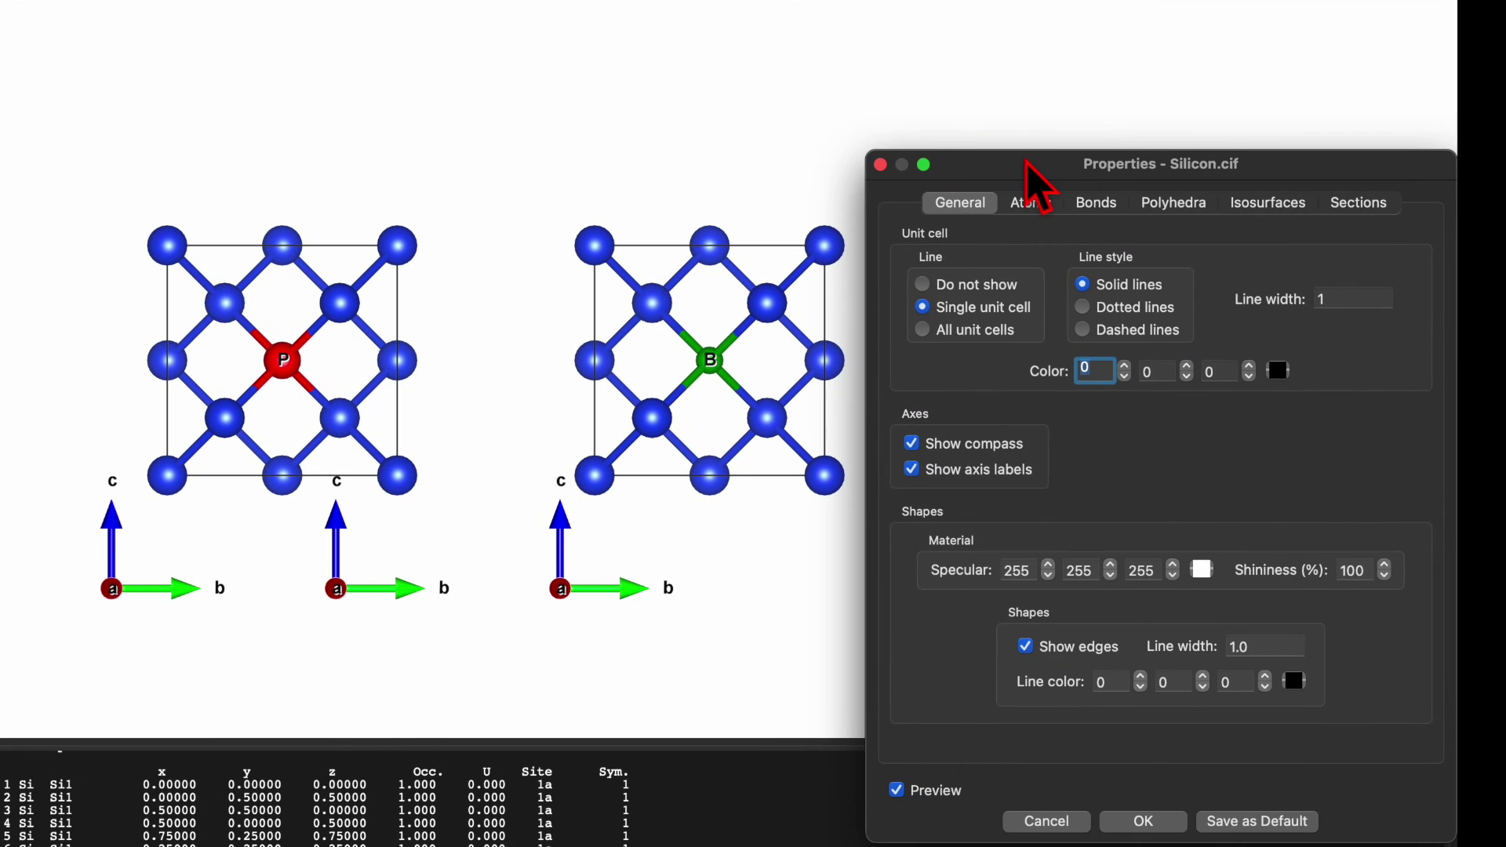
{"action": "left_click_drag", "start_coordinate": [1029, 163], "coordinate": [929, 115]}
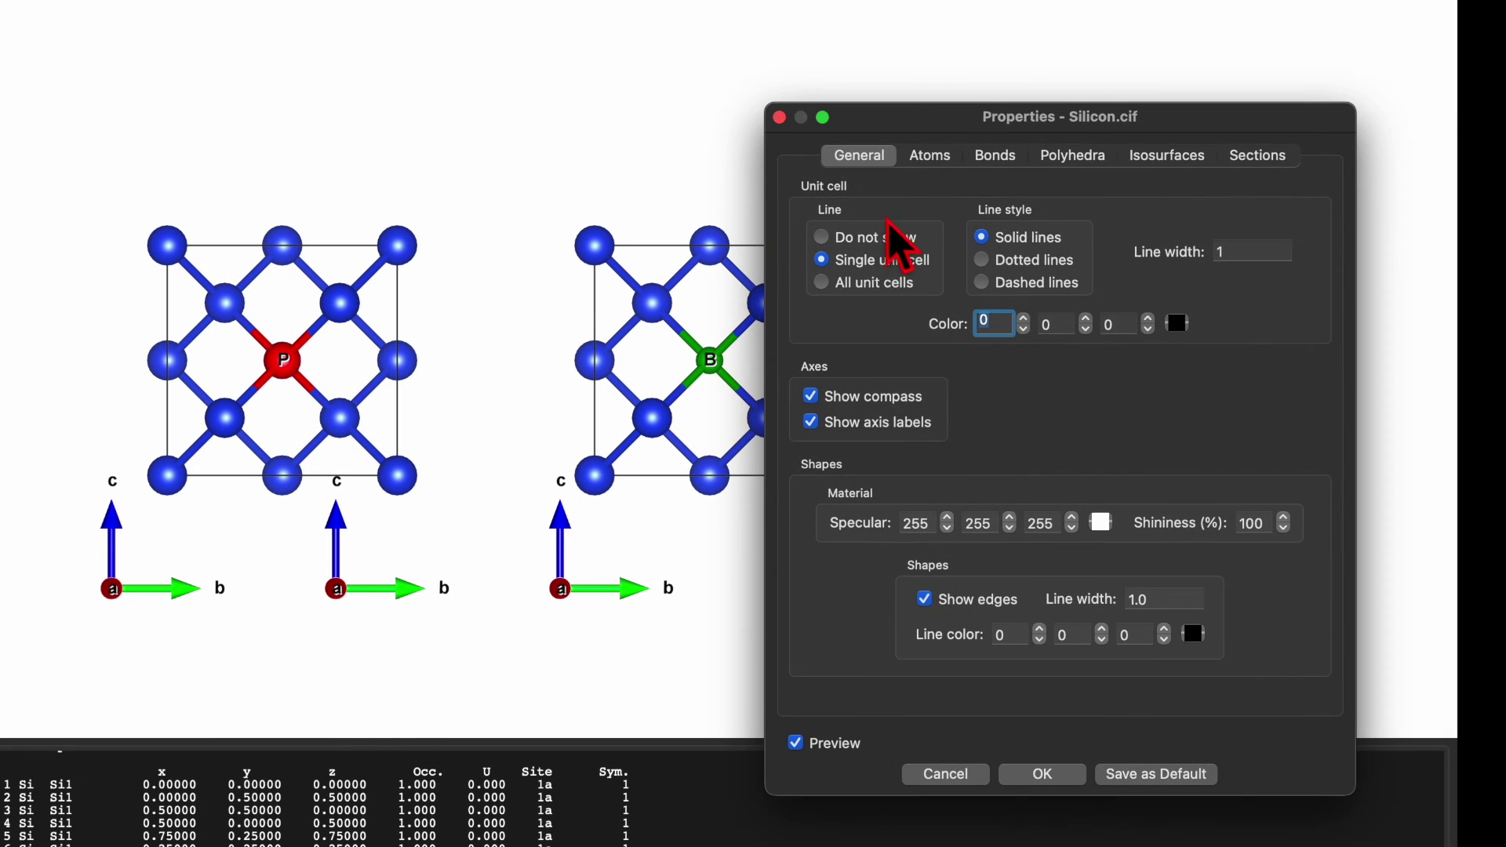
{"action": "left_click", "coordinate": [813, 398]}
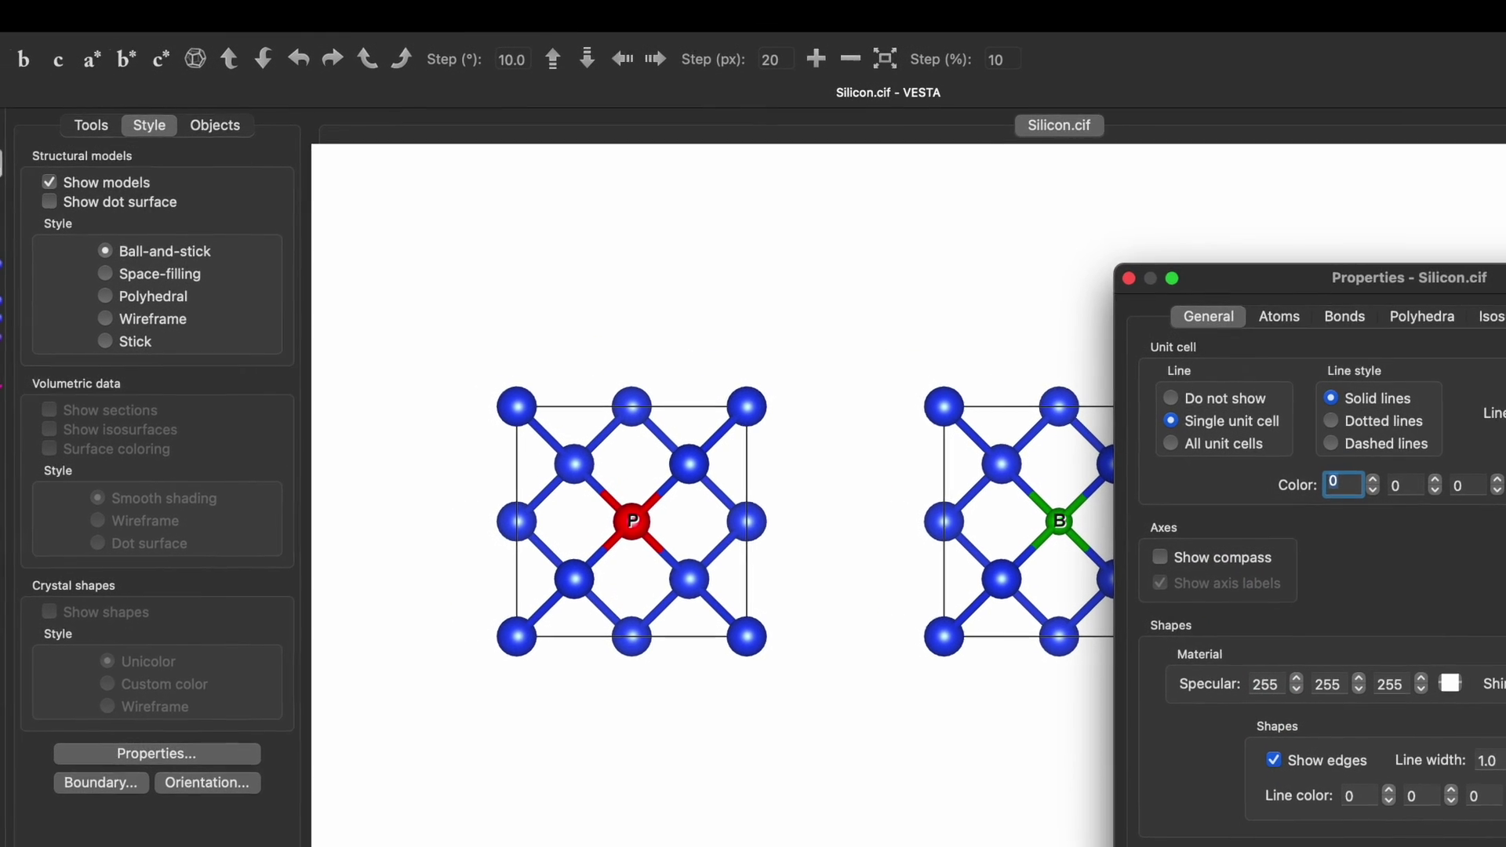
{"action": "key", "text": "Return"}
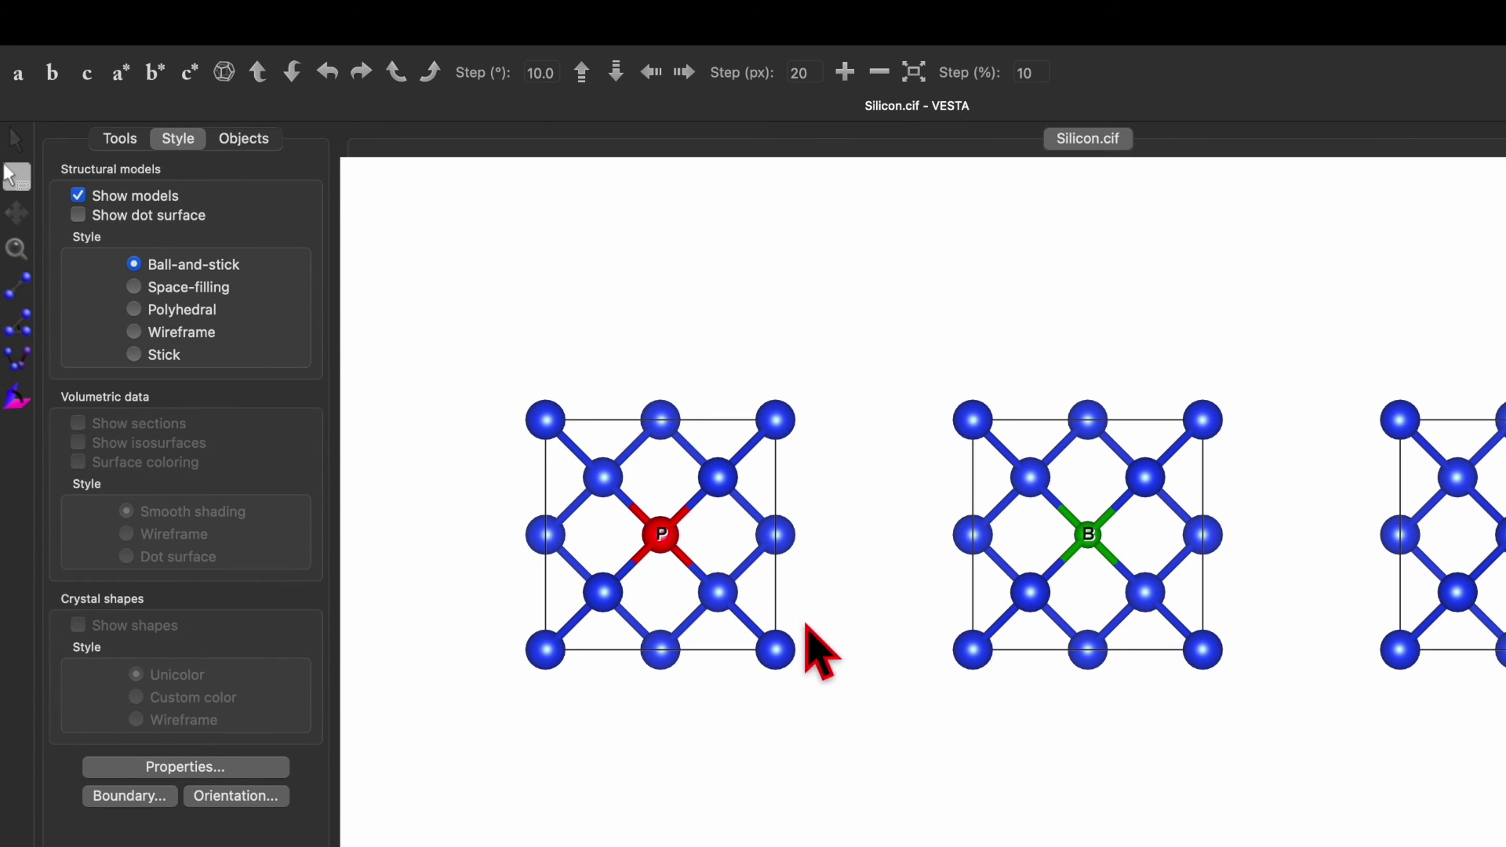
- Export the three cells as JPEG raster image 'p-n-Si' in Downloads at scale 1
{"action": "left_click", "coordinate": [135, 28]}
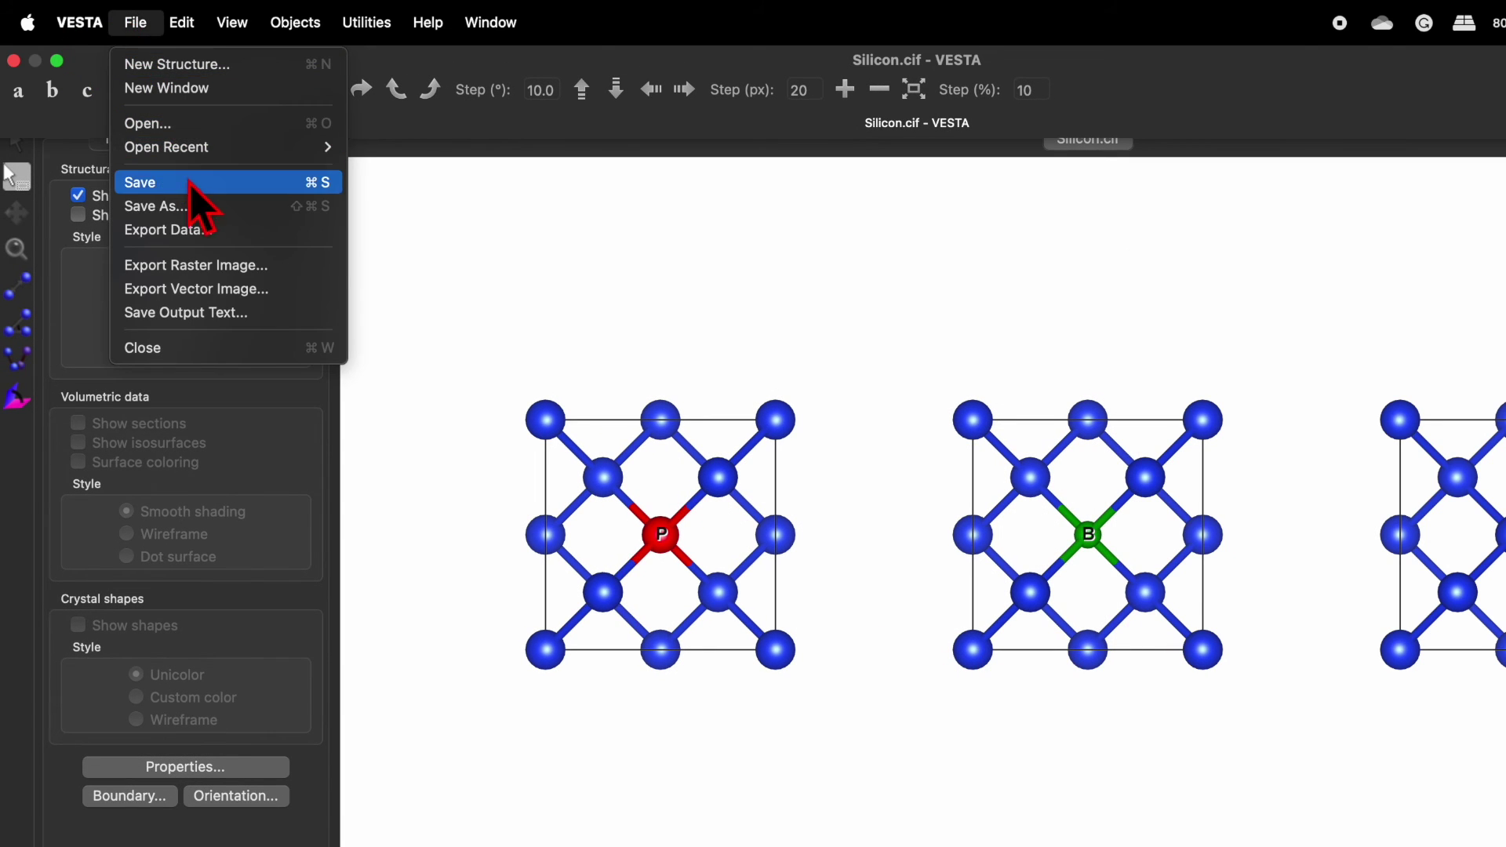
{"action": "left_click", "coordinate": [228, 270]}
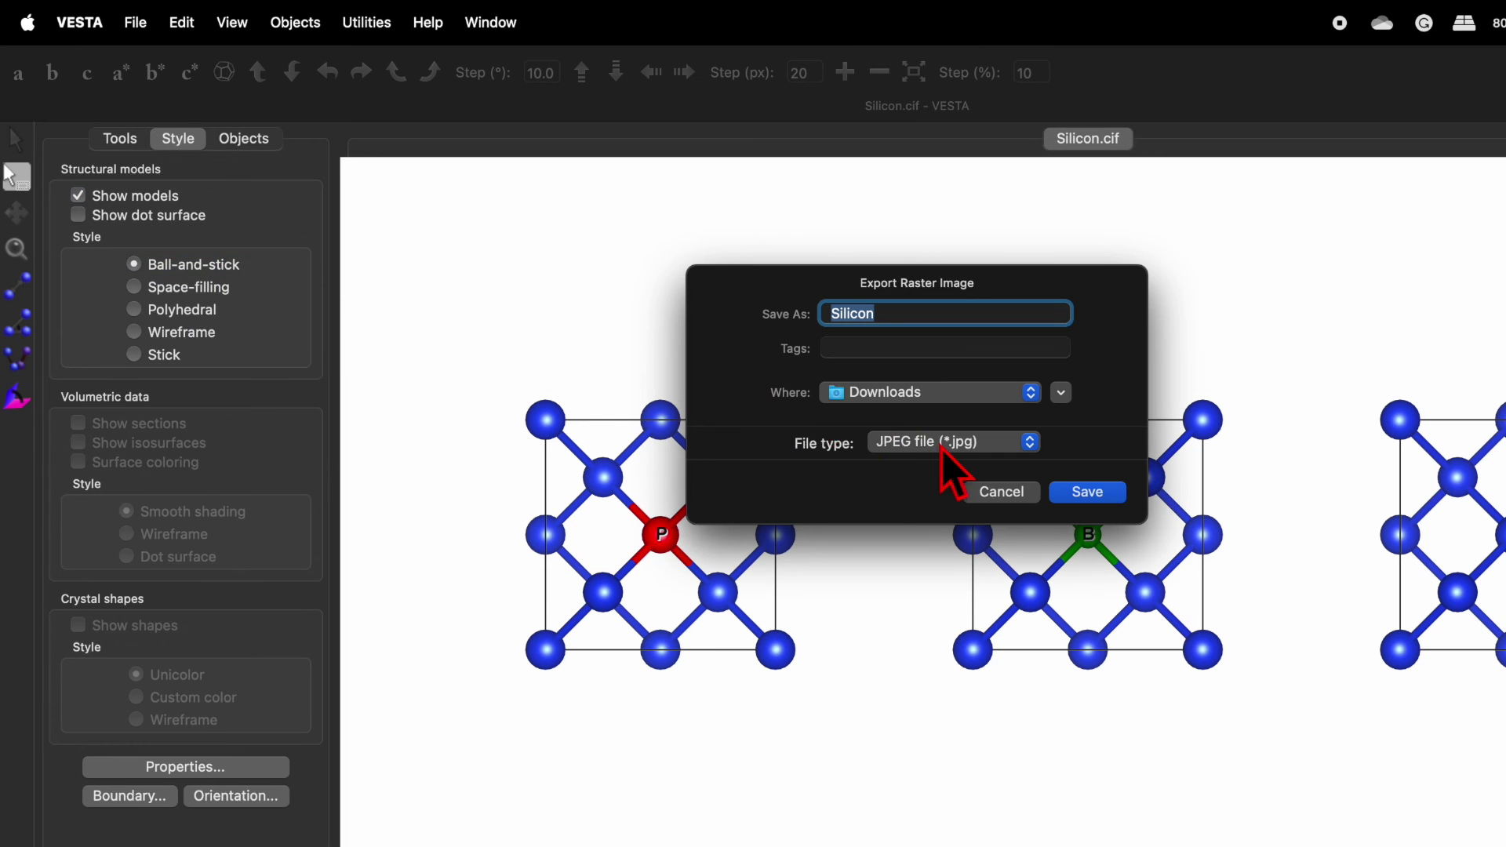
{"action": "left_click", "coordinate": [944, 449]}
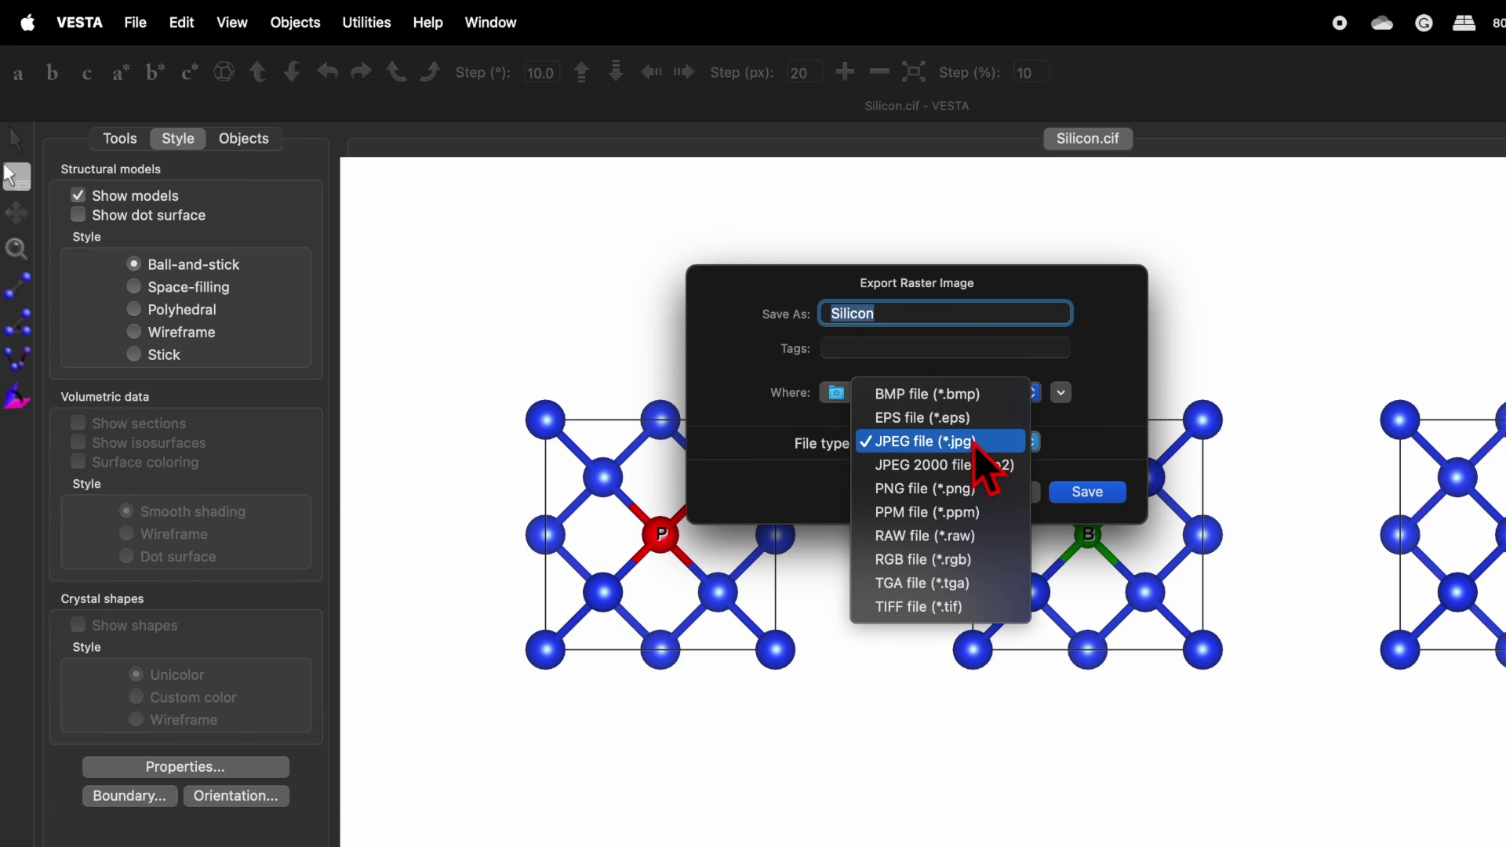
{"action": "left_click", "coordinate": [975, 443]}
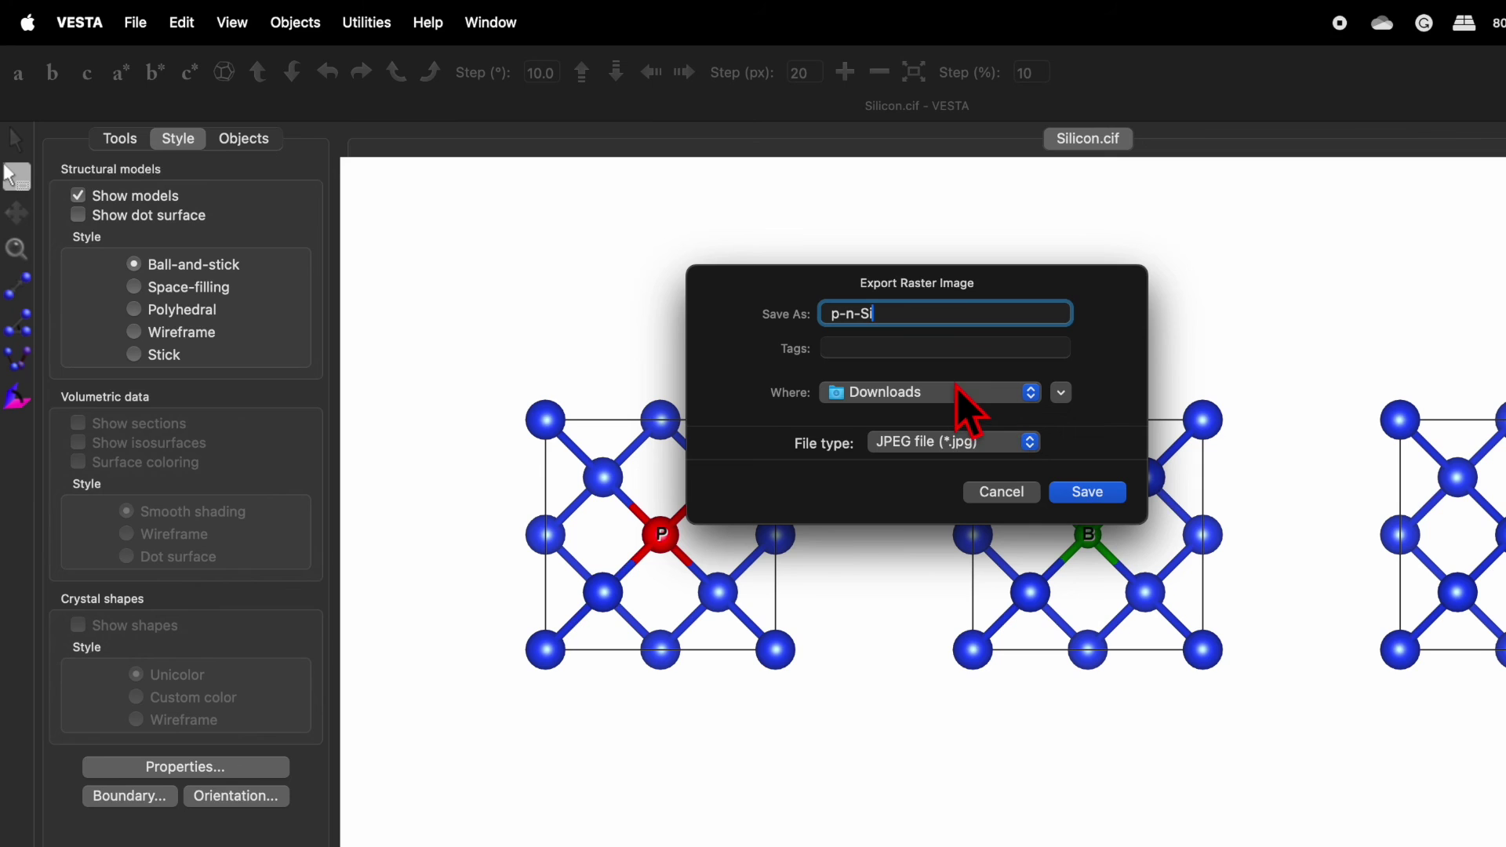
{"action": "left_click", "coordinate": [1092, 492]}
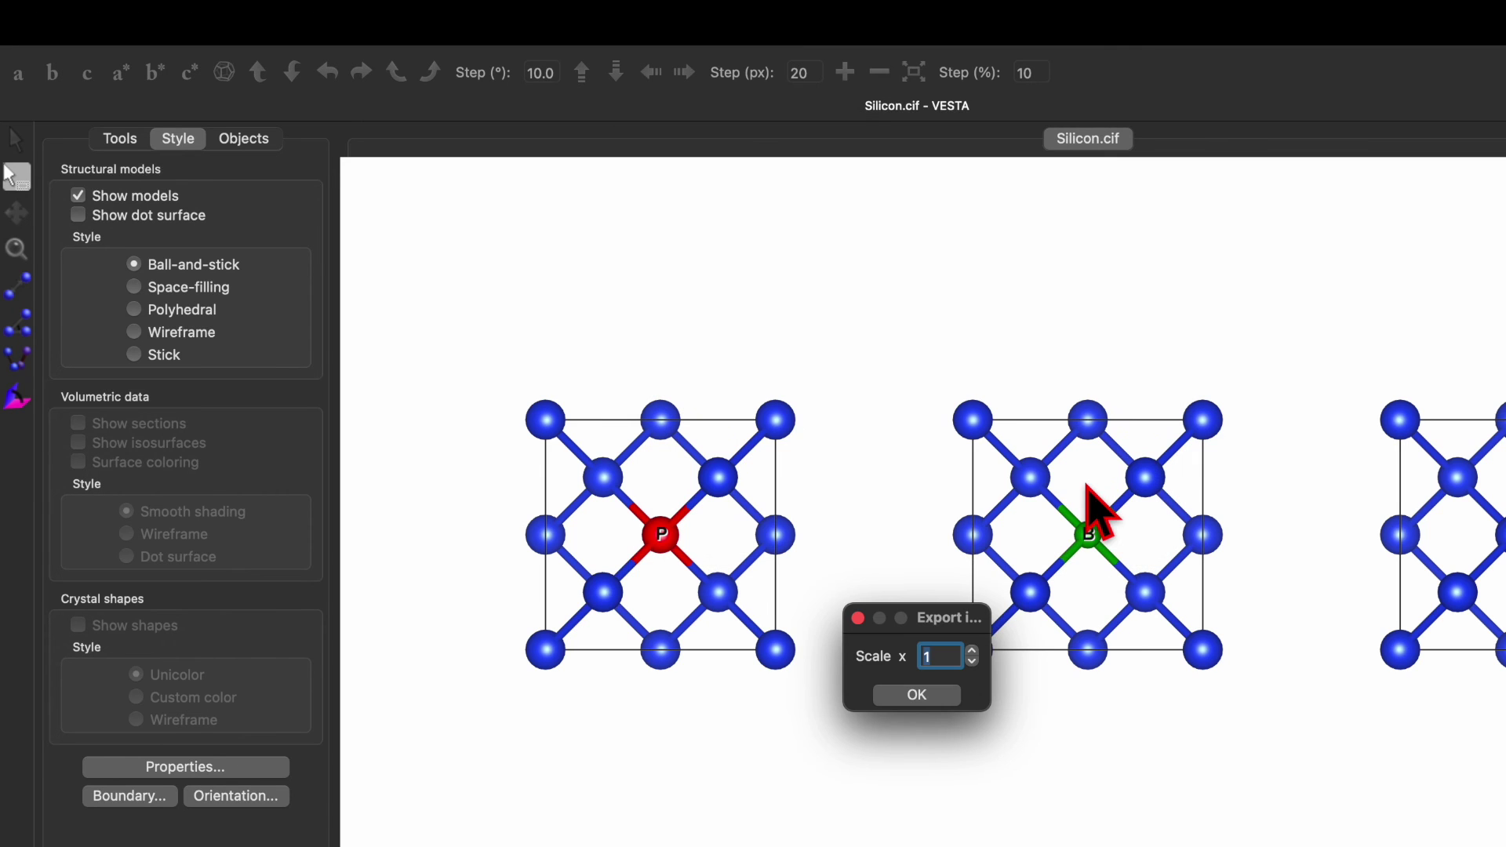
{"action": "double_click", "coordinate": [941, 657]}
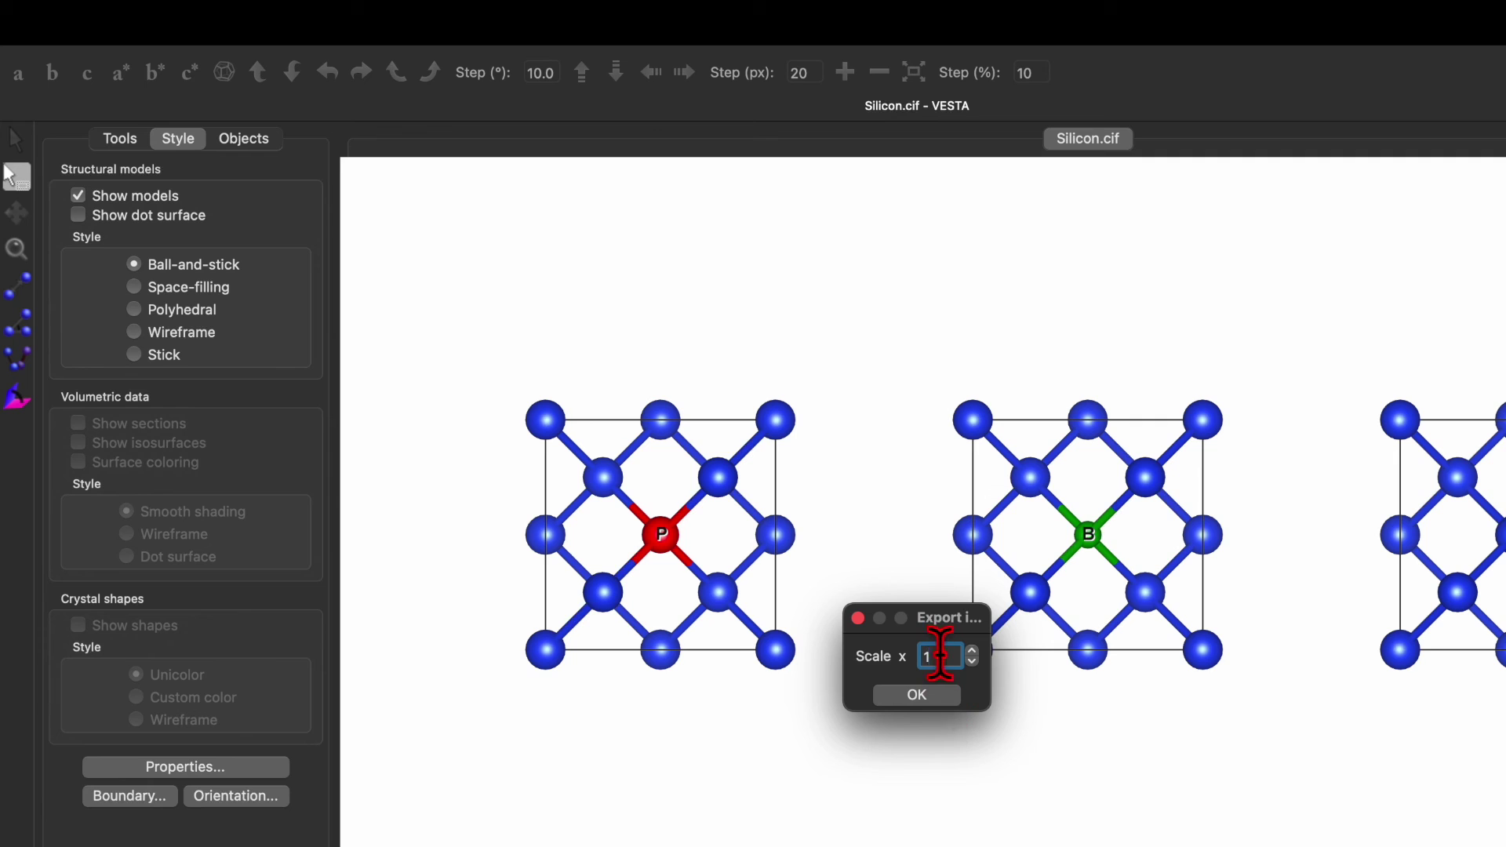
{"action": "left_click", "coordinate": [928, 695]}
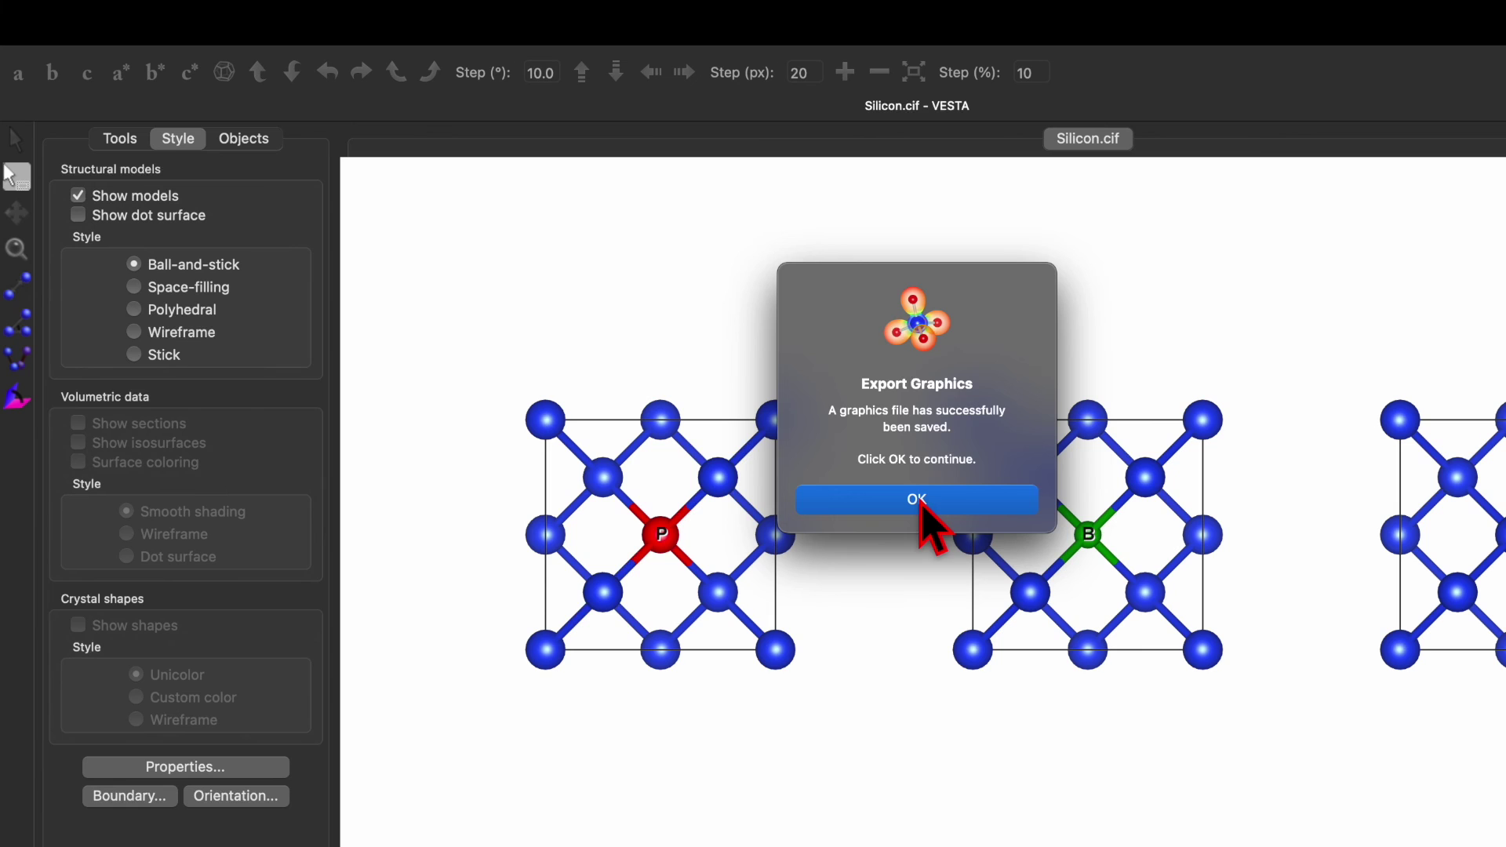
{"action": "left_click", "coordinate": [933, 500]}
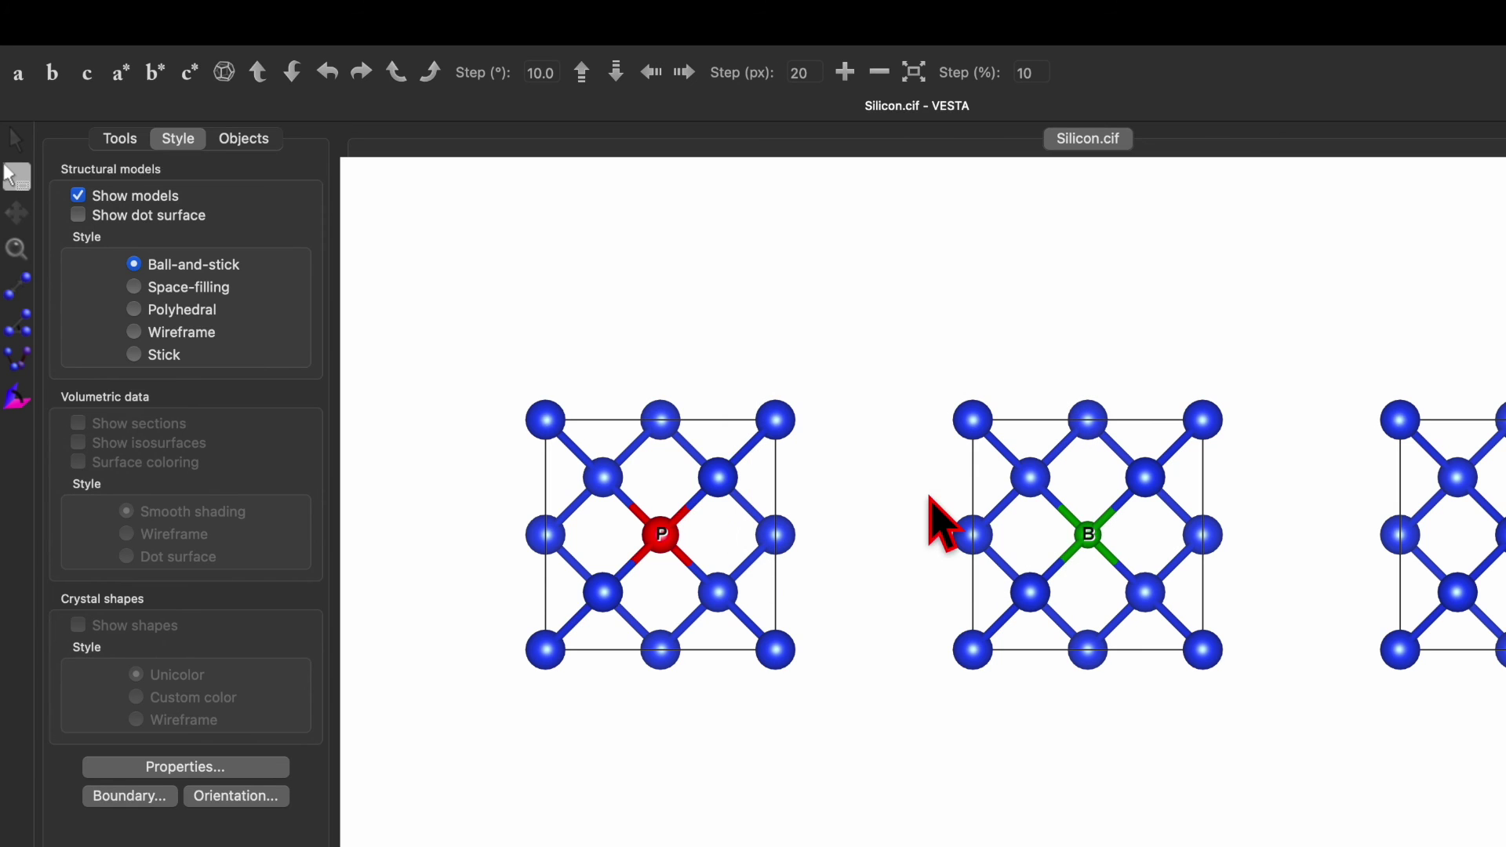
- Export the cells again as PNG image 'p-n-Si' in Downloads, transparent background, scale 1
{"action": "mouse_move", "coordinate": [94, 9]}
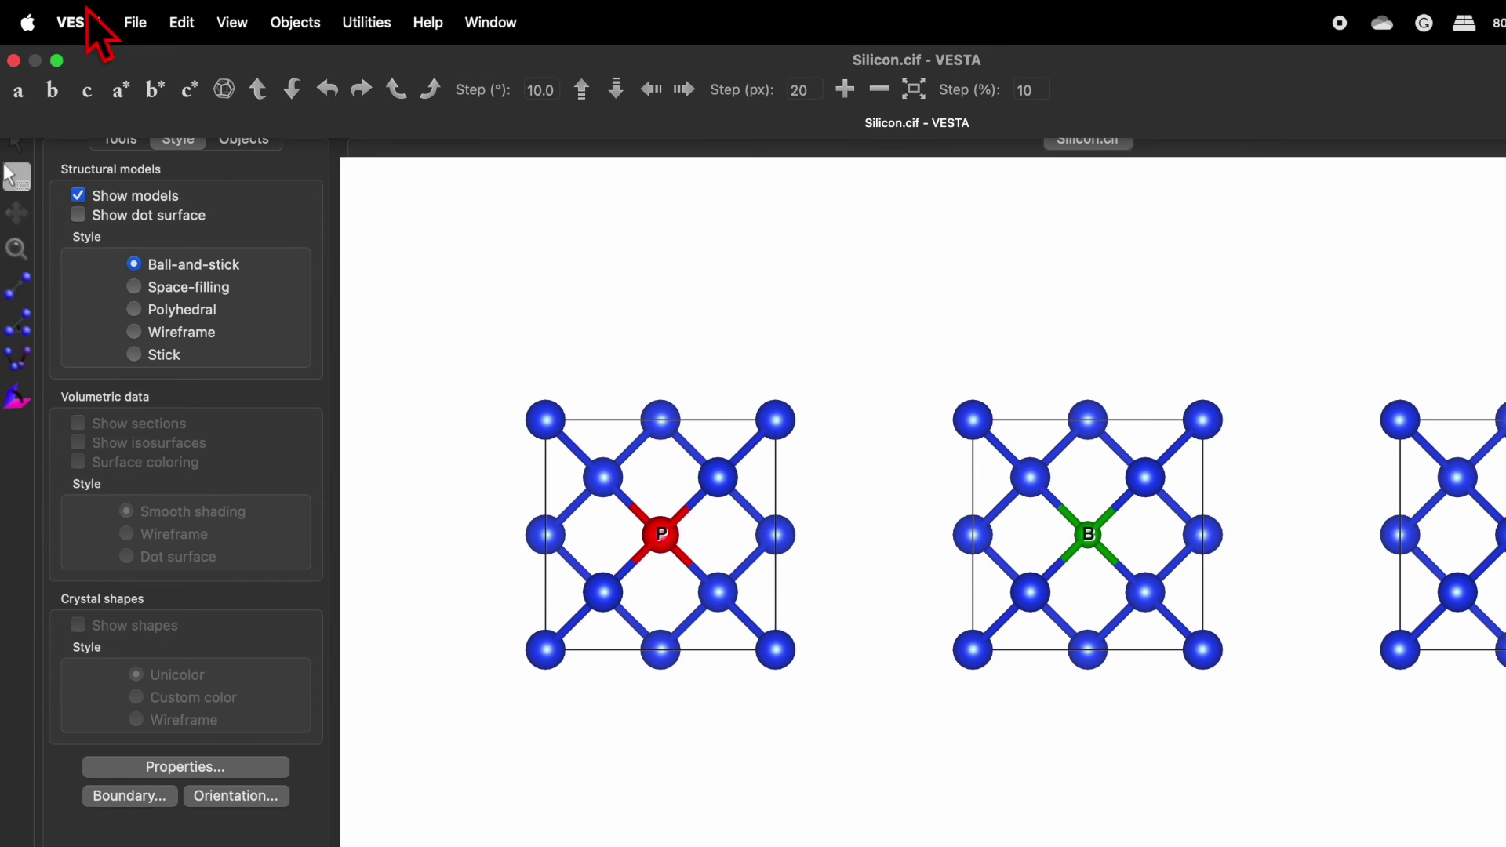
{"action": "left_click", "coordinate": [135, 22]}
{"action": "mouse_move", "coordinate": [206, 161]}
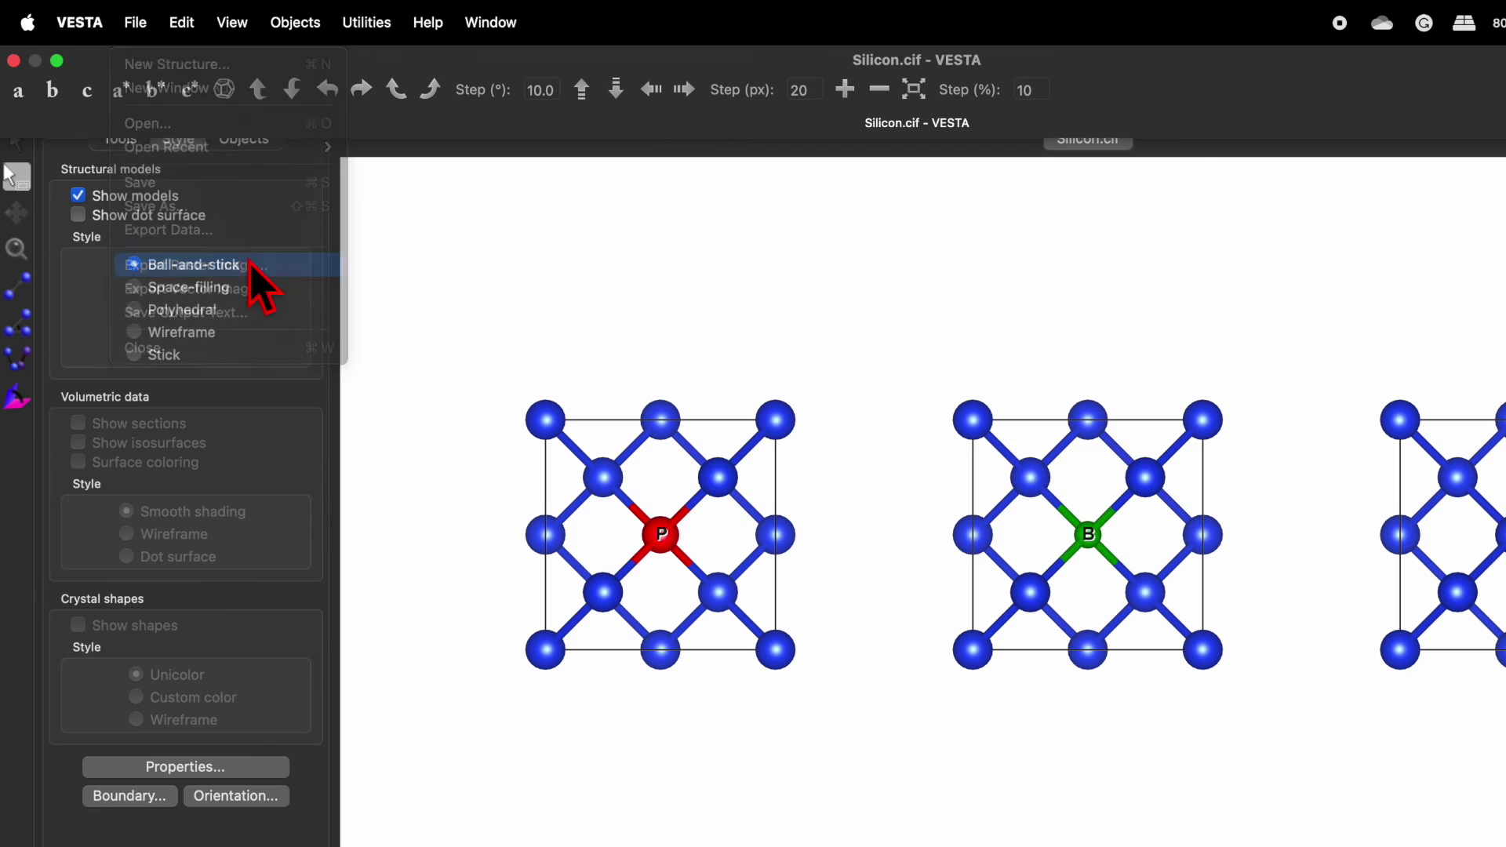
{"action": "left_click", "coordinate": [254, 266]}
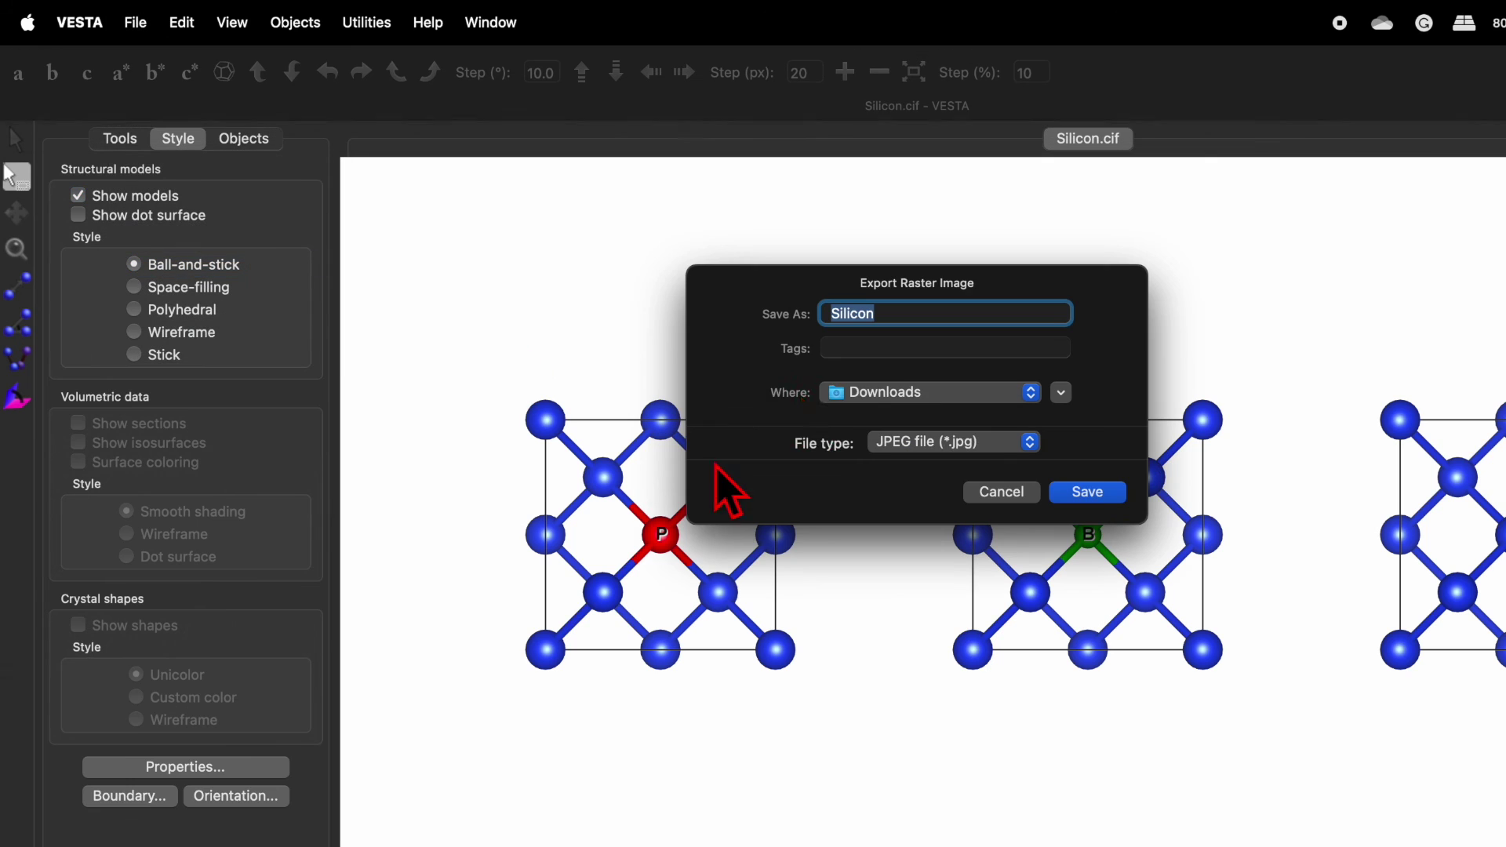
{"action": "left_click", "coordinate": [951, 439]}
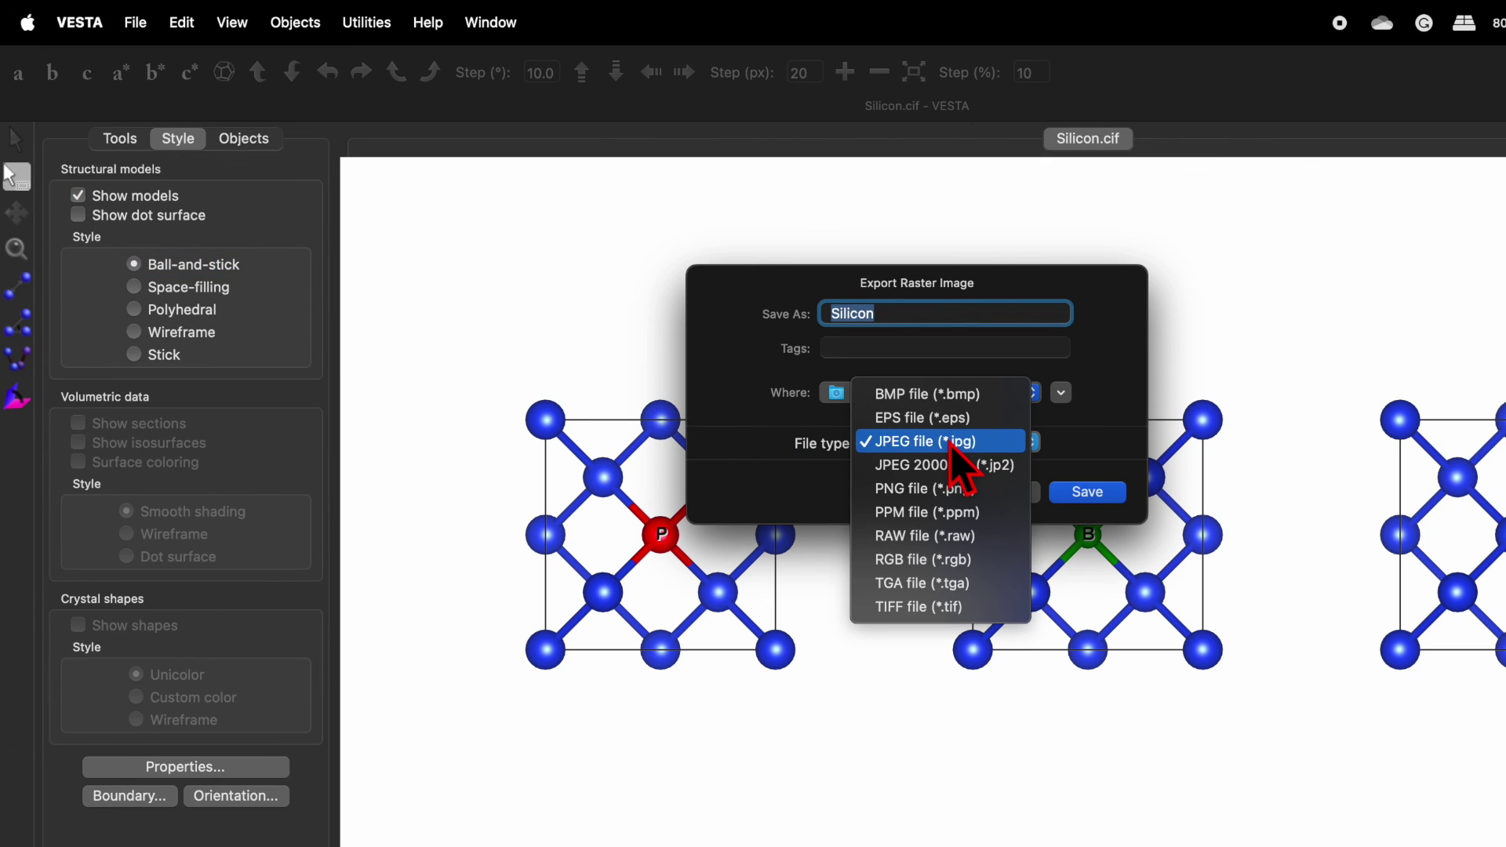
{"action": "left_click", "coordinate": [986, 497]}
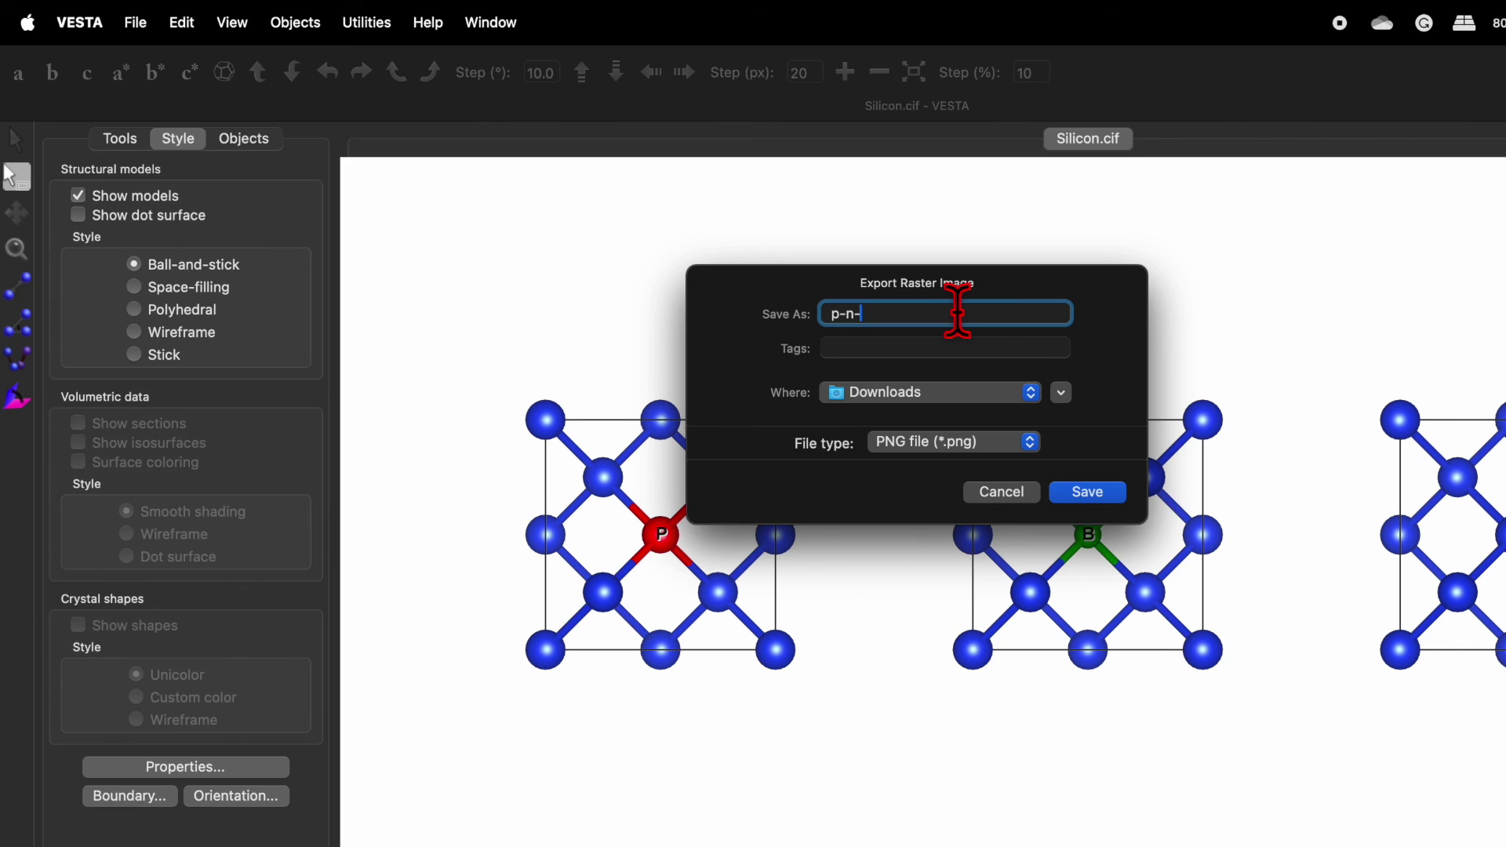
{"action": "left_click", "coordinate": [1086, 492]}
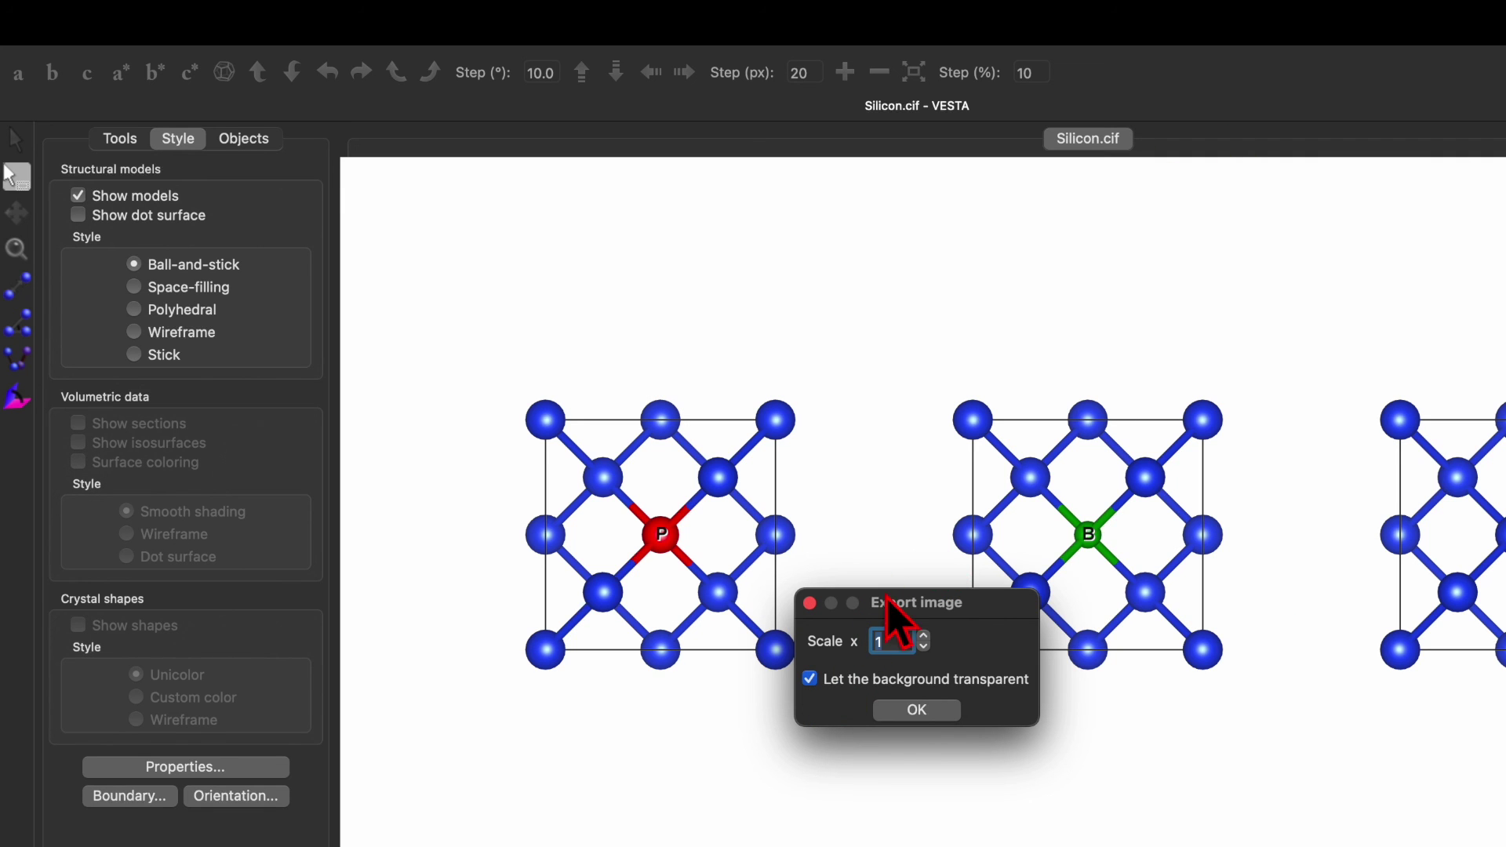
{"action": "left_click", "coordinate": [923, 710]}
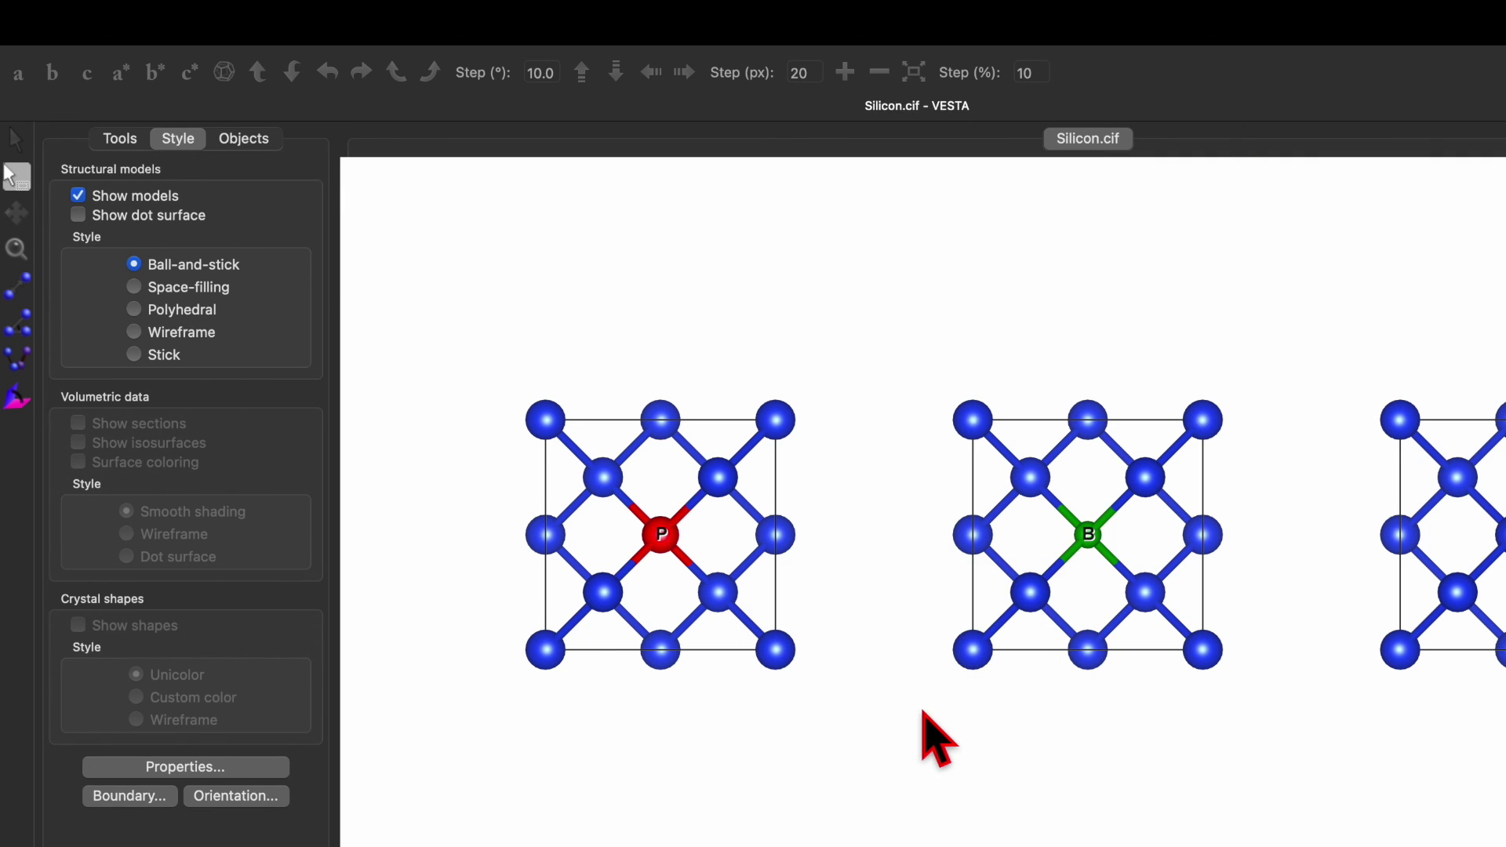
- Dismiss the PNG export confirmation, then open p-n-Si.jpg from Downloads in Preview
{"action": "left_click", "coordinate": [939, 500]}
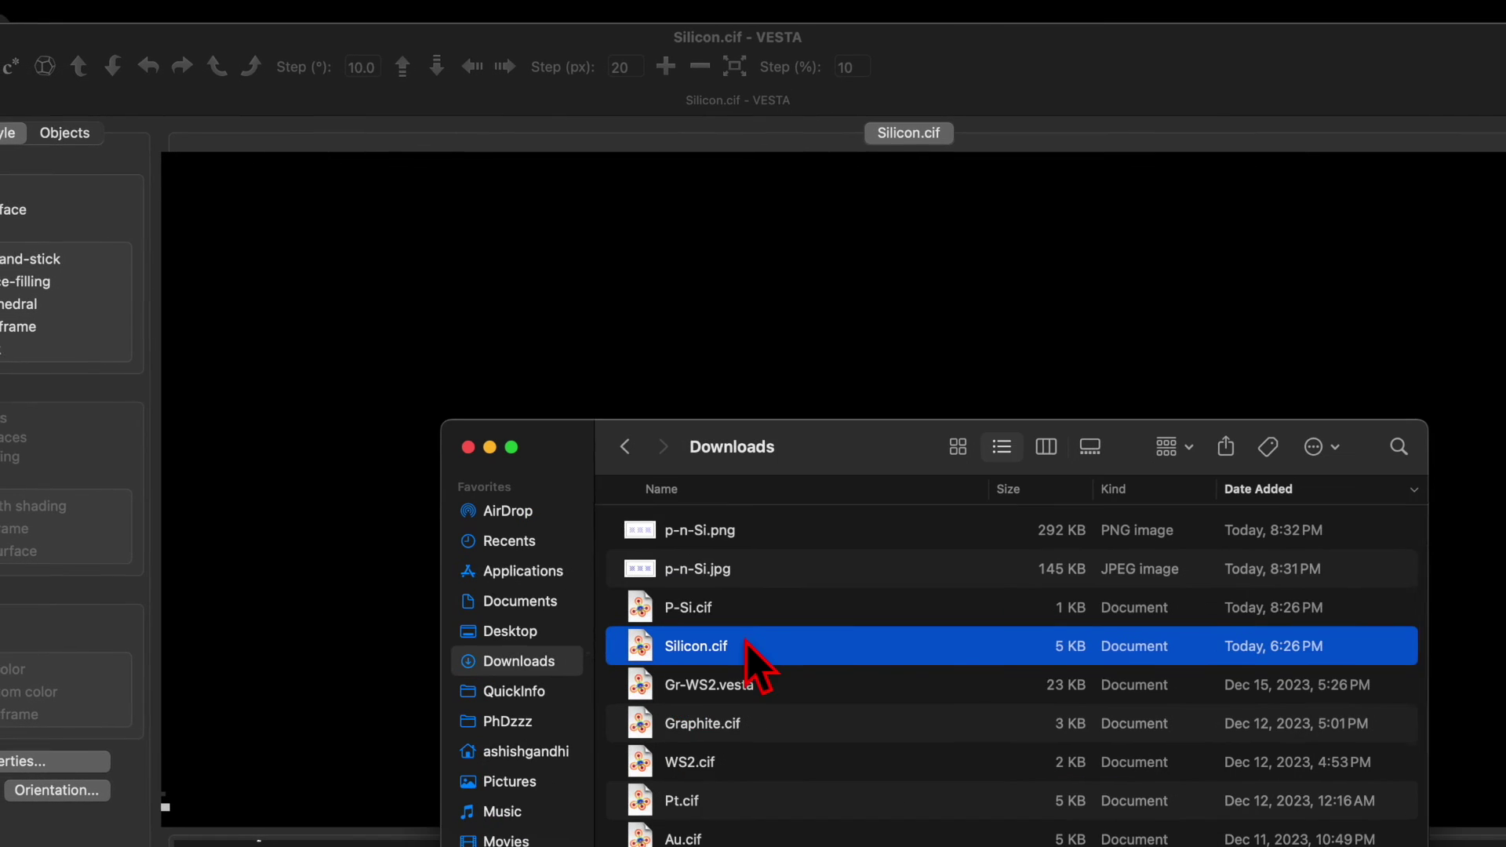
{"action": "left_click", "coordinate": [715, 530]}
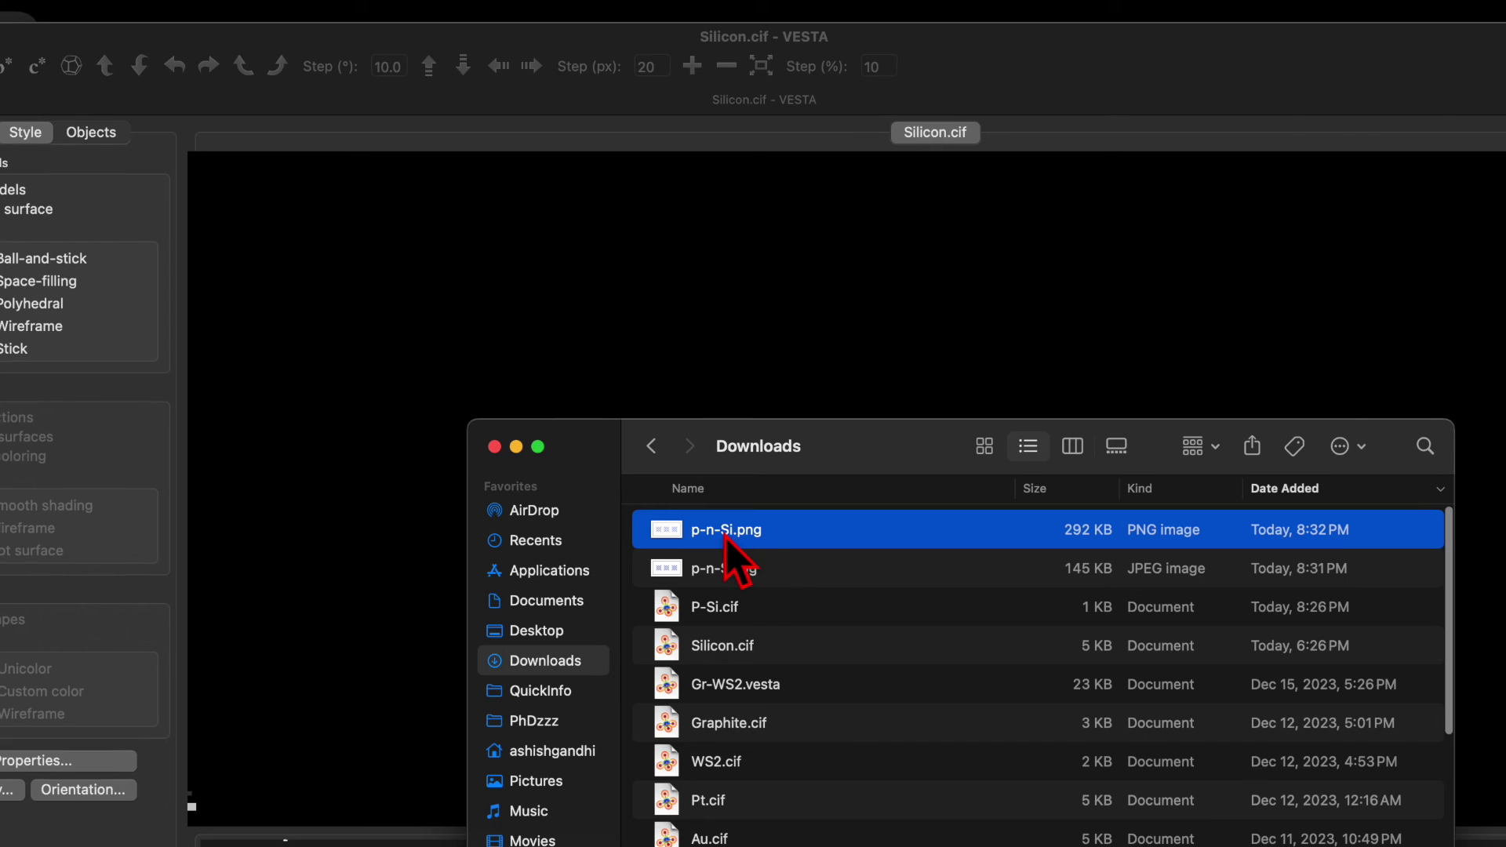
{"action": "left_click_drag", "start_coordinate": [740, 535], "coordinate": [745, 528]}
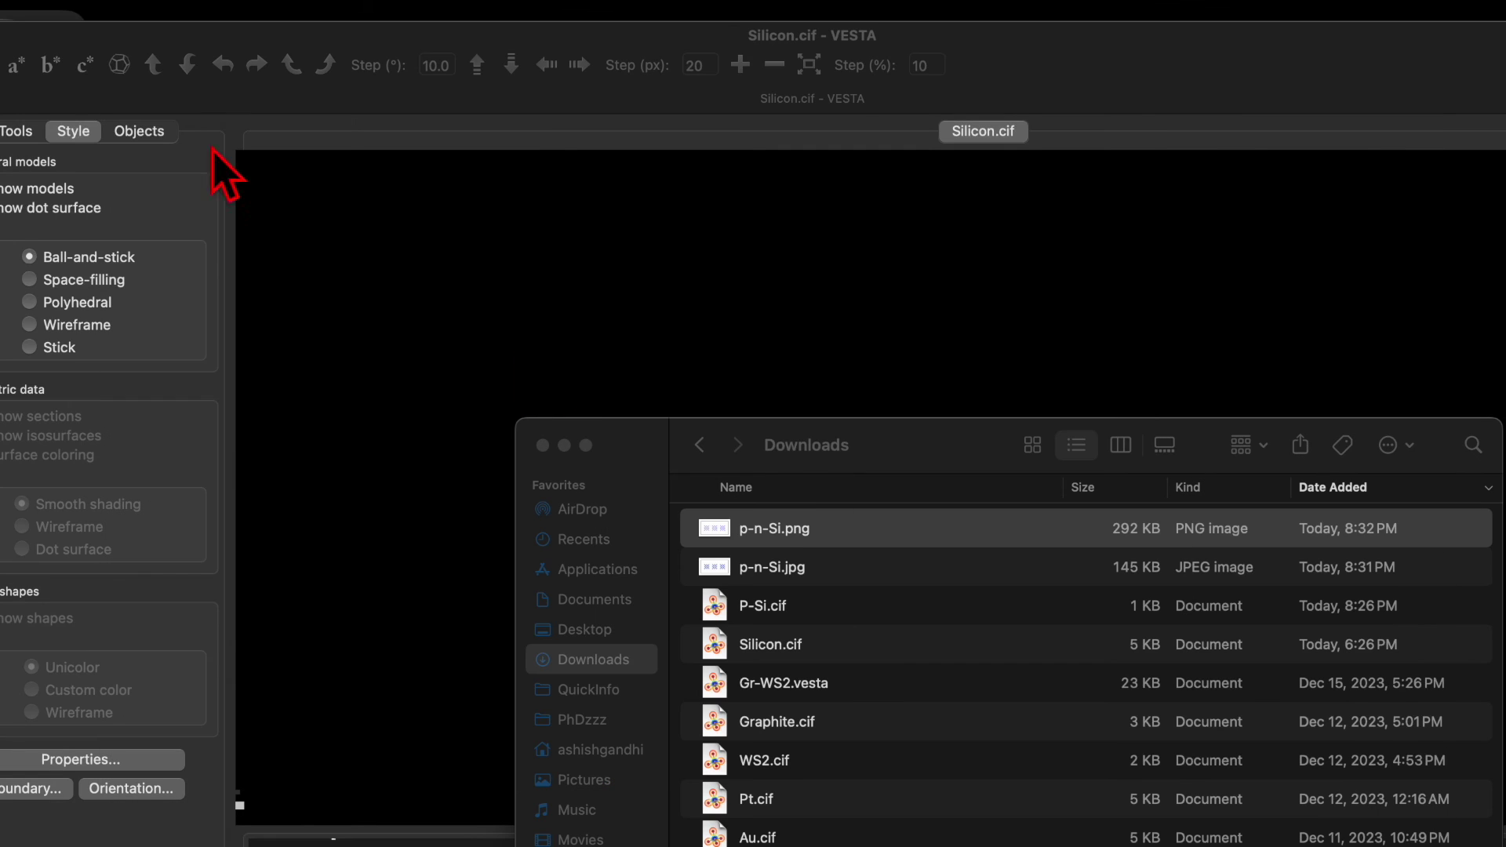
{"action": "left_click", "coordinate": [781, 568]}
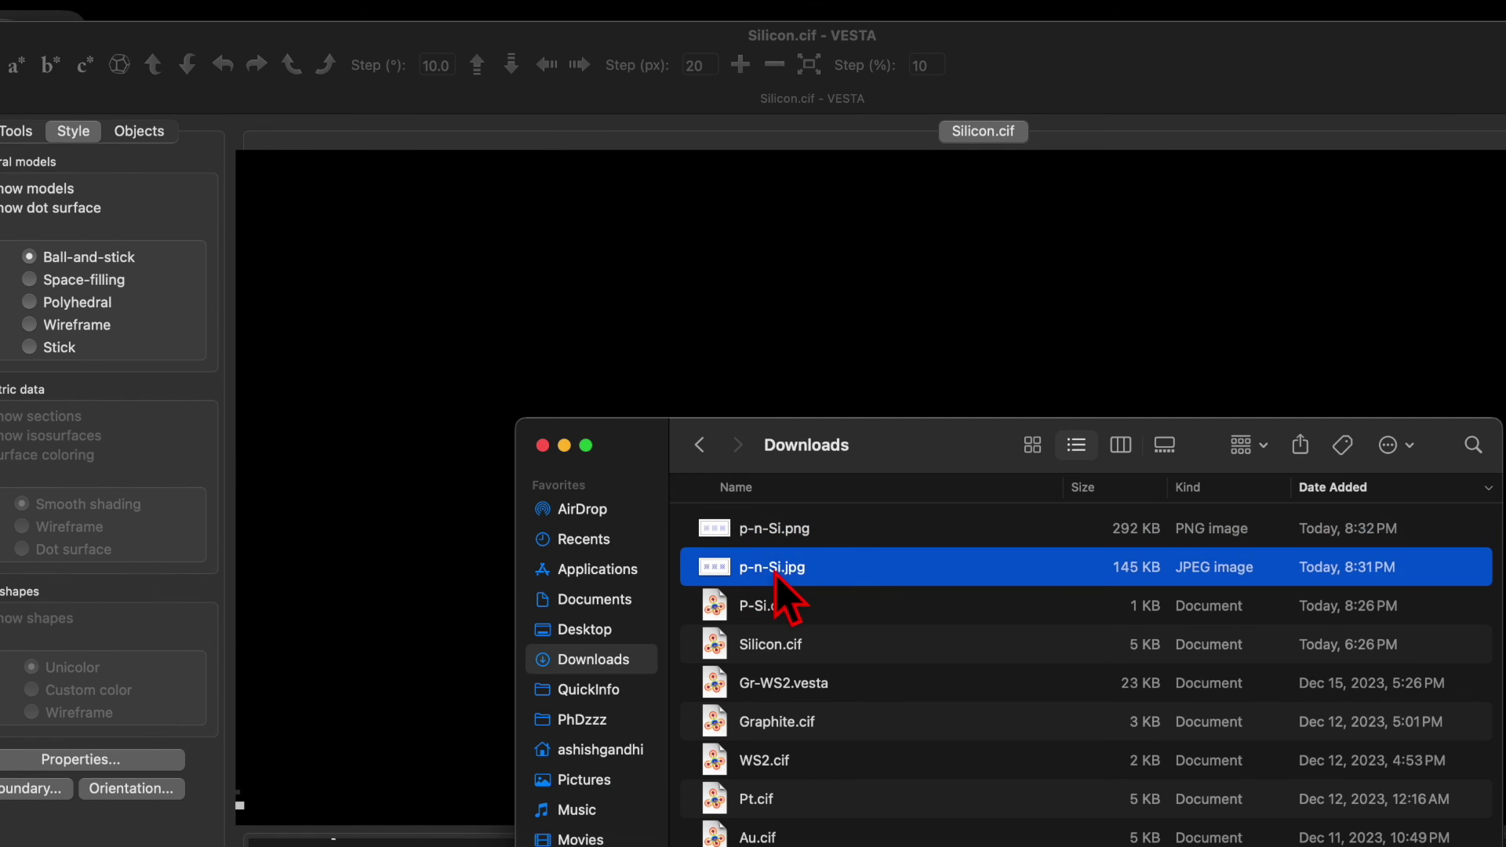
{"action": "double_click", "coordinate": [780, 568]}
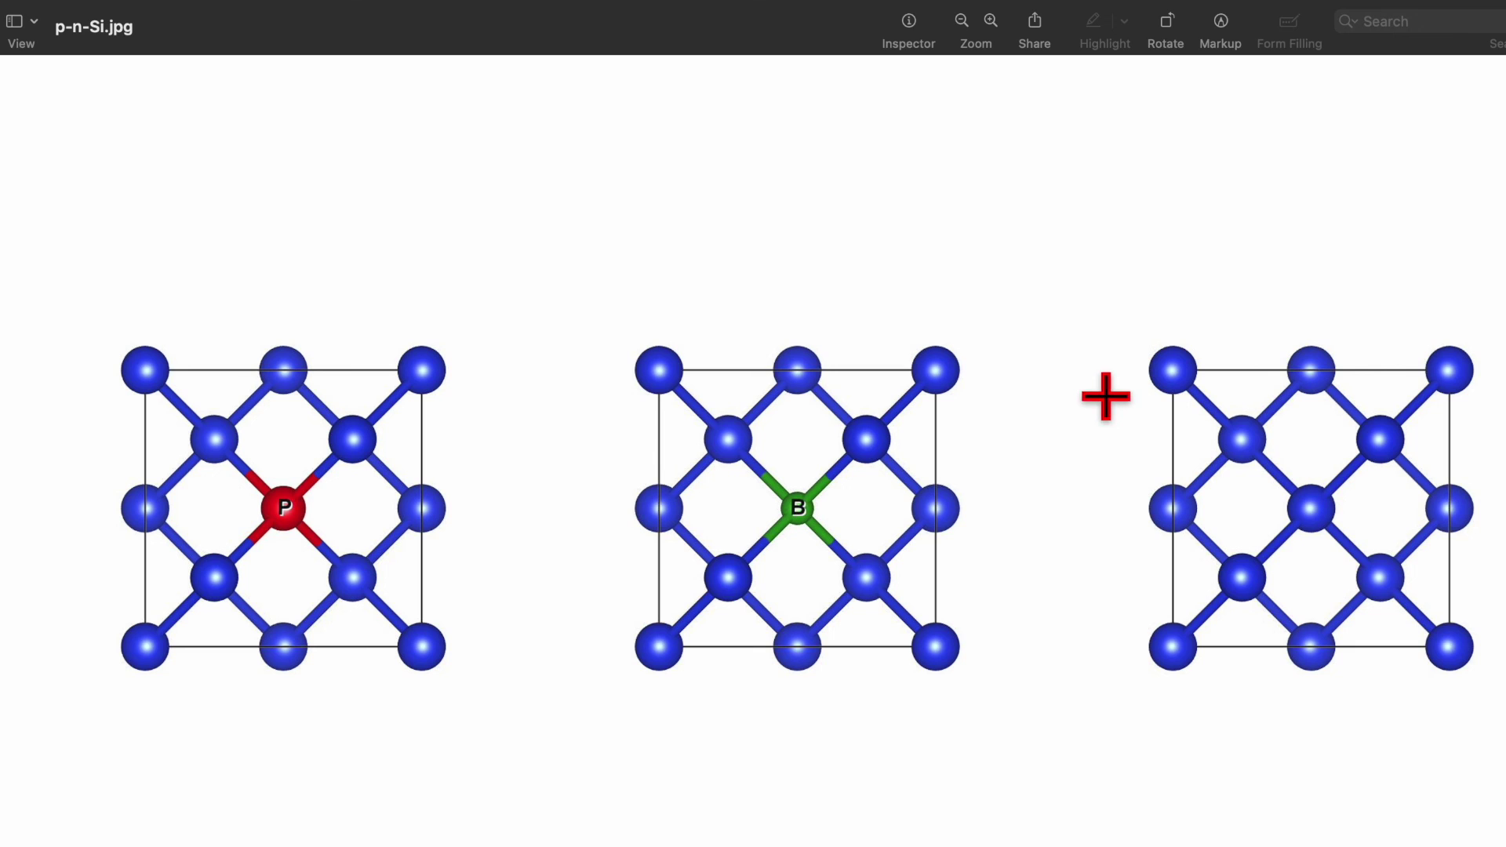